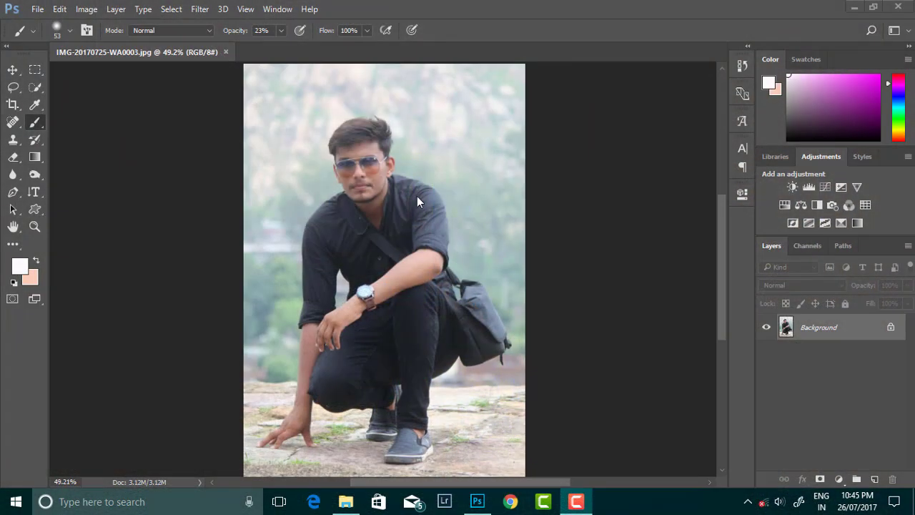
# Set Shadows/Highlights with the Shadows amount lowered to 13% and Highlights raised to 14%
pyautogui.scroll(2, 360, 223)
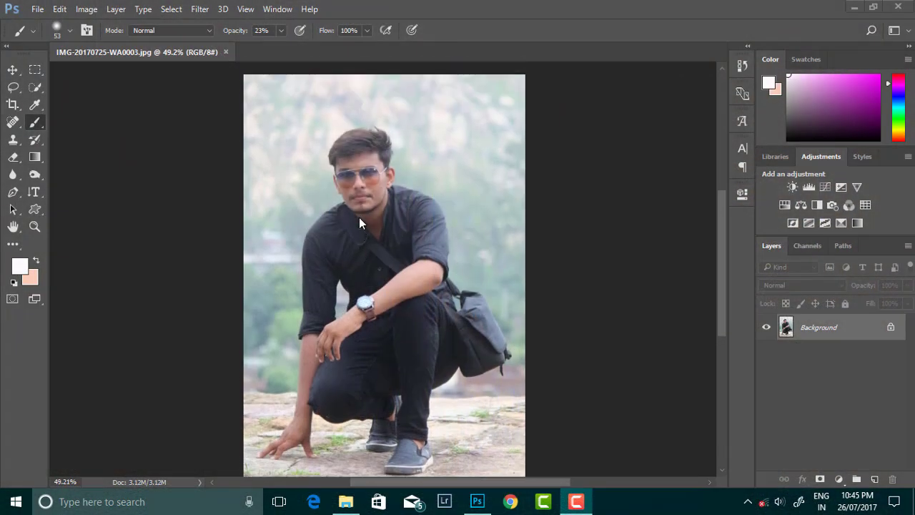
pyautogui.click(59, 8)
pyautogui.click(289, 266)
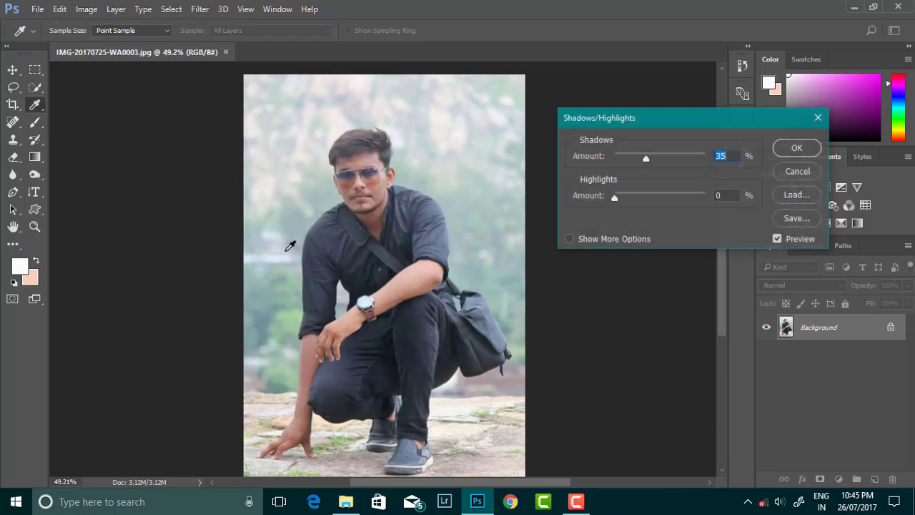
pyautogui.moveTo(645, 157)
pyautogui.mouseDown()
pyautogui.moveTo(668, 158)
pyautogui.moveTo(607, 162)
pyautogui.moveTo(634, 161)
pyautogui.moveTo(626, 161)
pyautogui.mouseUp()
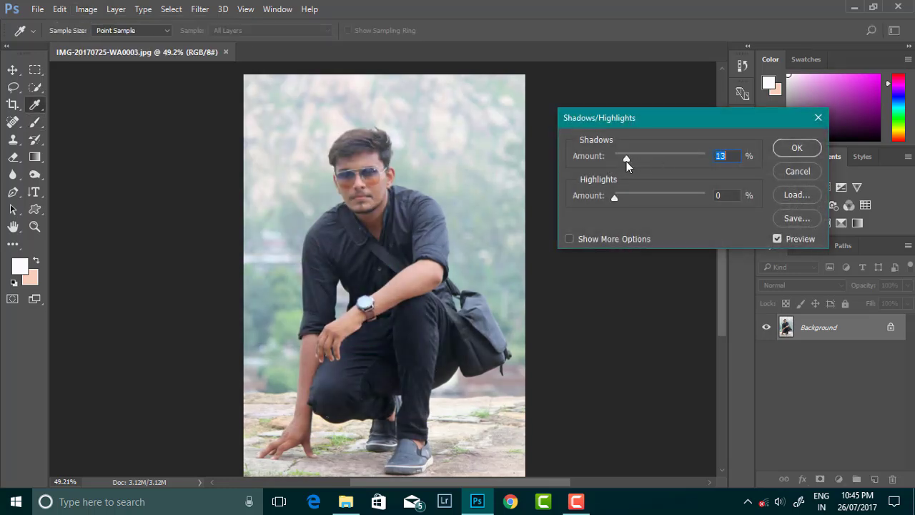
pyautogui.moveTo(619, 197); pyautogui.dragTo(634, 198)
# Confirm the Shadows/Highlights change and set the Camera Raw Detail sharpening amount
pyautogui.click(796, 147)
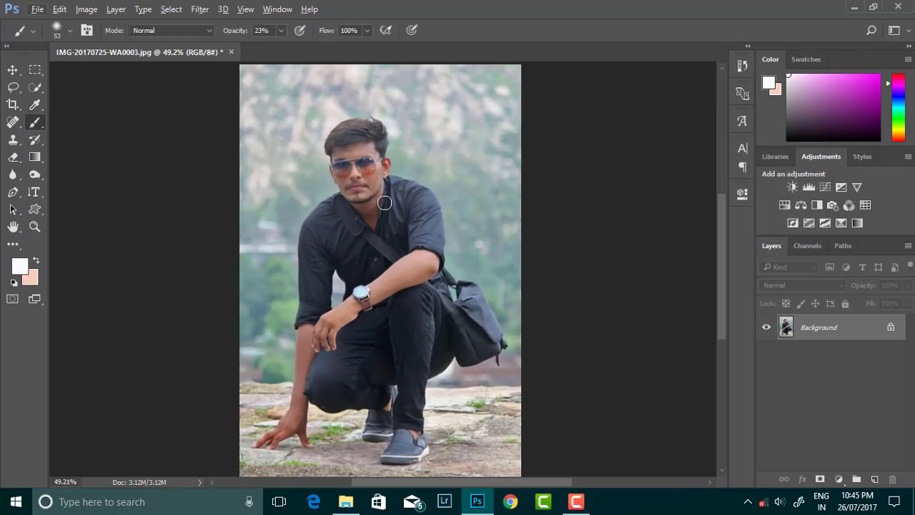
pyautogui.click(199, 9)
pyautogui.click(236, 87)
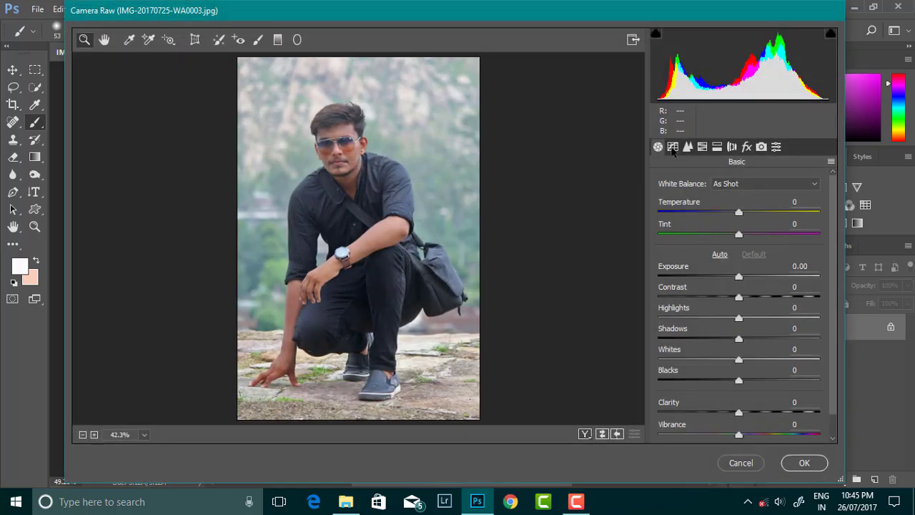
pyautogui.click(688, 147)
pyautogui.click(697, 202)
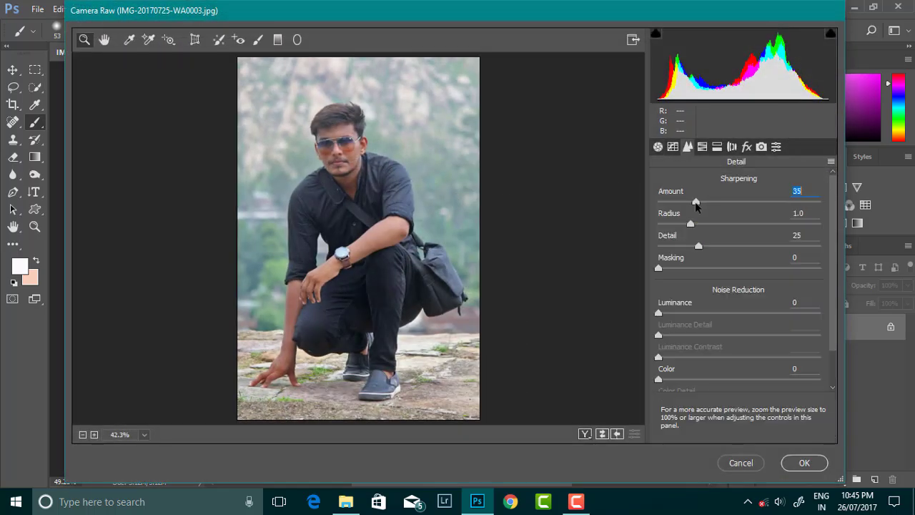
pyautogui.click(657, 146)
# Apply Camera Raw Basic tones: Highlights -83, Shadows +17, Clarity +36, with Blacks left at 0
pyautogui.moveTo(739, 318); pyautogui.dragTo(673, 319)
pyautogui.moveTo(739, 380)
pyautogui.mouseDown()
pyautogui.moveTo(712, 380)
pyautogui.moveTo(737, 384)
pyautogui.mouseUp()
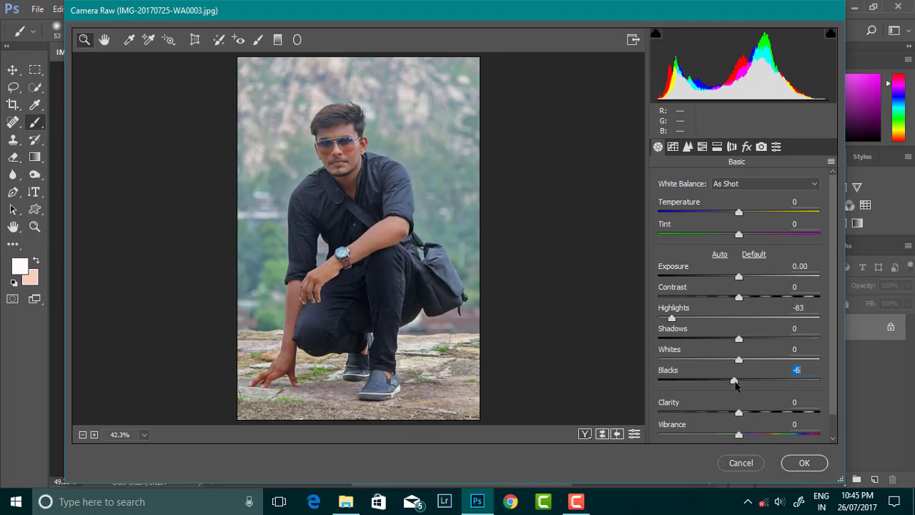
pyautogui.doubleClick(733, 381)
pyautogui.moveTo(739, 339); pyautogui.dragTo(753, 340)
pyautogui.moveTo(744, 413); pyautogui.dragTo(780, 415)
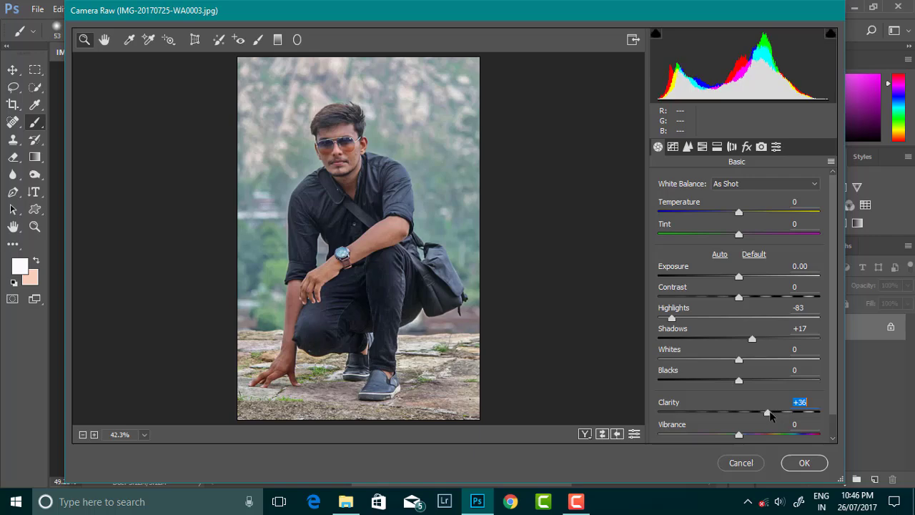
pyautogui.click(804, 463)
pyautogui.scroll(5, 399, 197)
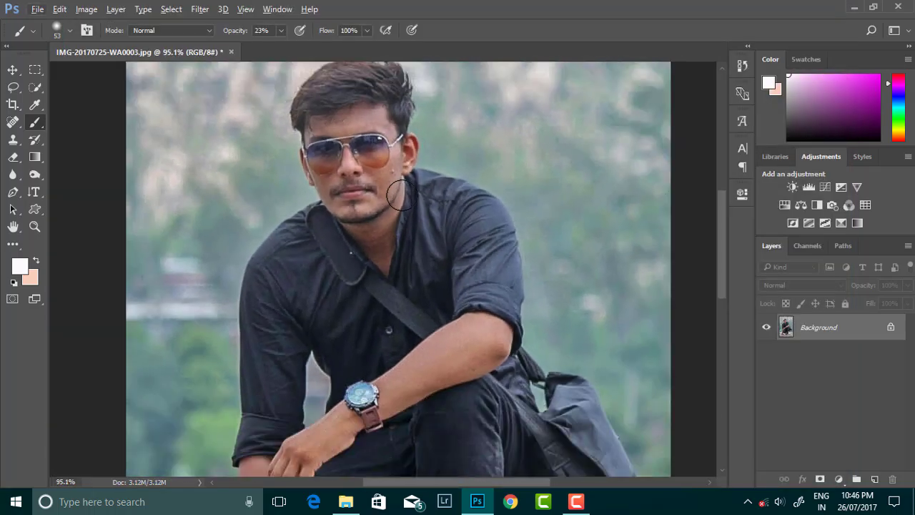
# Switch to the content-aware Spot Healing Brush and set its size to 16
pyautogui.scroll(3, 399, 197)
pyautogui.rightClick(13, 121)
pyautogui.click(75, 123)
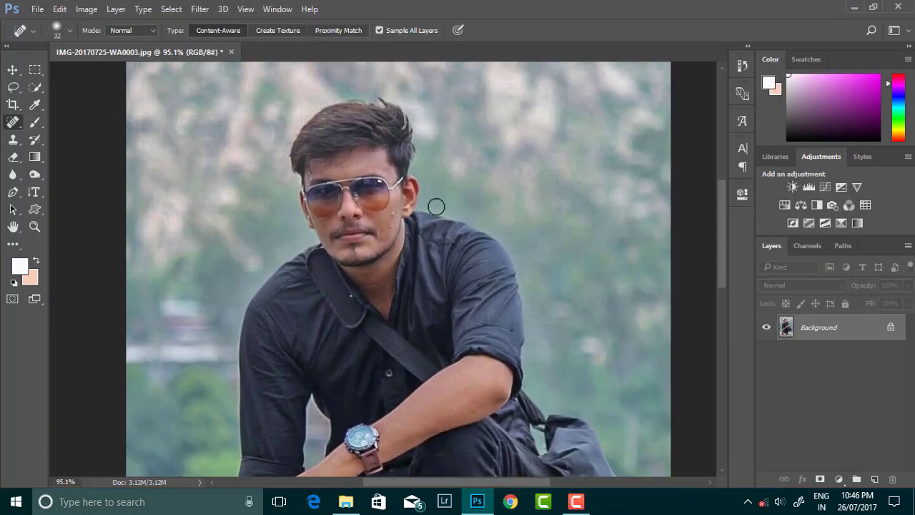
pyautogui.rightClick(436, 206)
pyautogui.moveTo(478, 226); pyautogui.dragTo(472, 226)
pyautogui.press('Return')
pyautogui.scroll(-3, 414, 236)
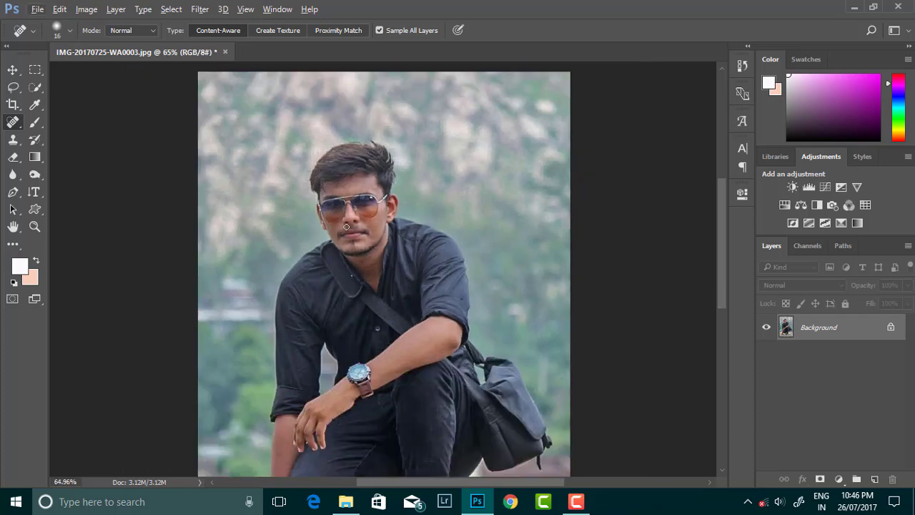
pyautogui.scroll(-3, 414, 236)
pyautogui.scroll(-2, 393, 208)
pyautogui.scroll(2, 374, 181)
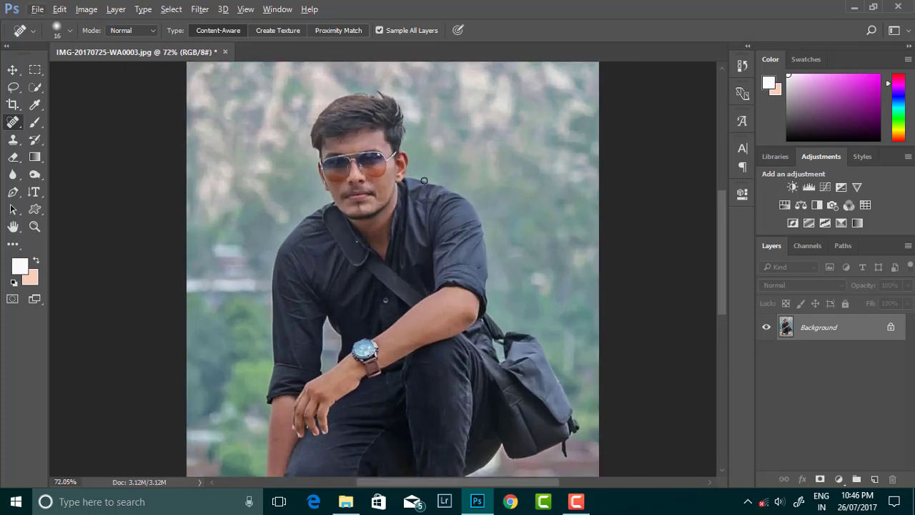
pyautogui.scroll(-2, 425, 181)
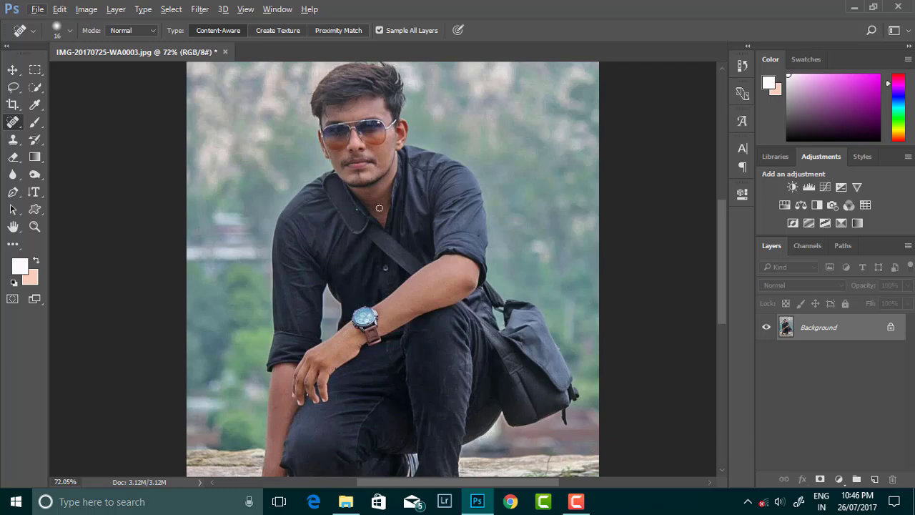
pyautogui.scroll(-2, 116, 164)
pyautogui.scroll(-6, 189, 185)
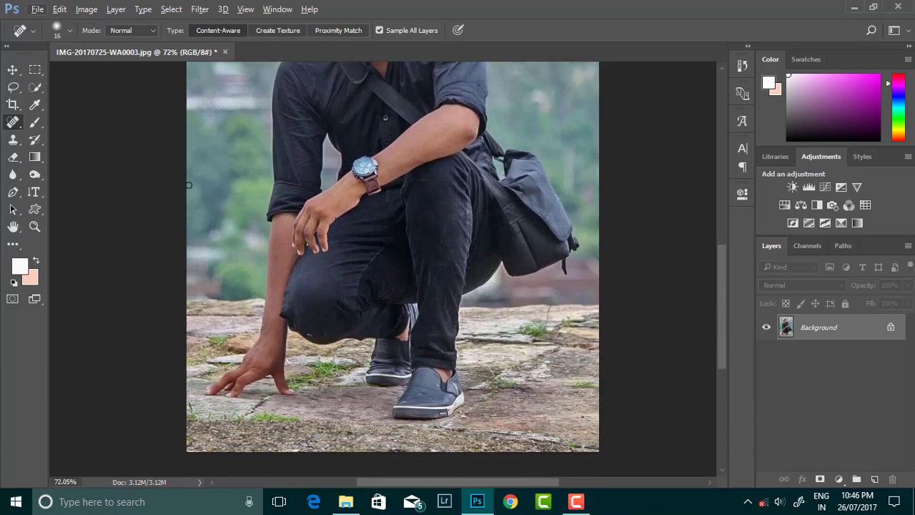
# Quick-select the man's face, hair, shoulder, arm, bag and legs plus the rocky ground
pyautogui.click(35, 87)
pyautogui.moveTo(226, 309); pyautogui.dragTo(266, 314)
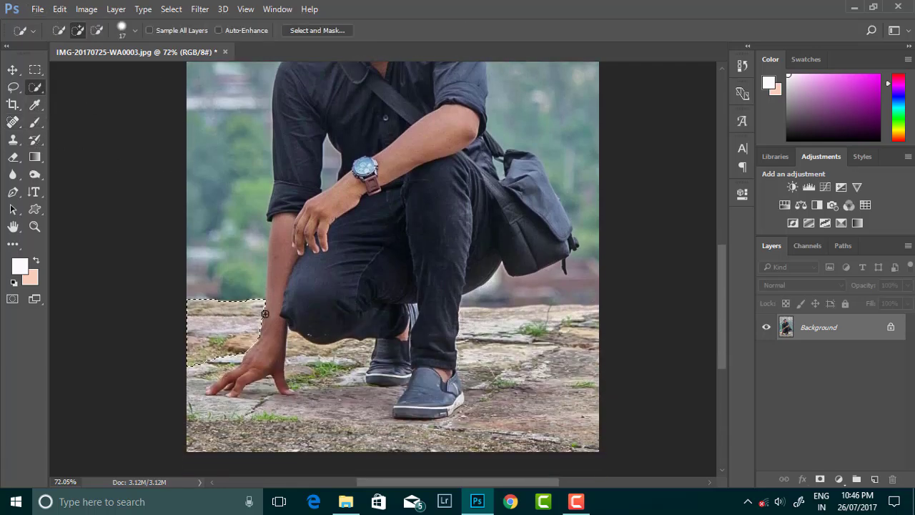
pyautogui.scroll(3, 286, 187)
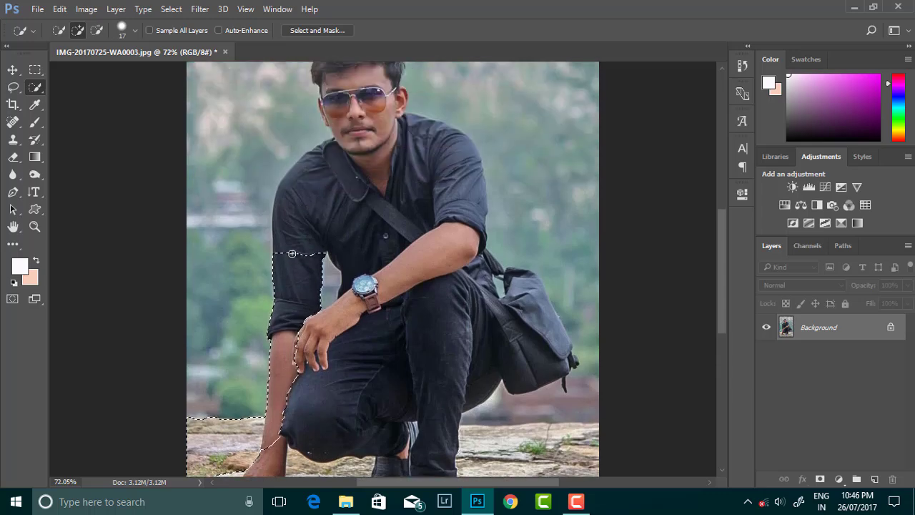
pyautogui.moveTo(296, 246); pyautogui.dragTo(351, 143)
pyautogui.scroll(2, 351, 196)
pyautogui.moveTo(351, 197); pyautogui.dragTo(335, 173)
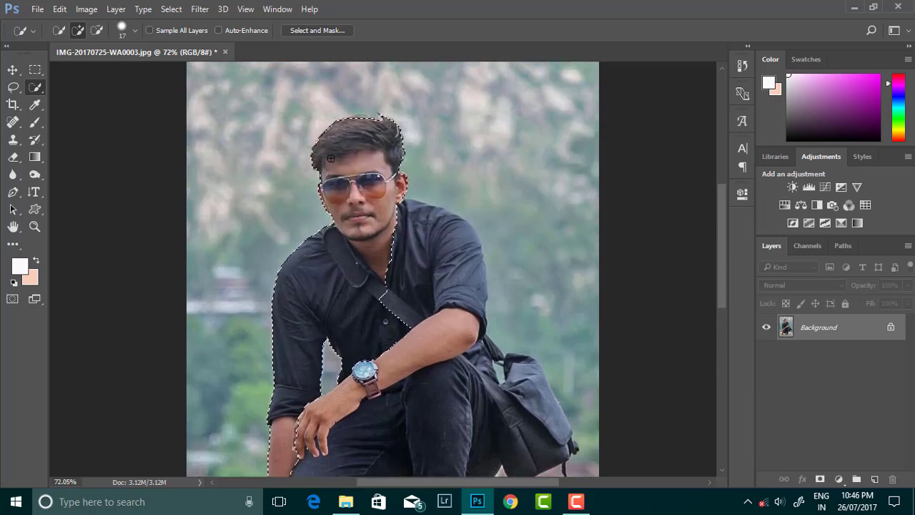
pyautogui.scroll(5, 335, 172)
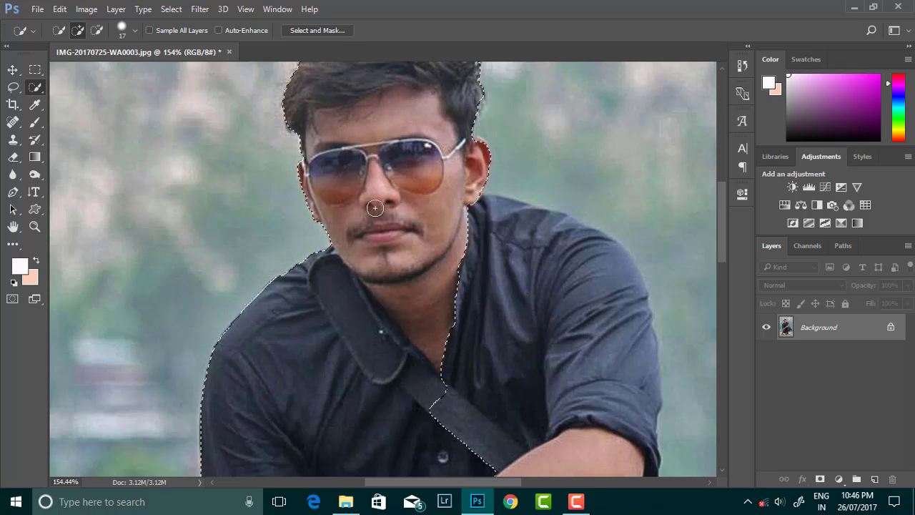
pyautogui.scroll(-4, 481, 163)
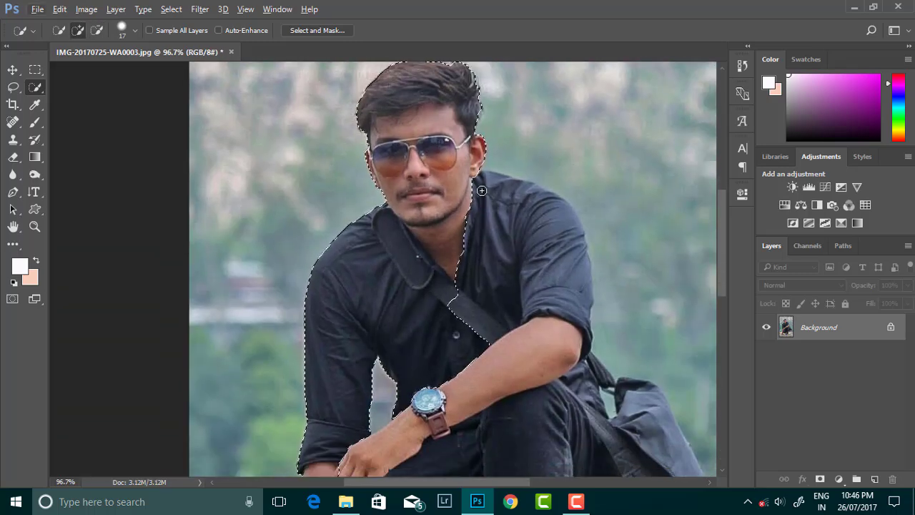
pyautogui.moveTo(481, 163); pyautogui.dragTo(567, 321)
pyautogui.scroll(-3, 567, 322)
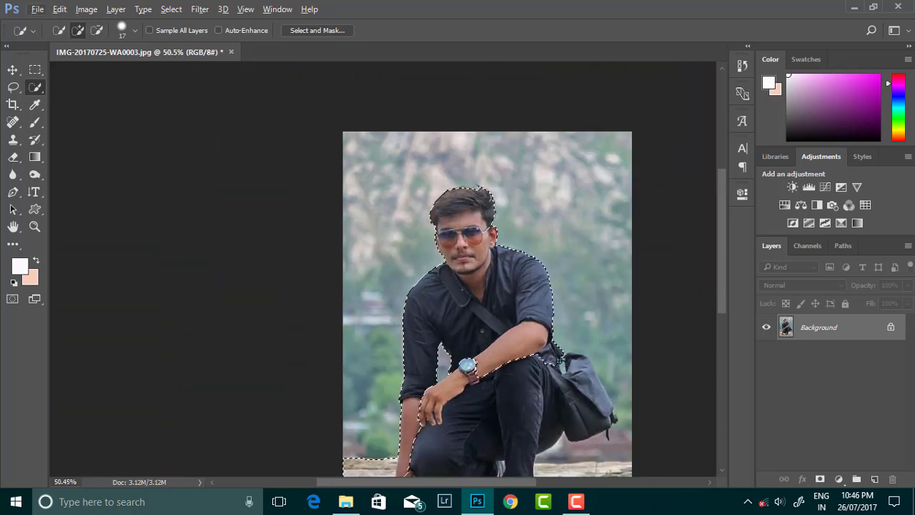
pyautogui.moveTo(596, 402)
pyautogui.mouseDown()
pyautogui.moveTo(594, 433)
pyautogui.moveTo(573, 386)
pyautogui.moveTo(518, 434)
pyautogui.mouseUp()
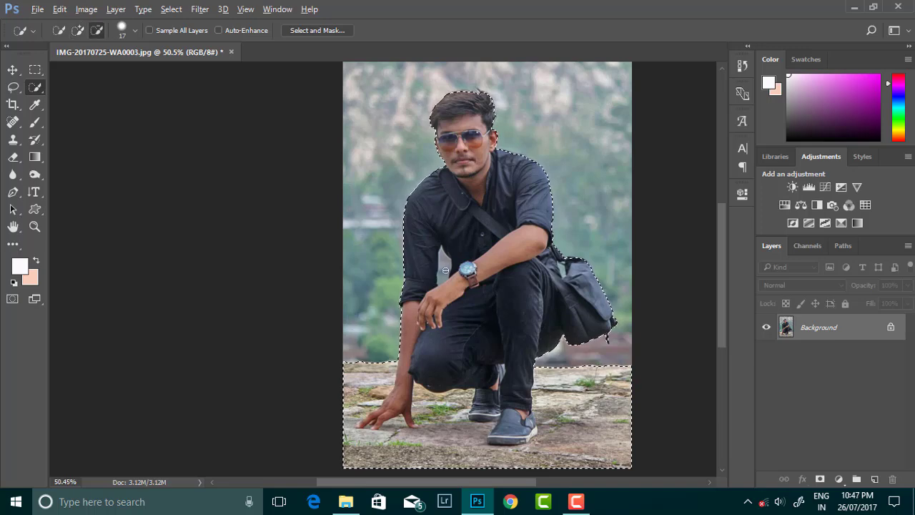
pyautogui.scroll(3, 449, 271)
pyautogui.scroll(-4, 453, 267)
# Add a layer mask to Layer 0 hiding everything outside the selection
pyautogui.hotkey('ctrl', '0')
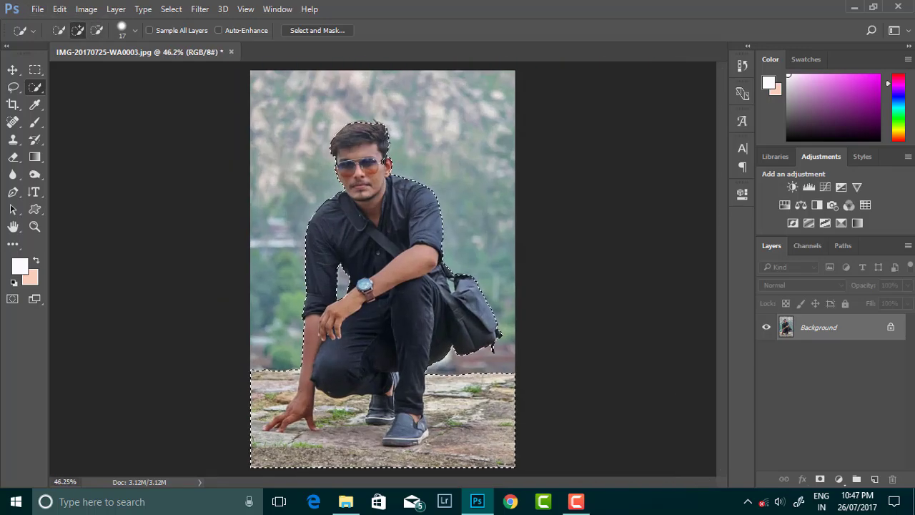
pyautogui.click(818, 477)
pyautogui.scroll(1, 415, 178)
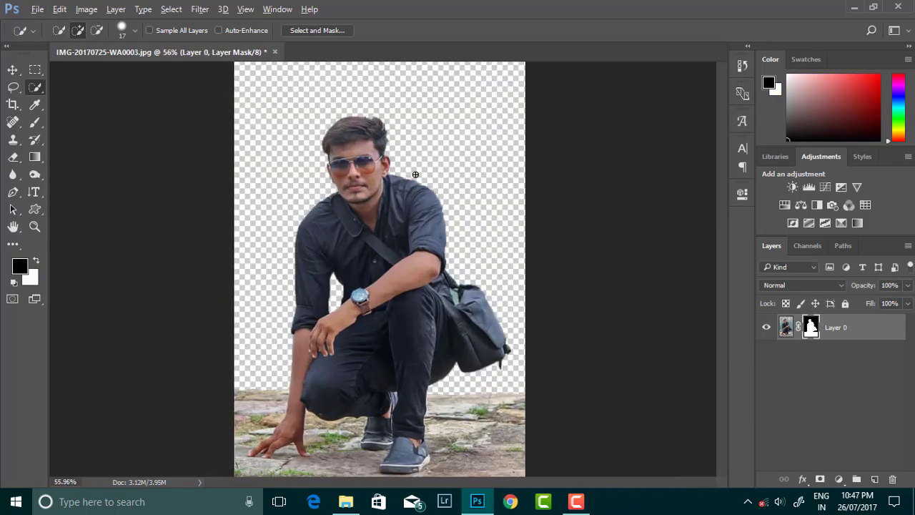
pyautogui.scroll(1, 415, 178)
pyautogui.scroll(-2, 422, 214)
pyautogui.scroll(1, 423, 223)
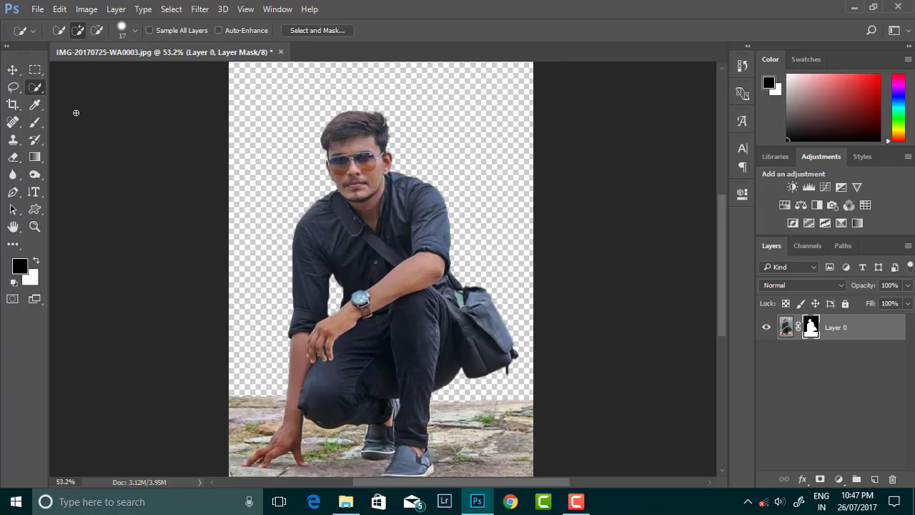
# Embed the night-city street photo and move its layer beneath Layer 0
pyautogui.click(38, 8)
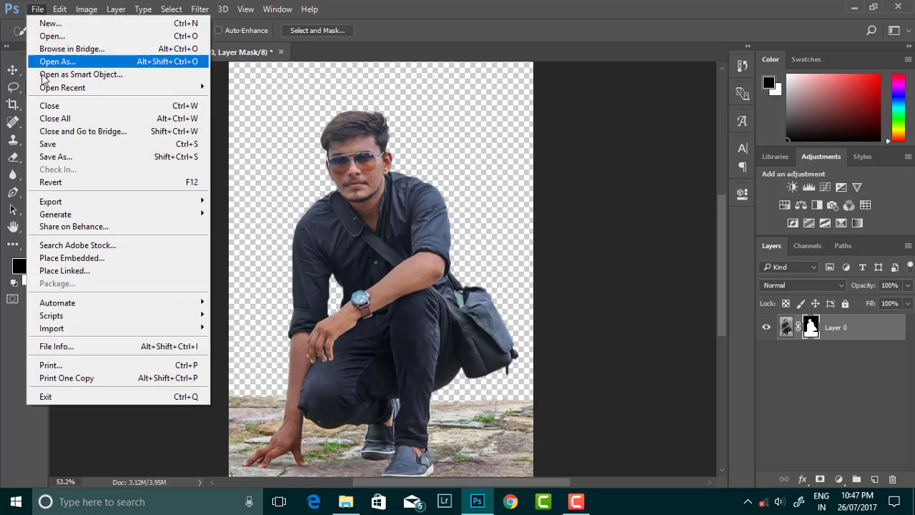
pyautogui.click(75, 257)
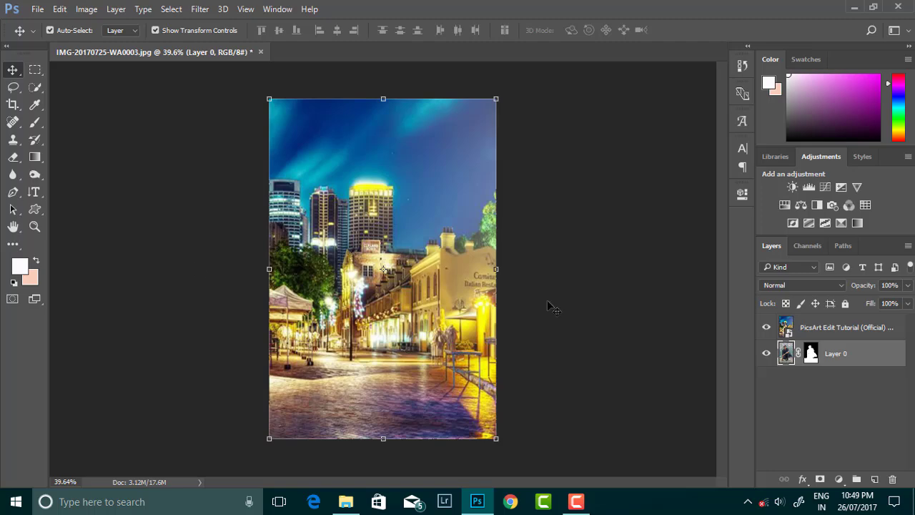
pyautogui.moveTo(829, 328); pyautogui.dragTo(829, 361)
pyautogui.scroll(2, 441, 147)
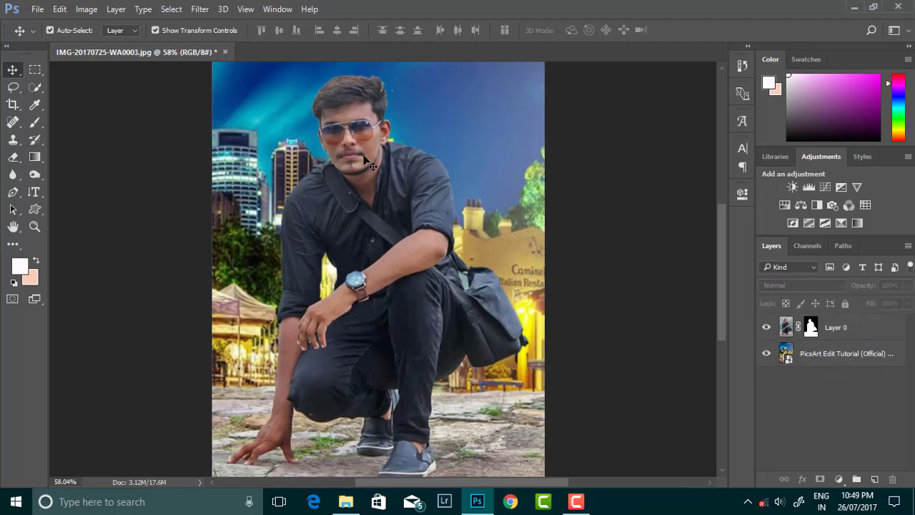
pyautogui.scroll(-1, 441, 147)
pyautogui.scroll(-1, 475, 143)
pyautogui.click(199, 9)
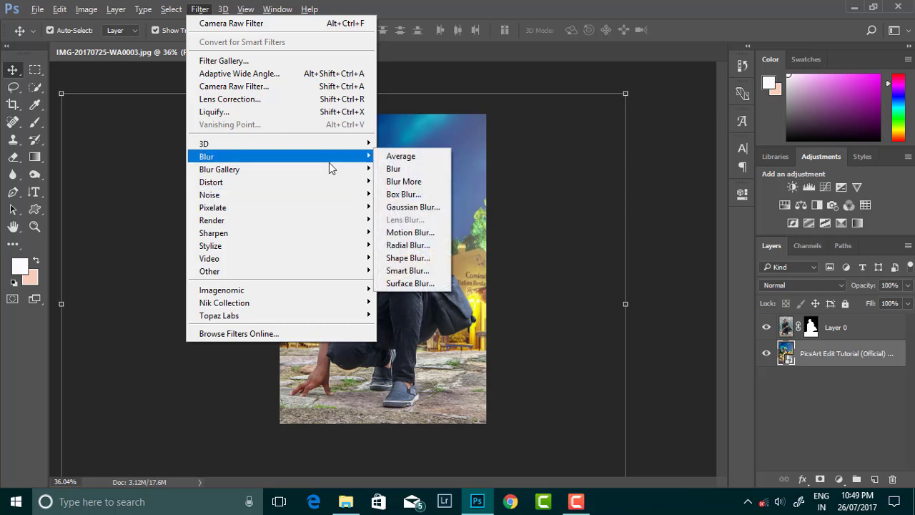
# Apply a 19 px Tilt-Shift blur with about 37% light bokeh and 2% bokeh colour
pyautogui.moveTo(220, 170)
pyautogui.click(419, 195)
pyautogui.moveTo(380, 231)
pyautogui.mouseDown()
pyautogui.moveTo(406, 201)
pyautogui.moveTo(376, 423)
pyautogui.mouseUp()
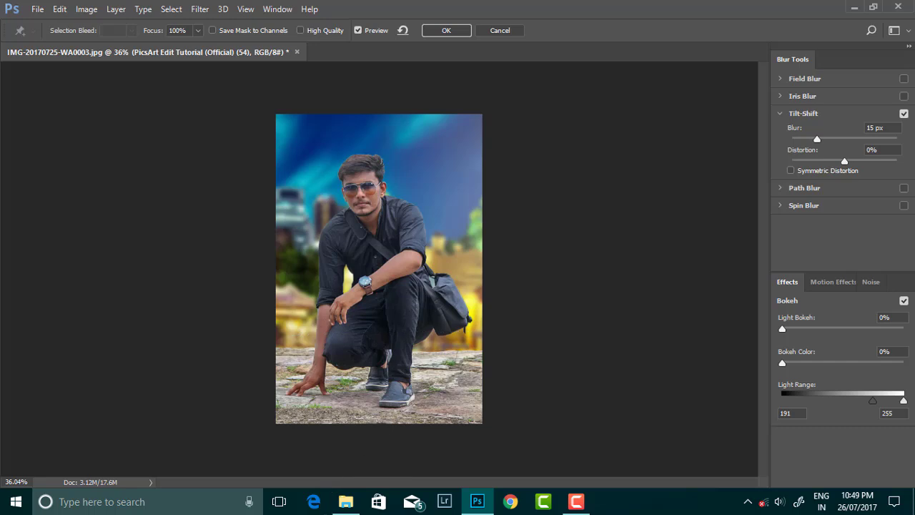
pyautogui.moveTo(790, 330); pyautogui.dragTo(826, 330)
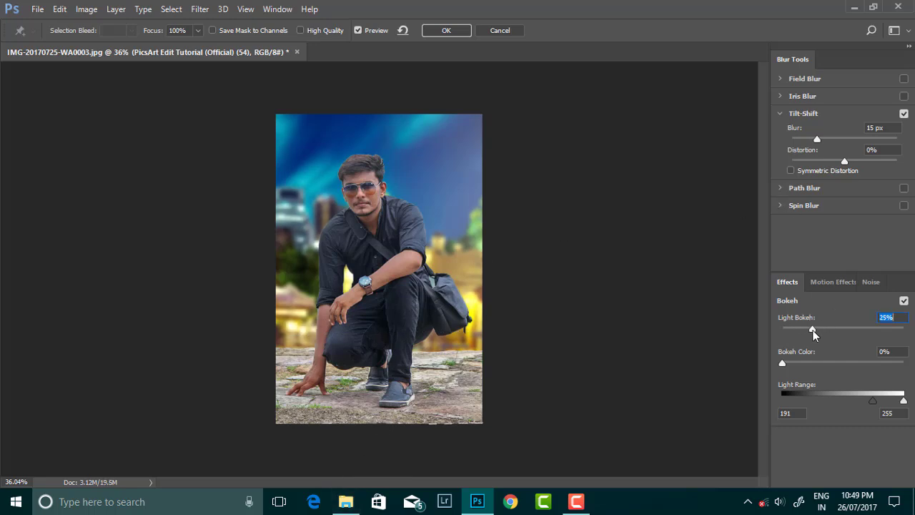
pyautogui.moveTo(782, 363); pyautogui.dragTo(820, 363)
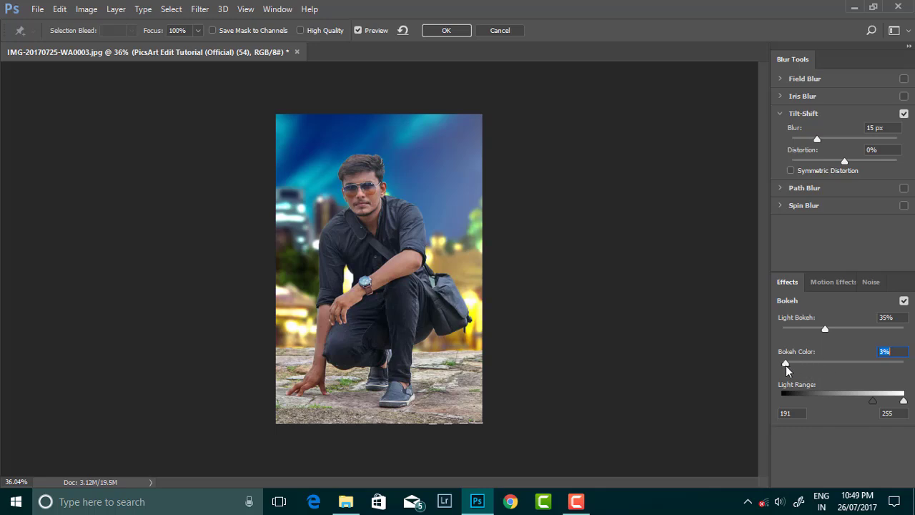
pyautogui.moveTo(826, 329); pyautogui.dragTo(828, 327)
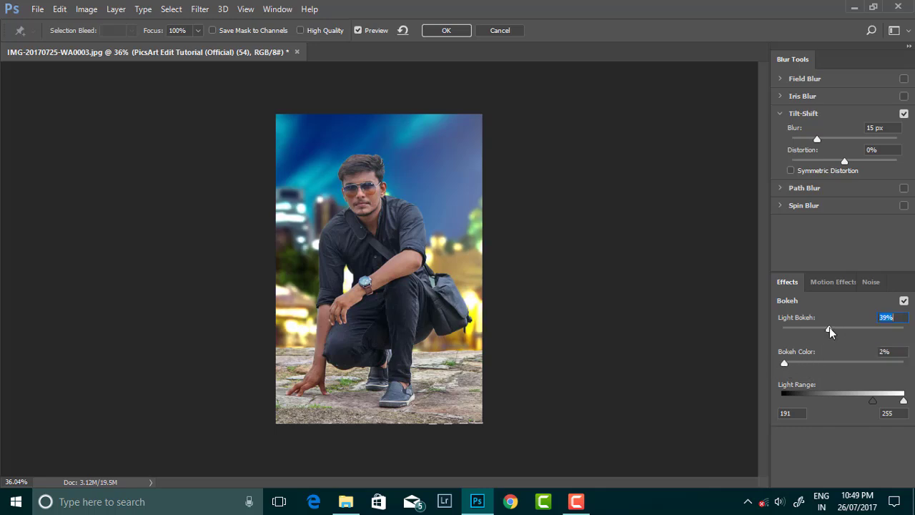
pyautogui.moveTo(818, 139); pyautogui.dragTo(821, 140)
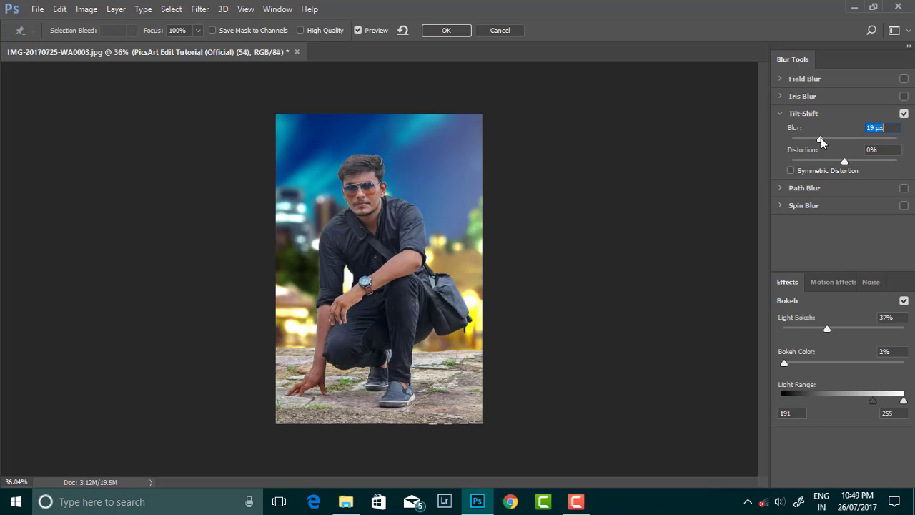
pyautogui.click(445, 30)
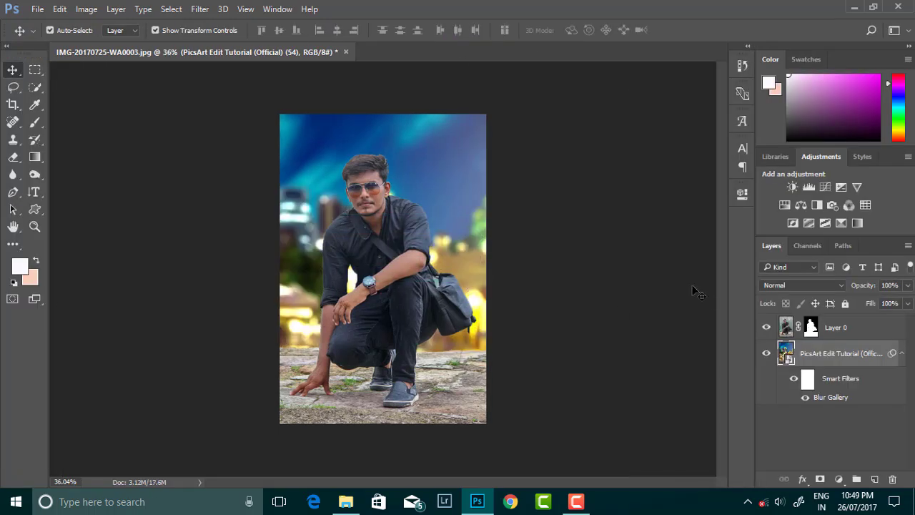
# Delete the layer mask from Layer 0
pyautogui.scroll(3, 355, 166)
pyautogui.scroll(-1, 360, 131)
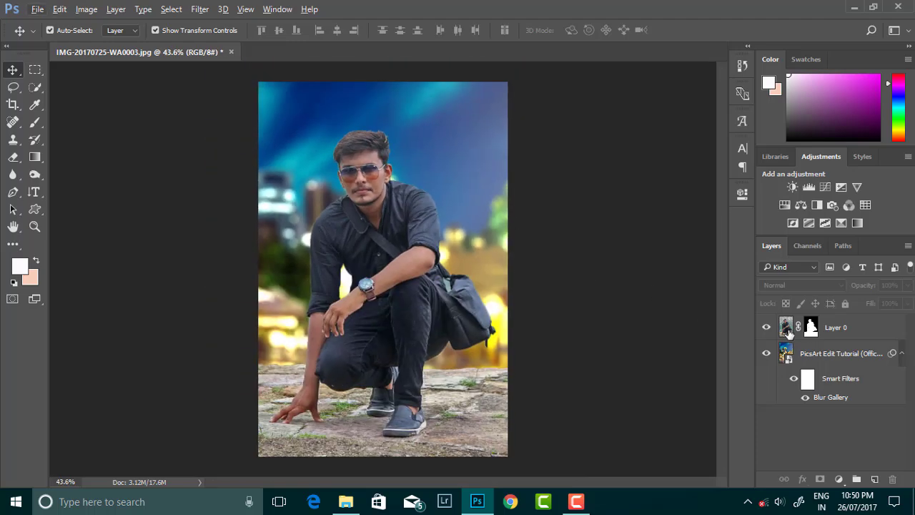
pyautogui.rightClick(824, 328)
pyautogui.click(811, 327)
pyautogui.rightClick(811, 327)
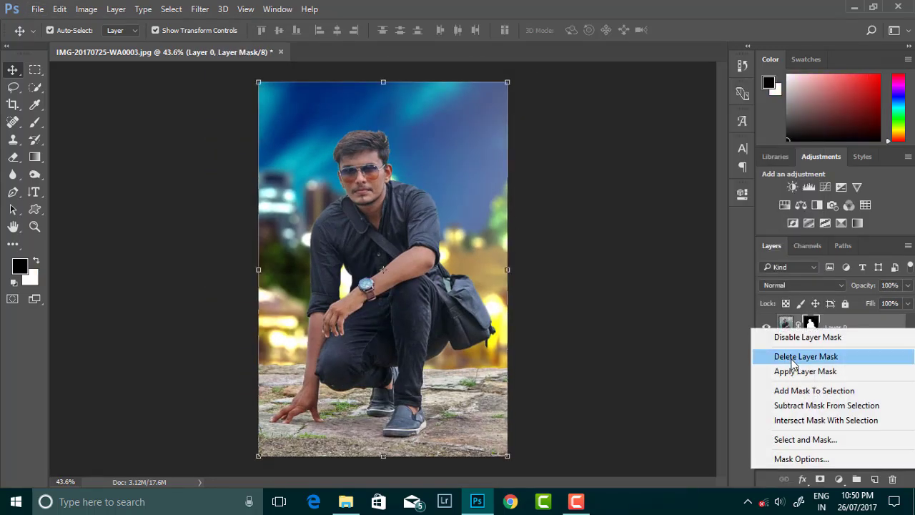
pyautogui.click(787, 355)
# Warm the man in Camera Raw with Contrast +10, Temperature +6 and Tint +9
pyautogui.click(200, 9)
pyautogui.click(577, 170)
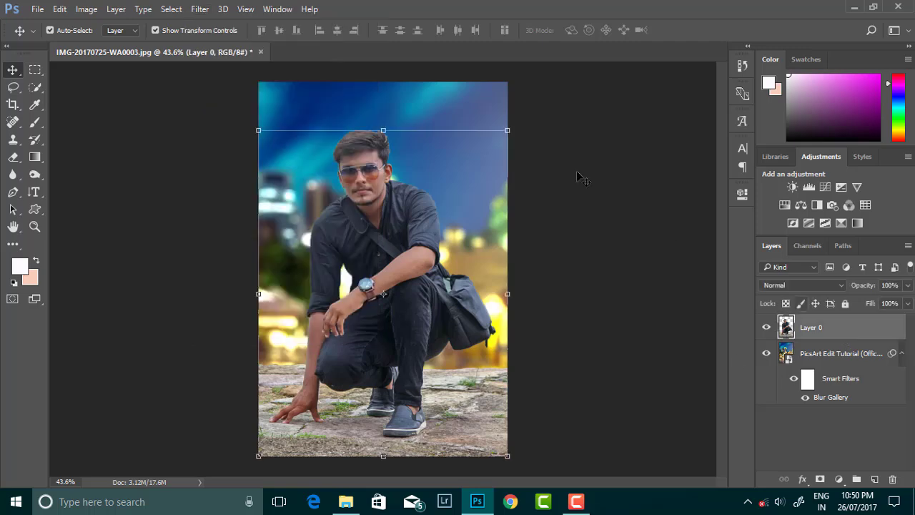
pyautogui.click(200, 8)
pyautogui.click(214, 85)
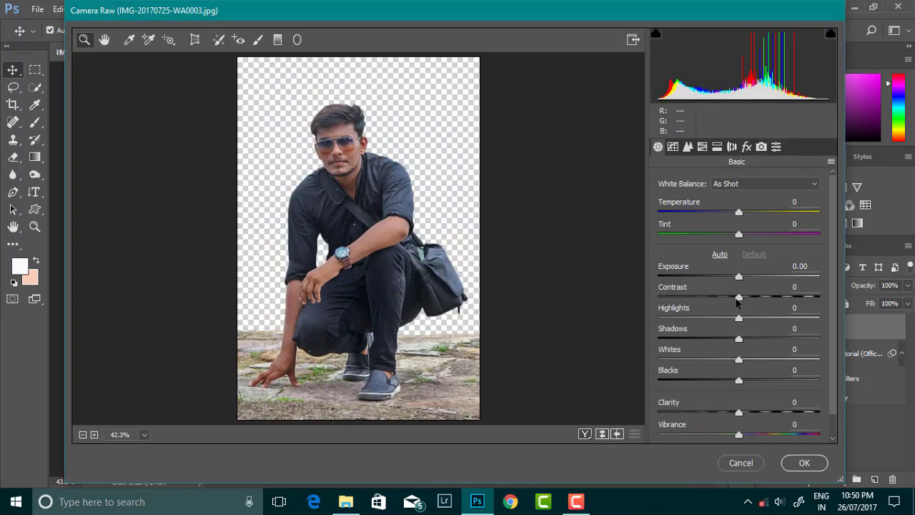
pyautogui.moveTo(738, 299); pyautogui.dragTo(748, 298)
pyautogui.moveTo(740, 214); pyautogui.dragTo(746, 236)
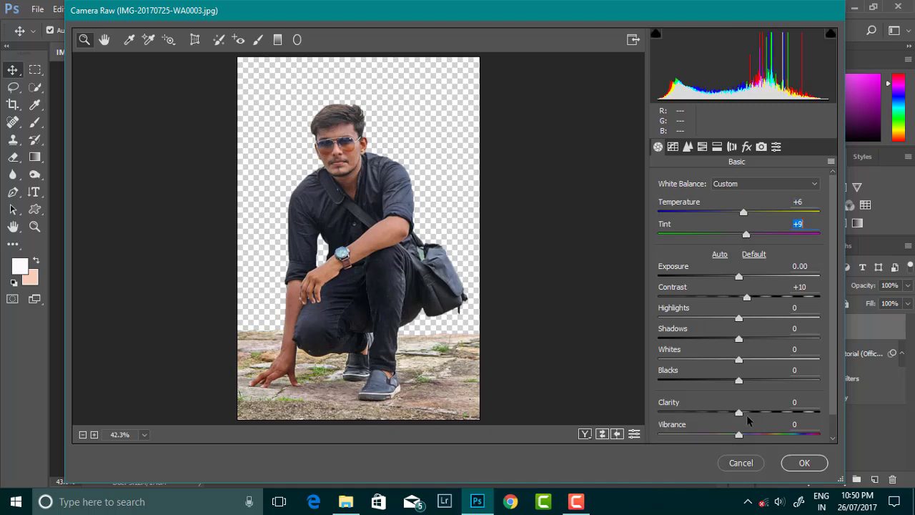
pyautogui.moveTo(747, 413); pyautogui.dragTo(762, 413)
pyautogui.click(804, 463)
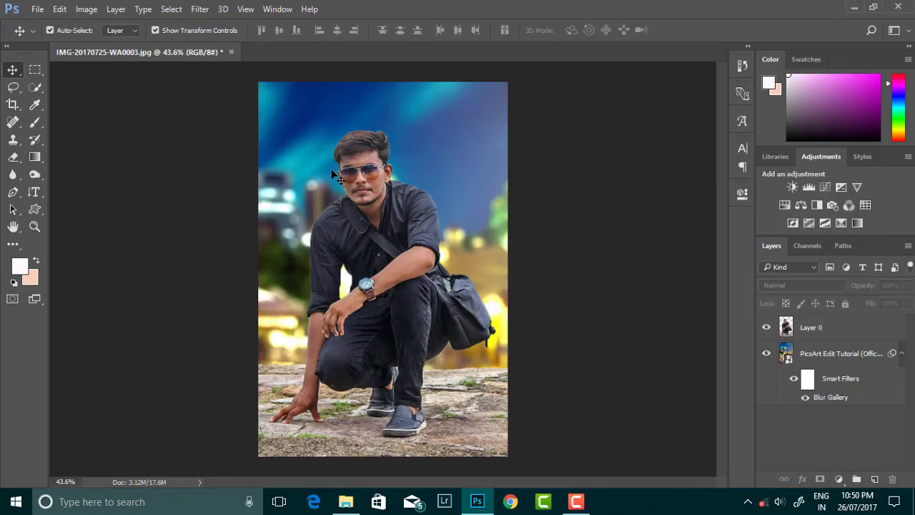
# Quick-select the man's face, neck, arm and hand skin on Layer 0
pyautogui.hotkey('ctrl', '0')
pyautogui.press('w')
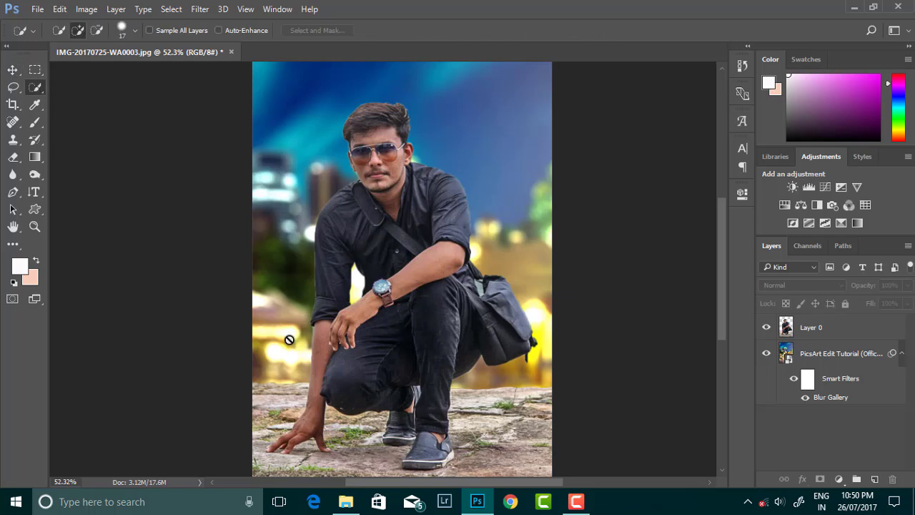
pyautogui.click(828, 330)
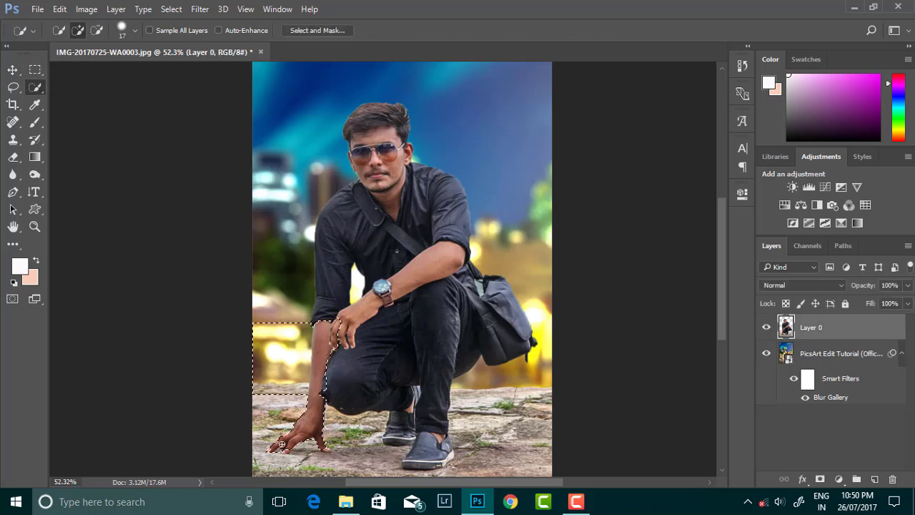
pyautogui.moveTo(307, 350); pyautogui.dragTo(261, 389)
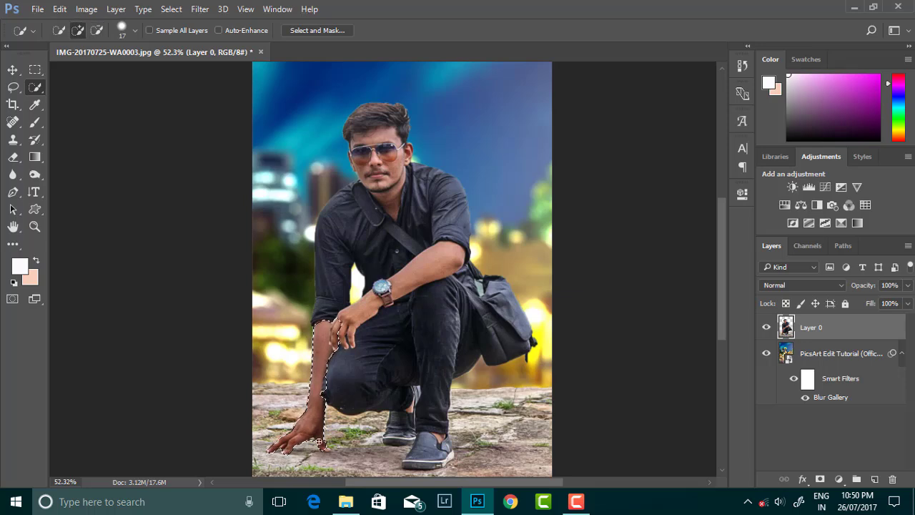
pyautogui.moveTo(320, 443)
pyautogui.mouseDown()
pyautogui.moveTo(386, 188)
pyautogui.moveTo(410, 168)
pyautogui.moveTo(408, 103)
pyautogui.moveTo(416, 154)
pyautogui.mouseUp()
pyautogui.scroll(2, 410, 168)
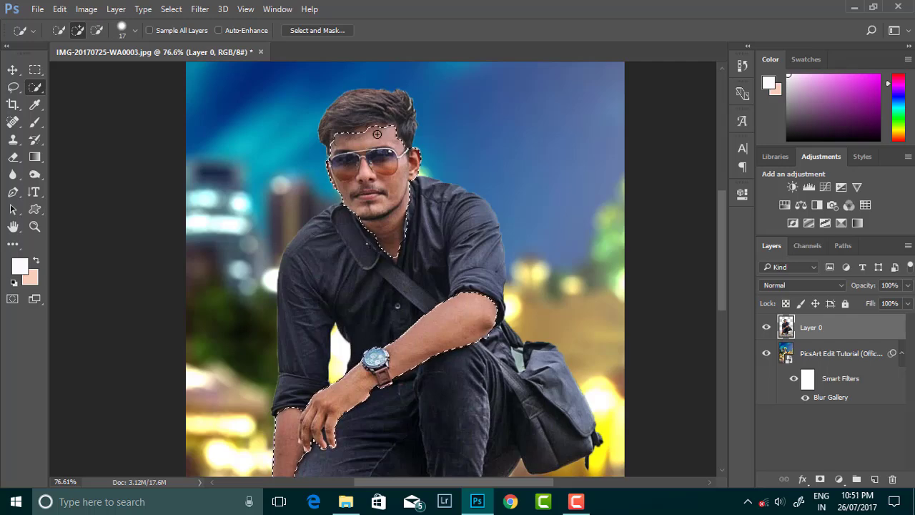
pyautogui.scroll(-2, 380, 161)
pyautogui.rightClick(367, 163)
# Feather the skin selection by 2 pixels and copy it onto a new Layer 1
pyautogui.click(381, 196)
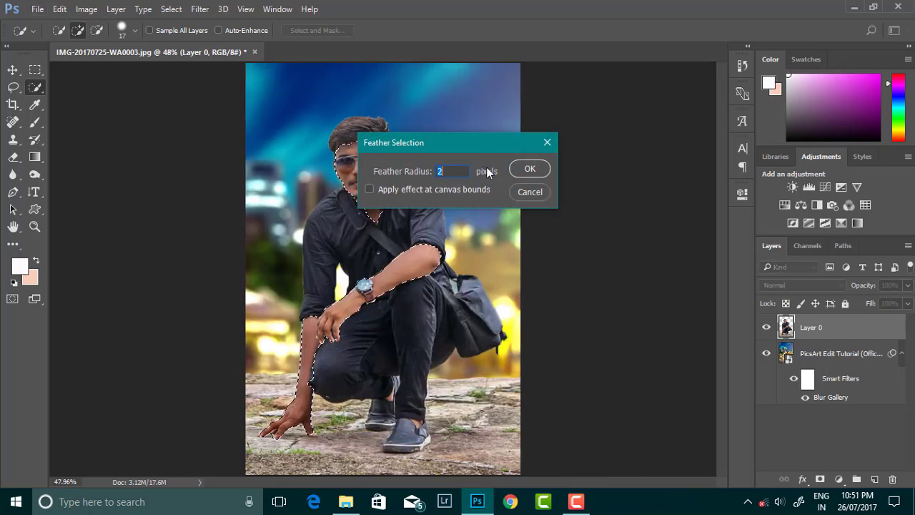
pyautogui.click(527, 170)
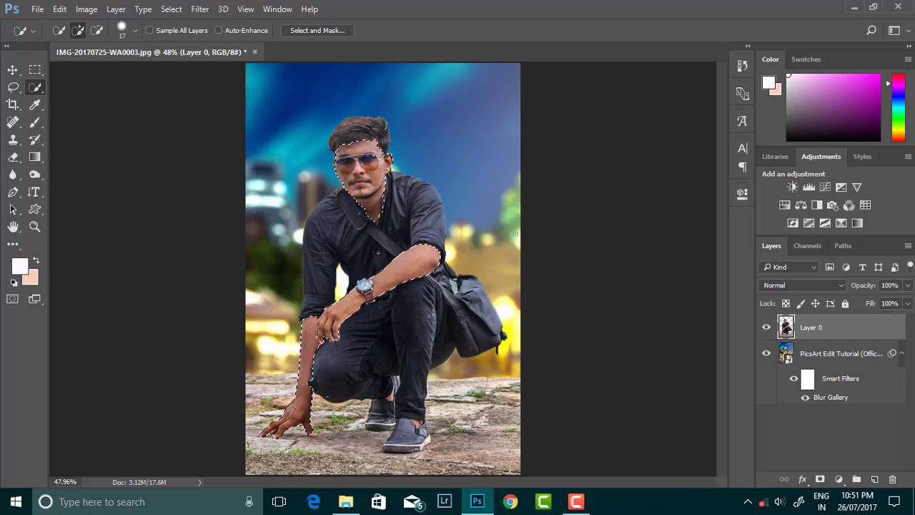
pyautogui.hotkey('ctrl', 'j')
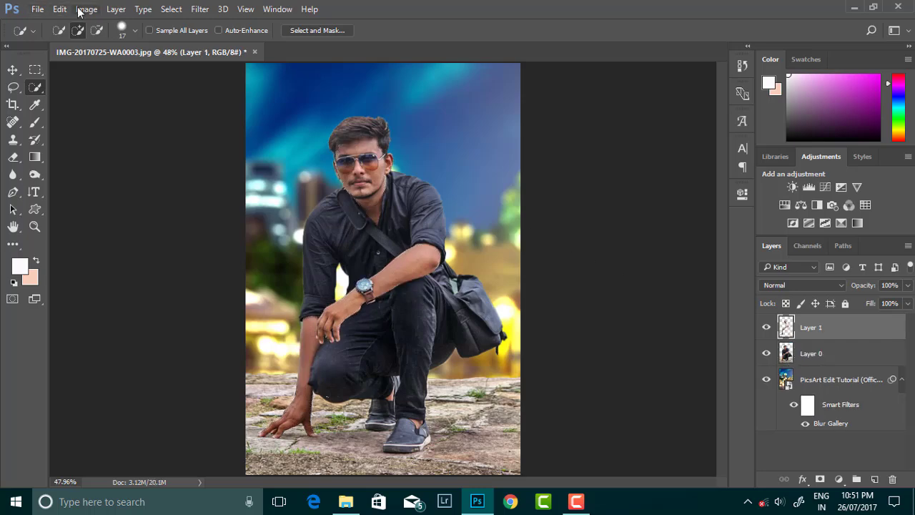
# Brighten the skin with Levels, midtone 1.29 and slightly deeper shadows
pyautogui.click(79, 10)
pyautogui.click(272, 55)
pyautogui.moveTo(696, 301); pyautogui.dragTo(681, 303)
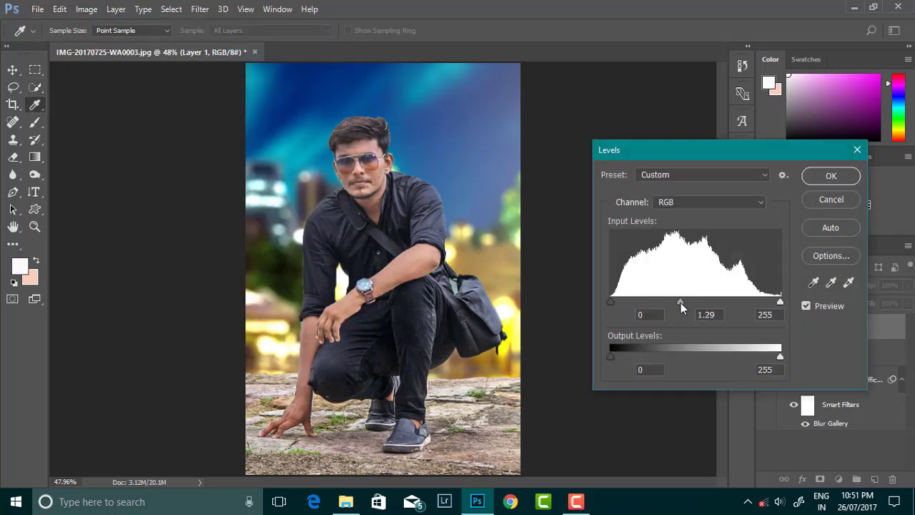
pyautogui.moveTo(611, 301); pyautogui.dragTo(626, 297)
pyautogui.click(831, 175)
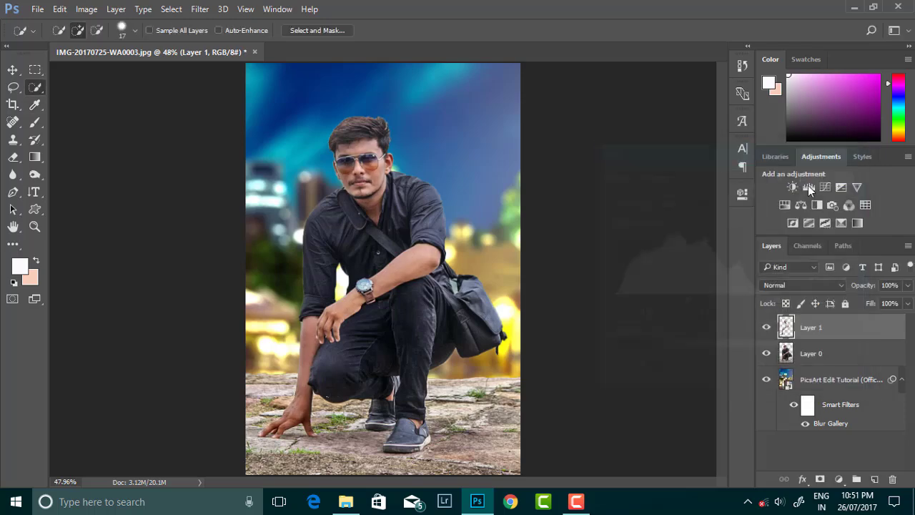
# Raise the skin's brightness to 15 with Brightness/Contrast
pyautogui.click(87, 9)
pyautogui.click(272, 38)
pyautogui.moveTo(731, 154); pyautogui.dragTo(740, 153)
pyautogui.moveTo(732, 186); pyautogui.dragTo(733, 185)
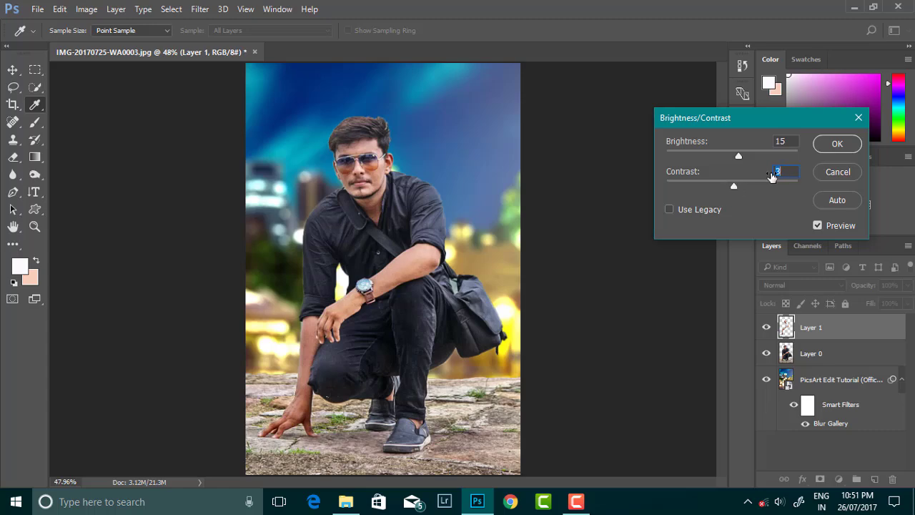
pyautogui.click(822, 148)
pyautogui.press('w')
pyautogui.click(200, 9)
# Give the skin Camera Raw Vibrance -6 with Oranges luminance +21 and Reds +27
pyautogui.click(236, 88)
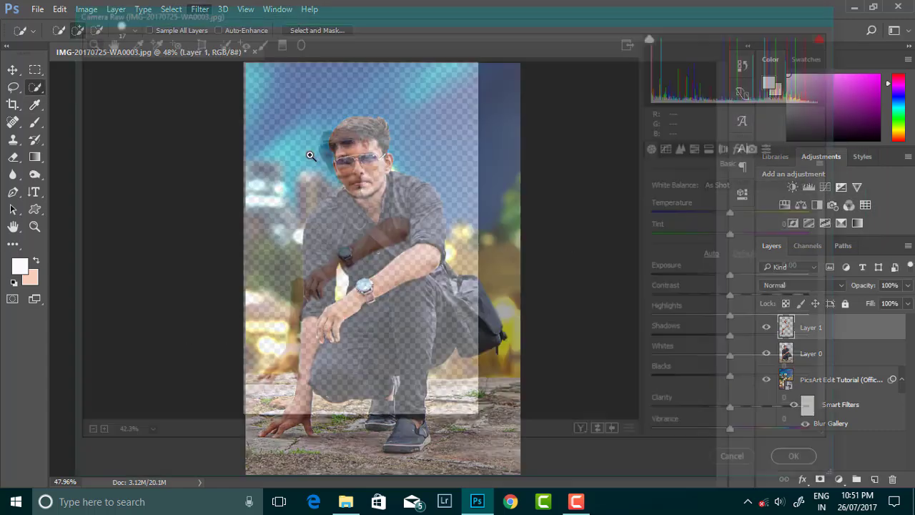
pyautogui.moveTo(744, 439); pyautogui.dragTo(737, 439)
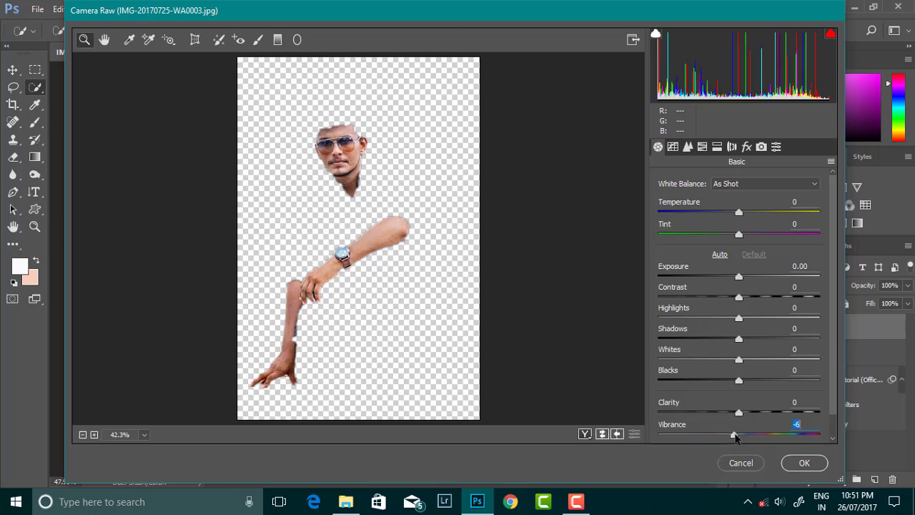
pyautogui.click(702, 147)
pyautogui.moveTo(743, 274)
pyautogui.mouseDown()
pyautogui.moveTo(760, 274)
pyautogui.moveTo(778, 252)
pyautogui.mouseUp()
pyautogui.click(707, 203)
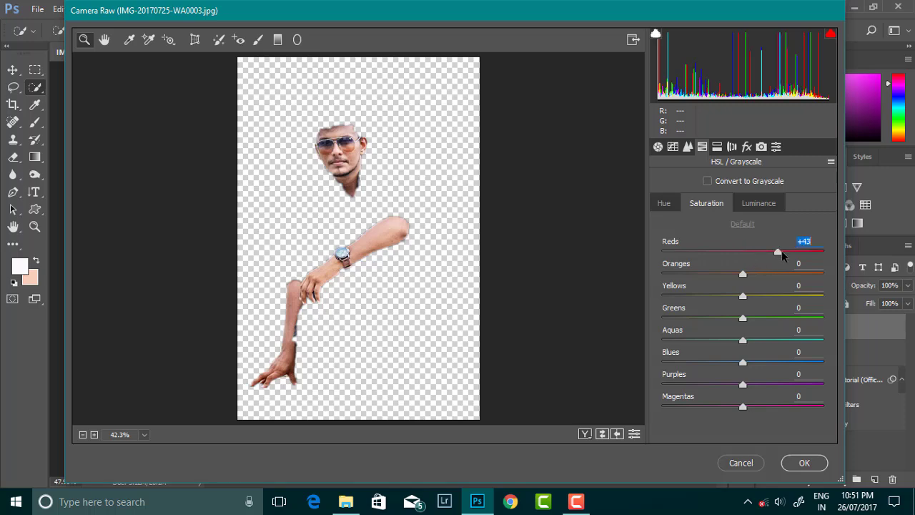
pyautogui.click(759, 203)
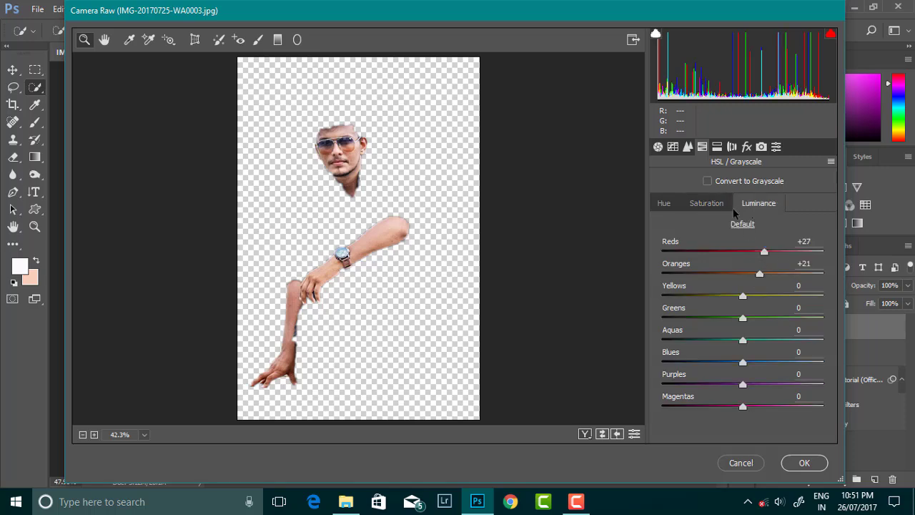
pyautogui.click(706, 203)
pyautogui.click(788, 458)
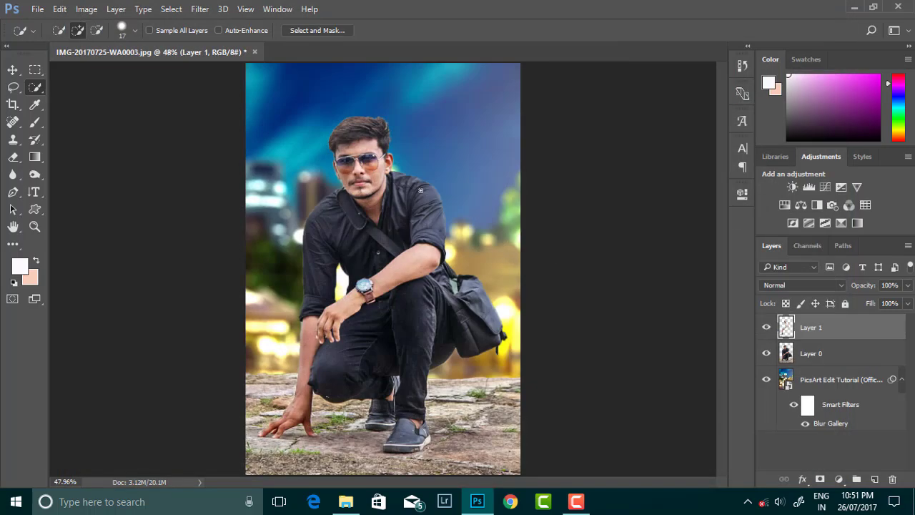
pyautogui.scroll(1, 458, 224)
pyautogui.scroll(-2, 347, 328)
# Smooth the skin with Portraiture, Fine and Large detail set to +7
pyautogui.click(197, 11)
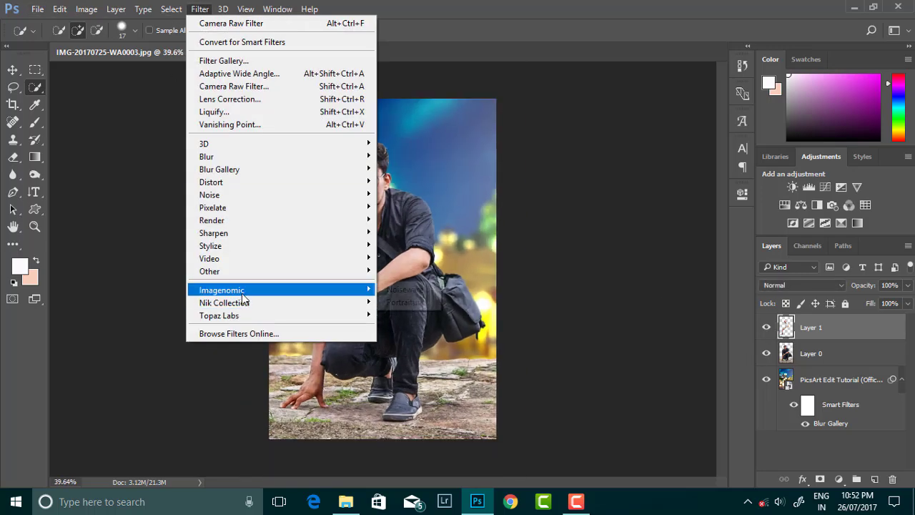
pyautogui.click(408, 301)
pyautogui.scroll(2, 460, 192)
pyautogui.moveTo(214, 114)
pyautogui.mouseDown()
pyautogui.moveTo(228, 99)
pyautogui.moveTo(227, 128)
pyautogui.mouseUp()
pyautogui.moveTo(214, 143); pyautogui.dragTo(227, 143)
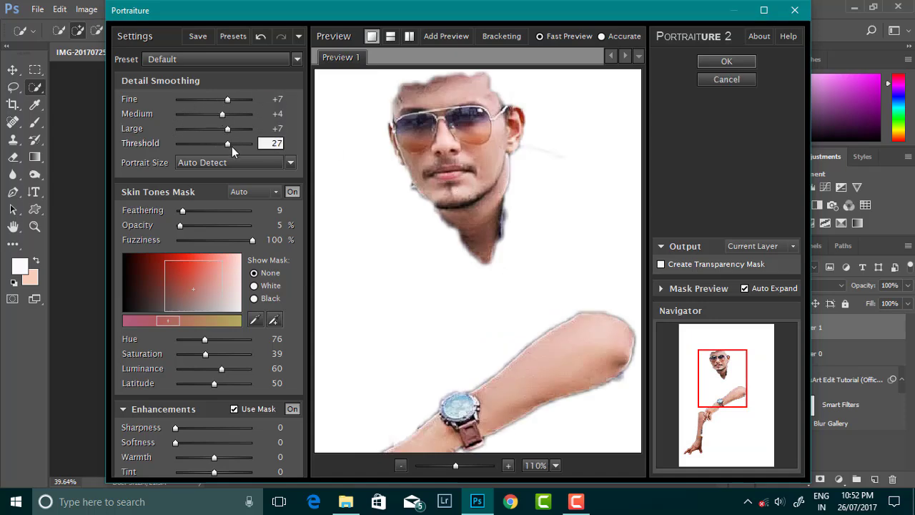
pyautogui.click(726, 61)
pyautogui.scroll(1, 385, 160)
pyautogui.scroll(3, 319, 188)
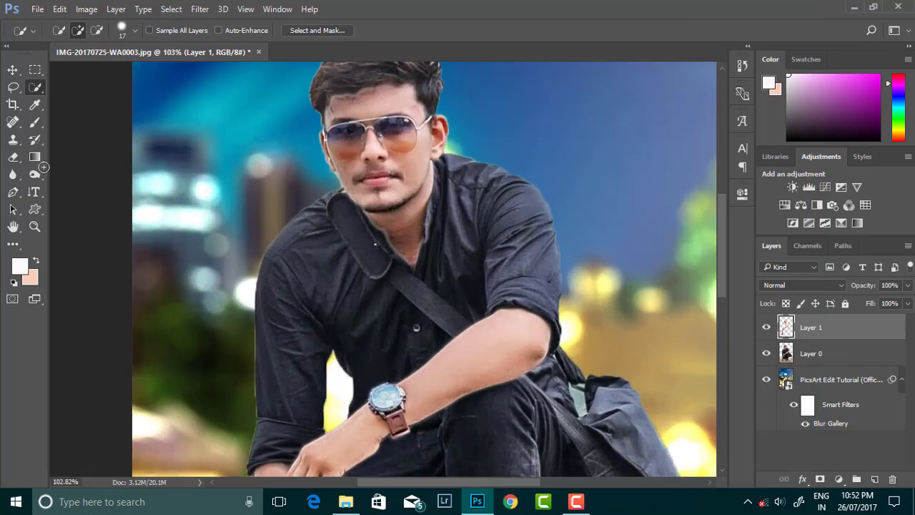
pyautogui.click(13, 157)
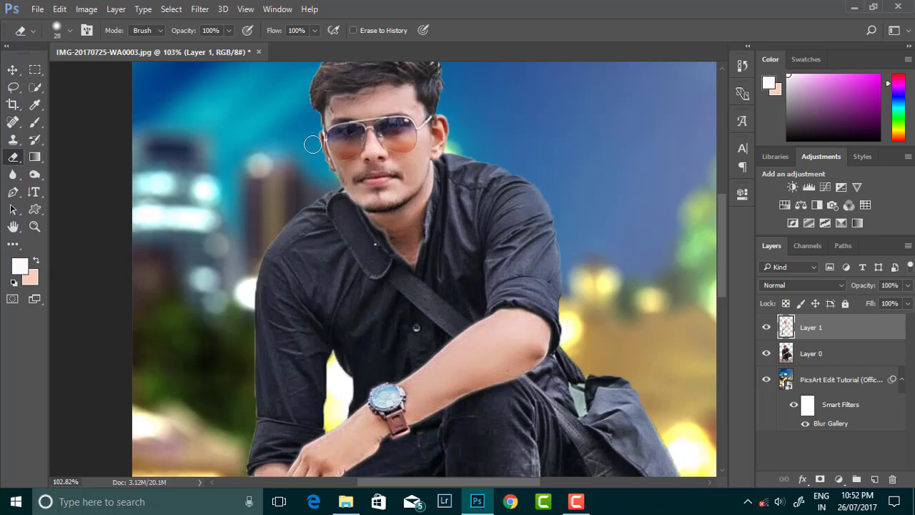
# Merge Layer 0 into Layer 1 with Ctrl+E, leaving one cut-out man layer above the city
pyautogui.scroll(-1, 439, 170)
pyautogui.scroll(-1, 452, 107)
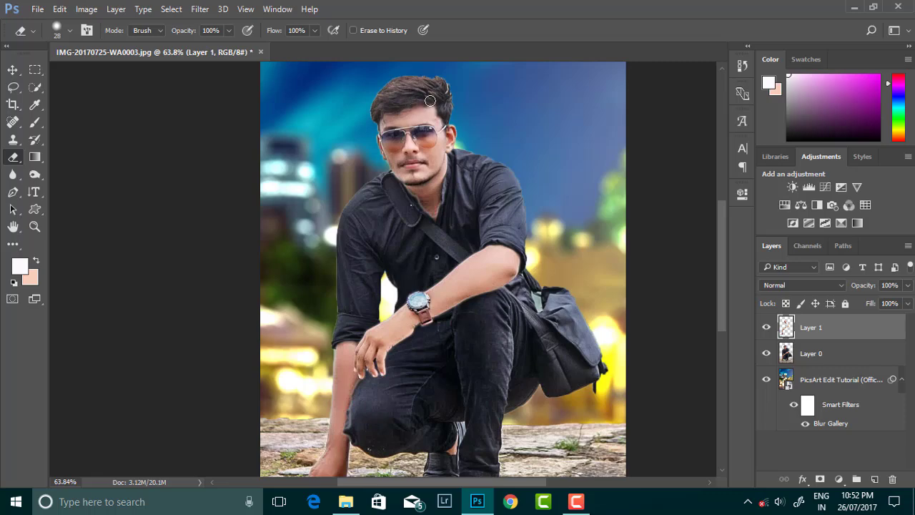
pyautogui.scroll(-2, 370, 153)
pyautogui.scroll(1, 428, 277)
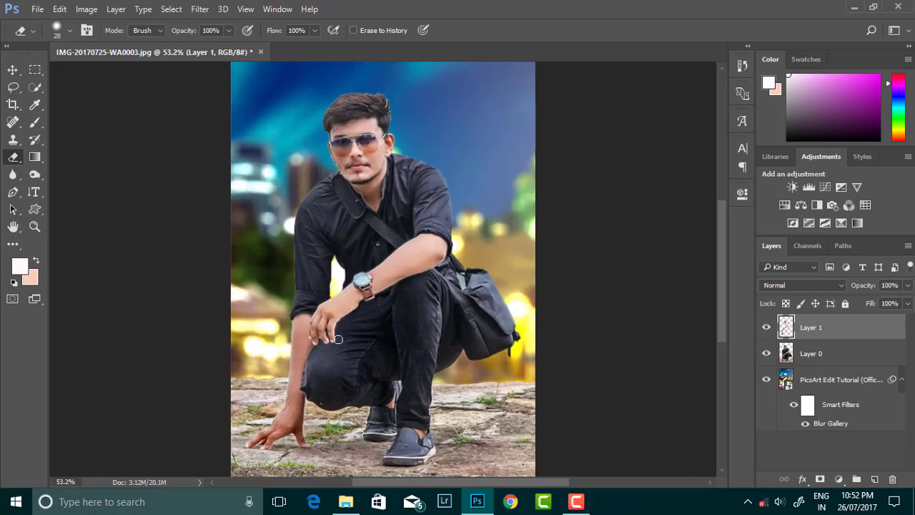
pyautogui.scroll(-1, 335, 426)
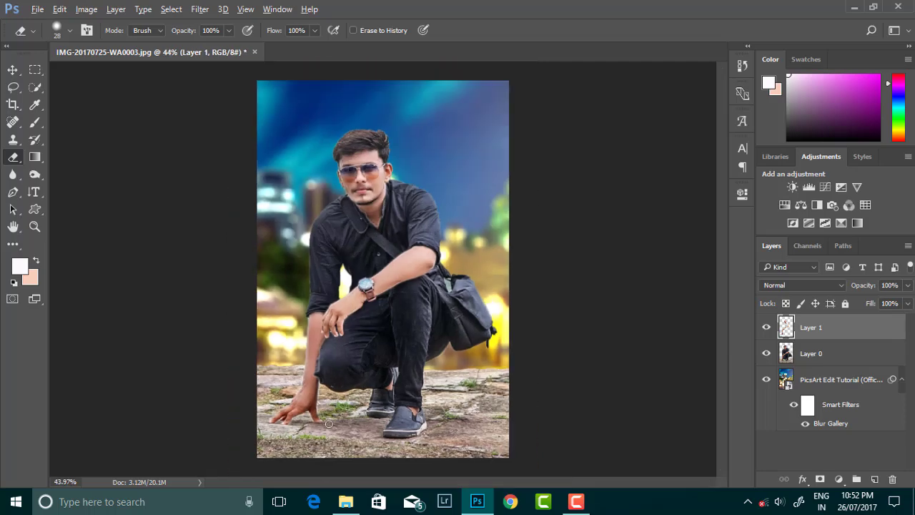
pyautogui.scroll(-1, 329, 424)
pyautogui.scroll(1, 366, 222)
pyautogui.scroll(1, 435, 241)
pyautogui.scroll(1, 364, 229)
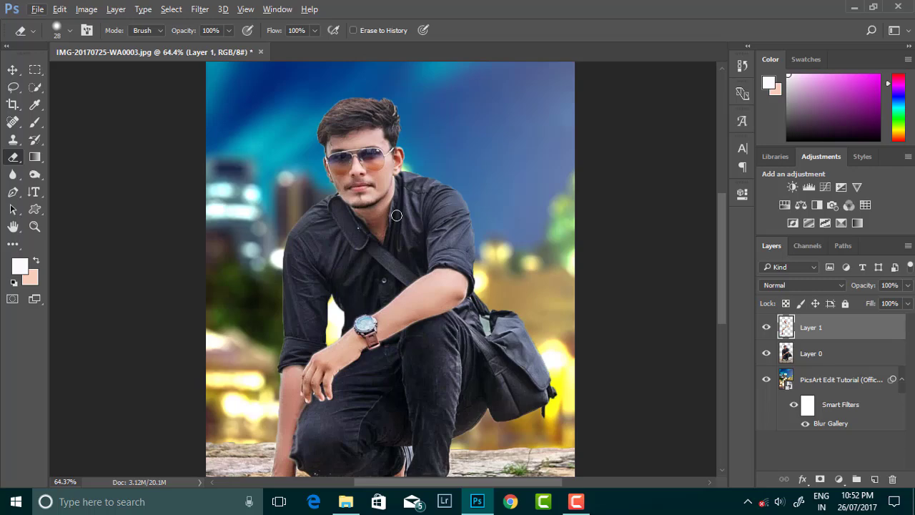
pyautogui.scroll(-3, 354, 224)
pyautogui.scroll(1, 436, 135)
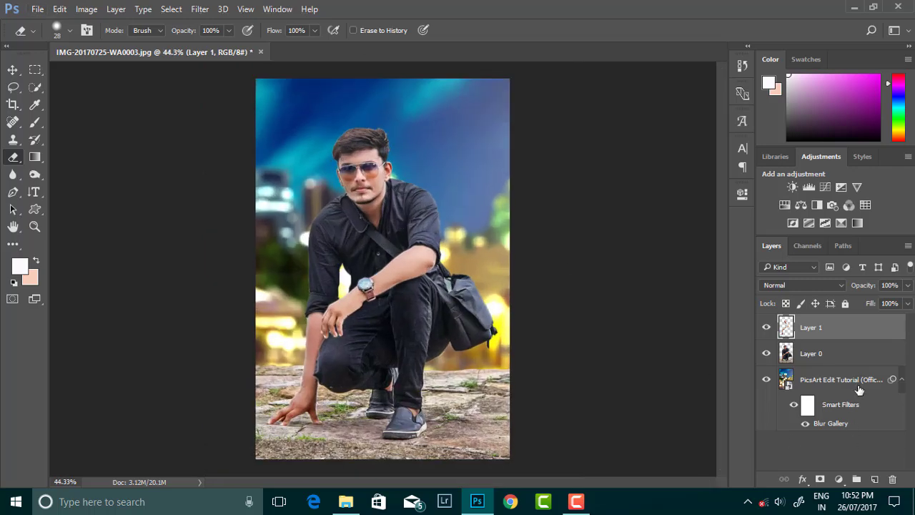
pyautogui.keyDown('shift'); pyautogui.click(844, 355); pyautogui.keyUp('shift')
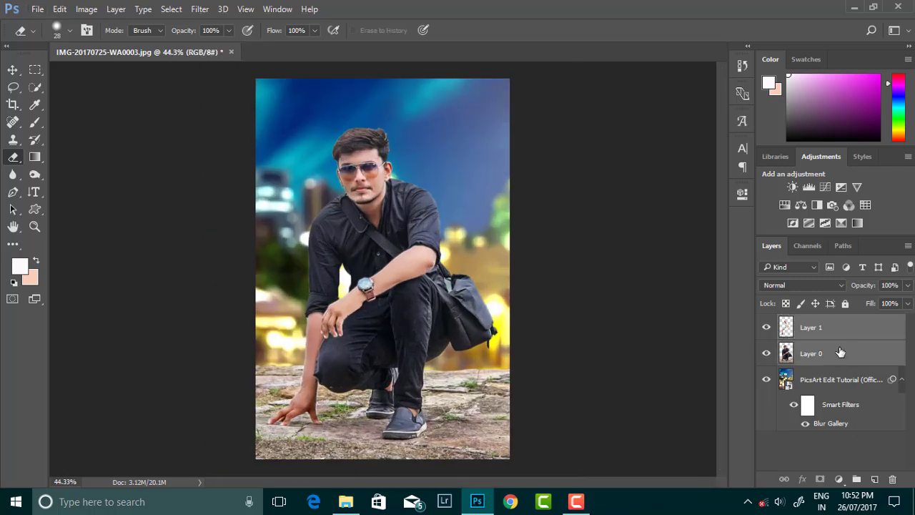
pyautogui.hotkey('ctrl', 'e')
pyautogui.click(827, 355)
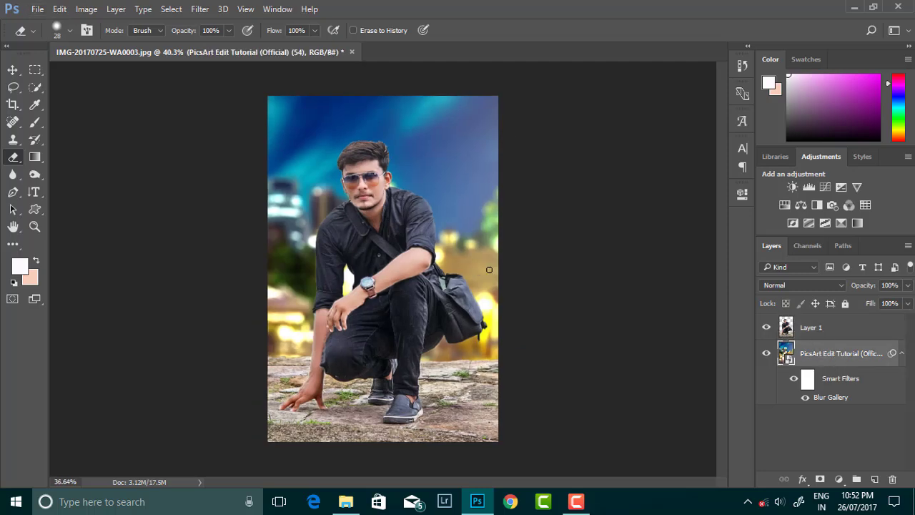
# Launch Color Efex Pro 4 on Layer 1 and add Tonal Contrast with saturation lowered to 21%
pyautogui.click(816, 327)
pyautogui.click(200, 9)
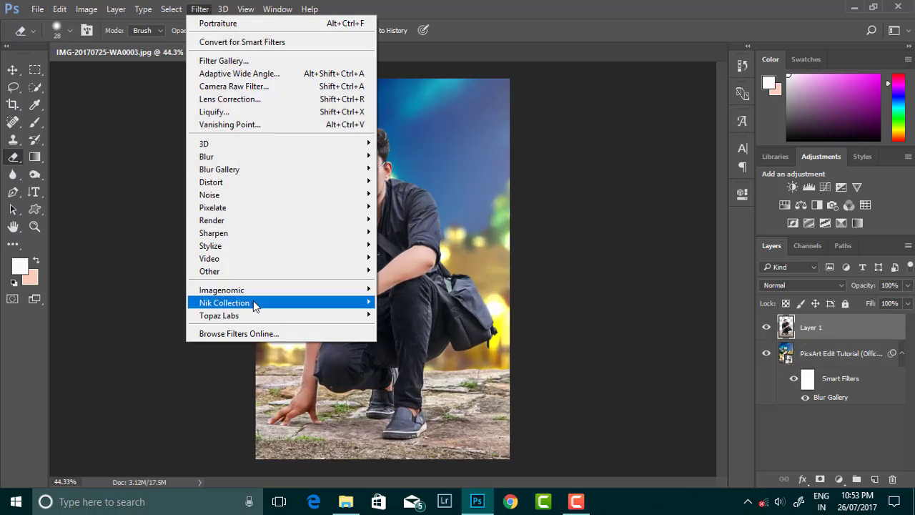
pyautogui.click(415, 314)
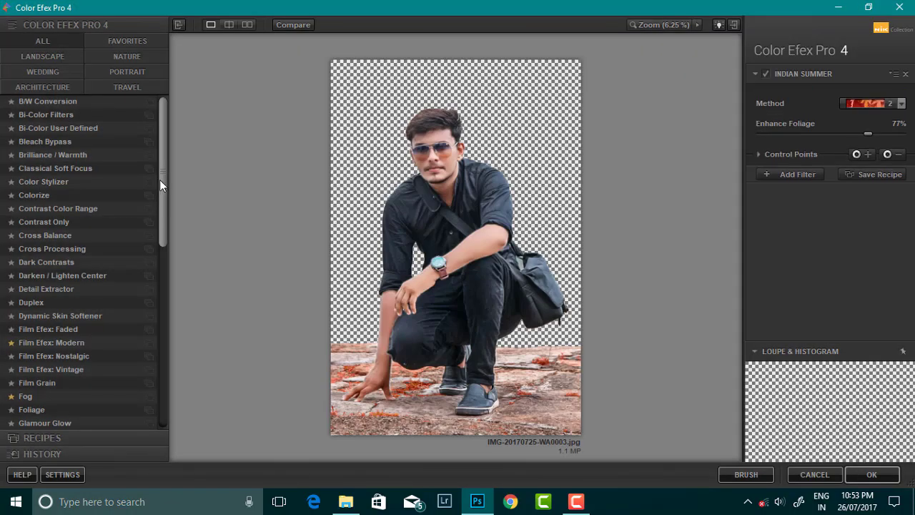
pyautogui.moveTo(161, 179); pyautogui.dragTo(163, 357)
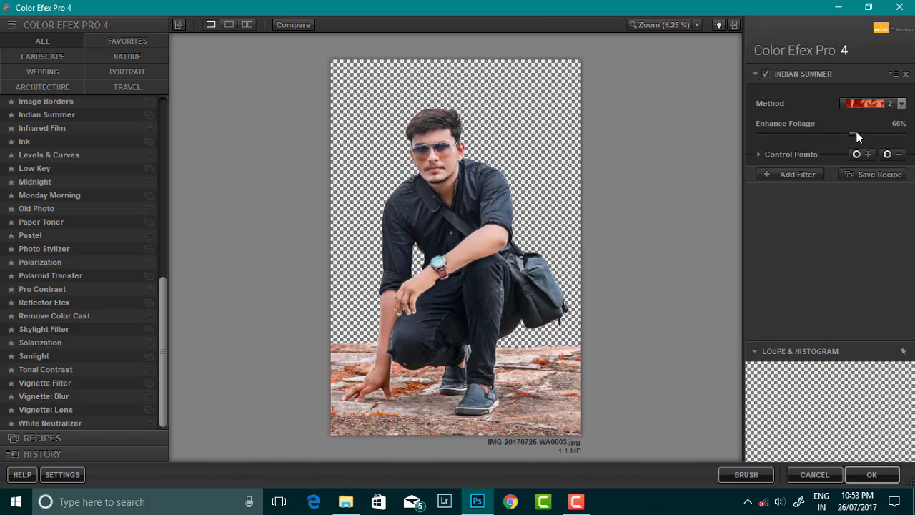
pyautogui.click(772, 174)
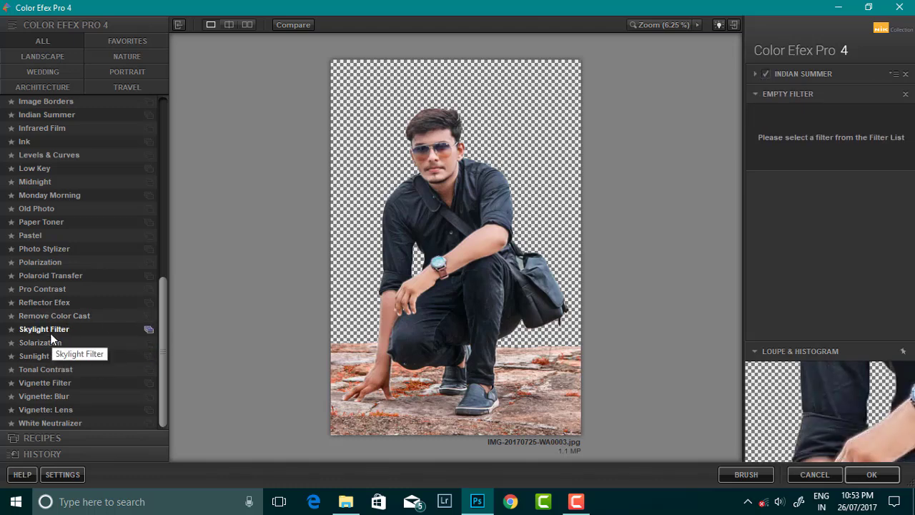
pyautogui.click(47, 369)
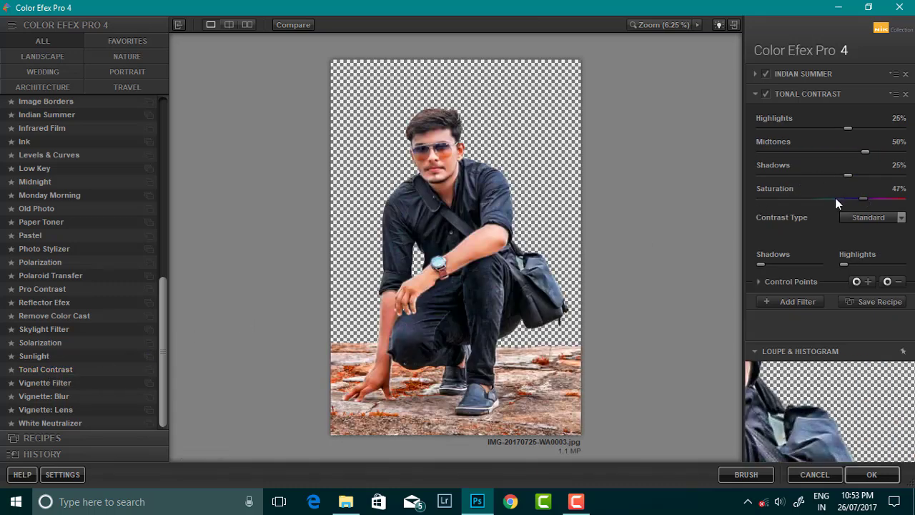
pyautogui.moveTo(835, 198); pyautogui.dragTo(846, 197)
# Add a third filter, trying Indian Summer and Detail Extractor at 7% before settling on Dark Contrasts
pyautogui.click(798, 304)
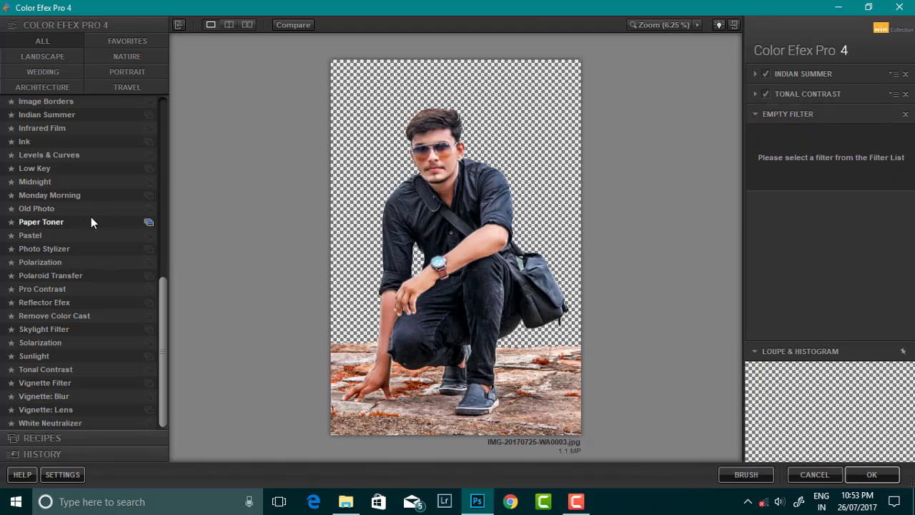
pyautogui.scroll(2, 77, 214)
pyautogui.click(59, 194)
pyautogui.scroll(1, 77, 170)
pyautogui.scroll(10, 69, 207)
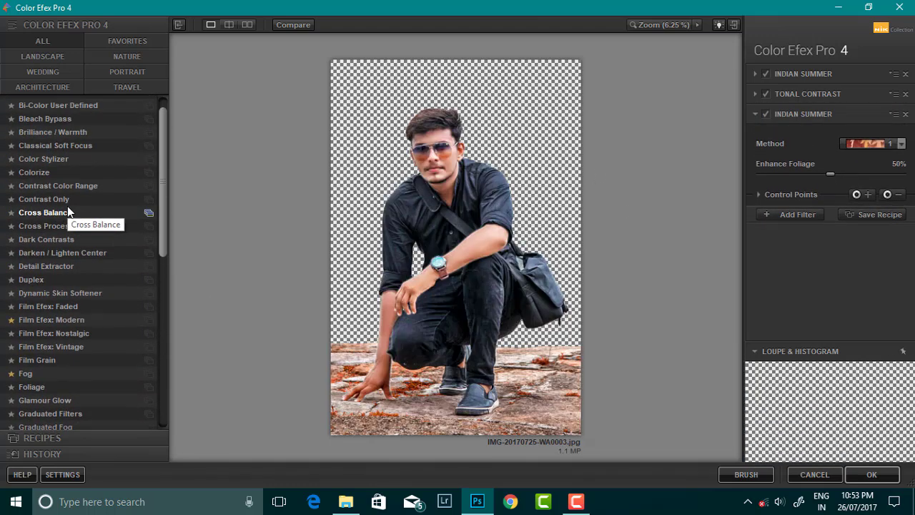
pyautogui.scroll(1, 67, 153)
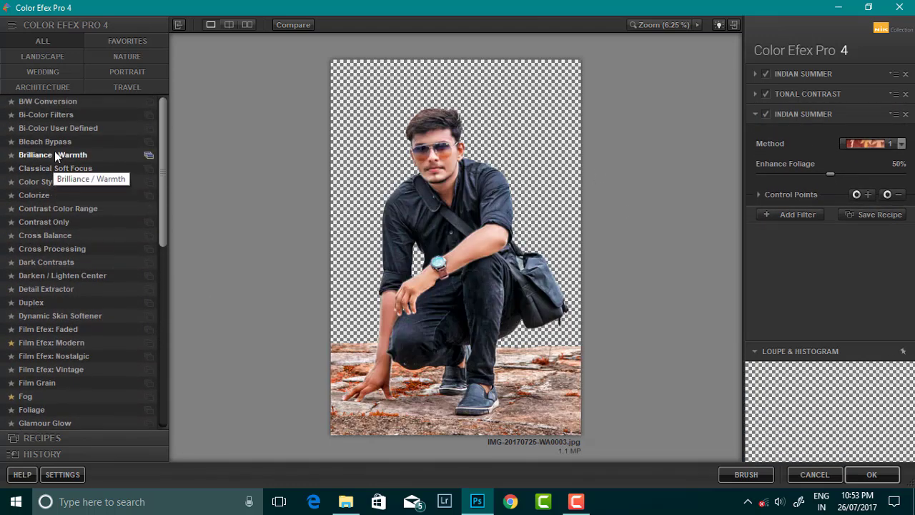
pyautogui.click(63, 289)
pyautogui.moveTo(802, 148); pyautogui.dragTo(773, 149)
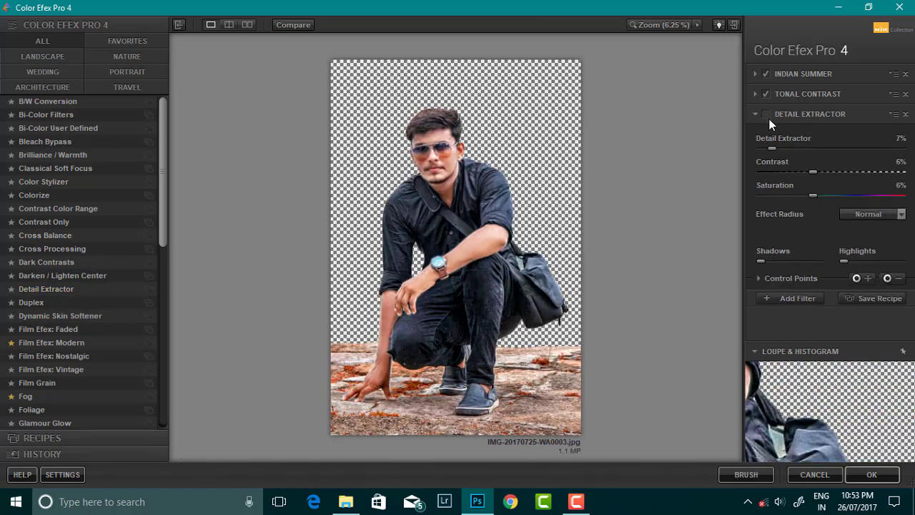
pyautogui.click(55, 262)
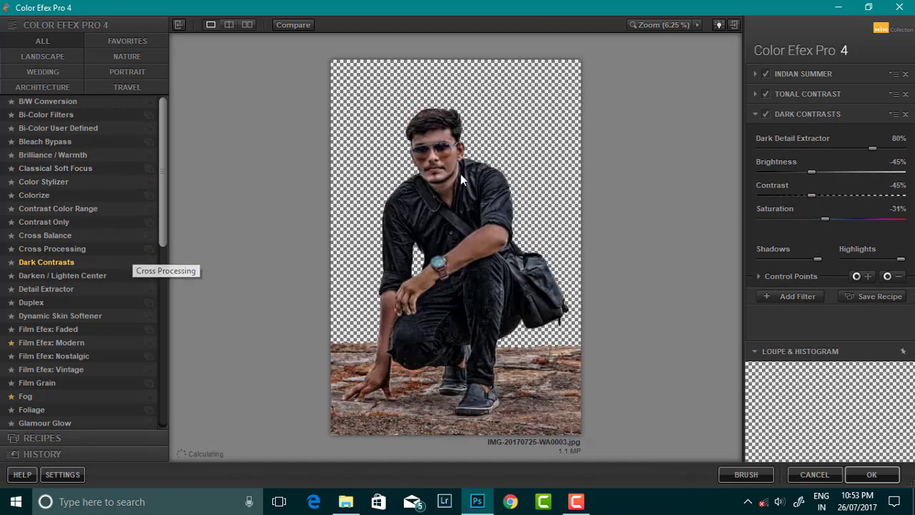
# Add control points on the hand and wrist, set Dark Detail Extractor 44% and contrast -41%, then apply
pyautogui.click(888, 276)
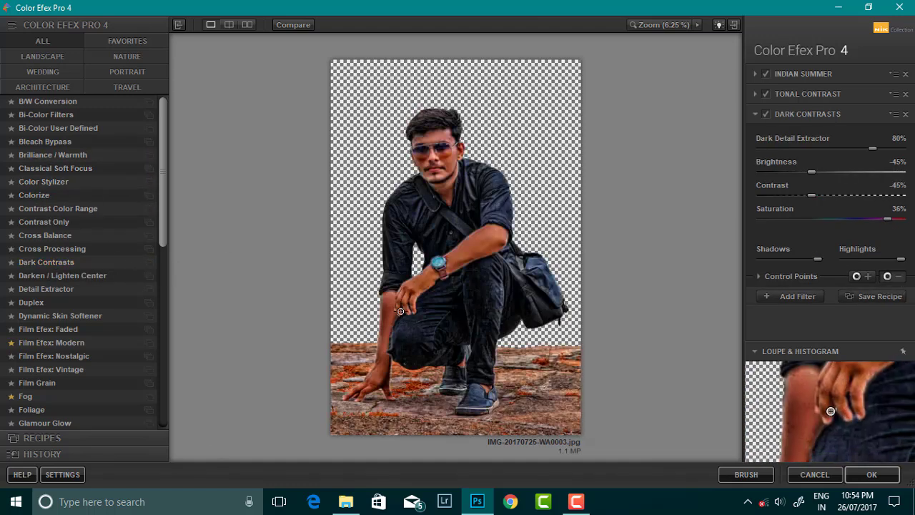
pyautogui.click(379, 380)
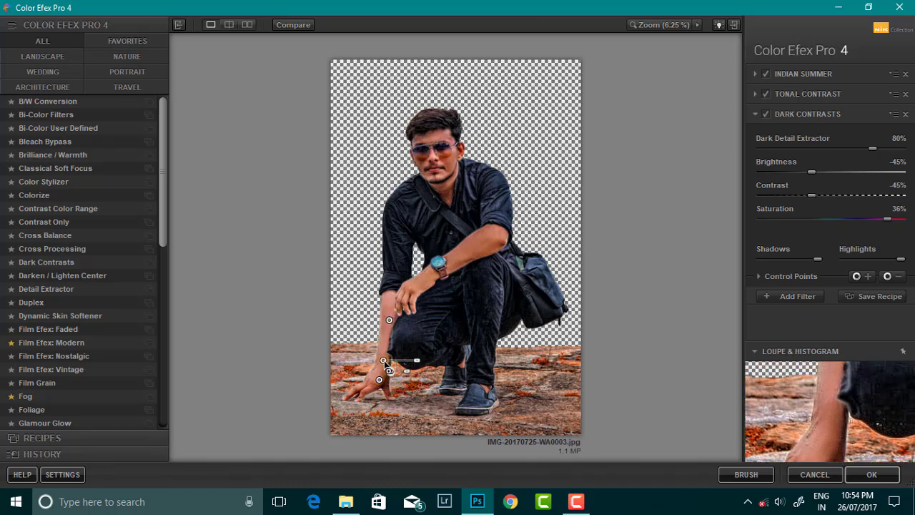
pyautogui.moveTo(379, 380)
pyautogui.mouseDown()
pyautogui.moveTo(413, 290)
pyautogui.moveTo(433, 135)
pyautogui.moveTo(446, 192)
pyautogui.mouseUp()
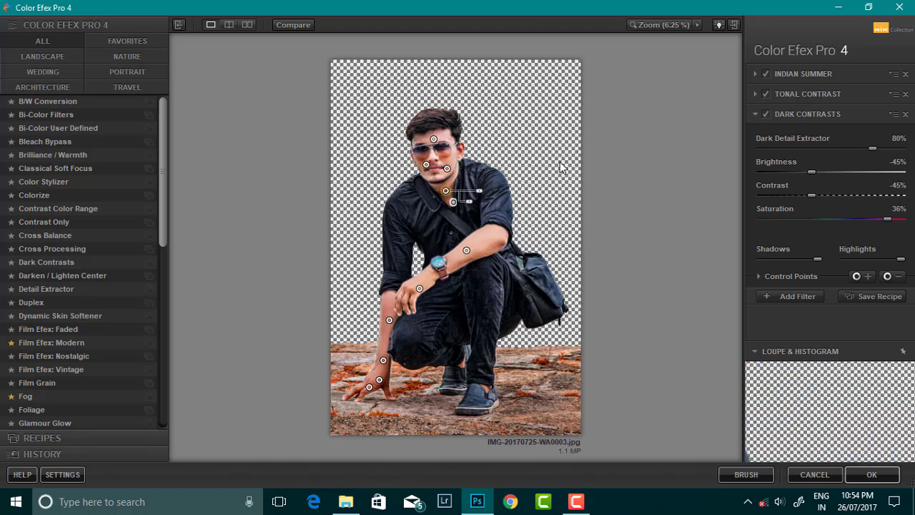
pyautogui.moveTo(829, 148); pyautogui.dragTo(822, 148)
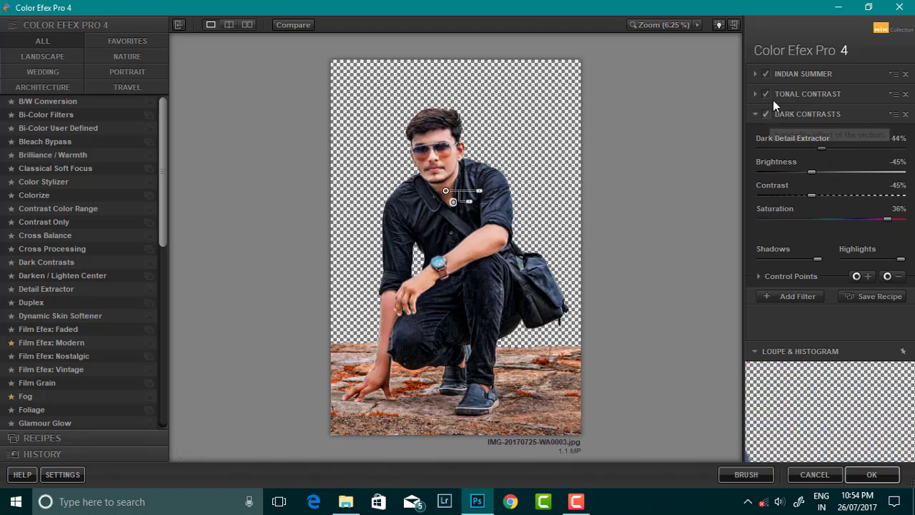
pyautogui.moveTo(821, 196); pyautogui.dragTo(830, 171)
pyautogui.click(766, 114)
pyautogui.click(766, 114)
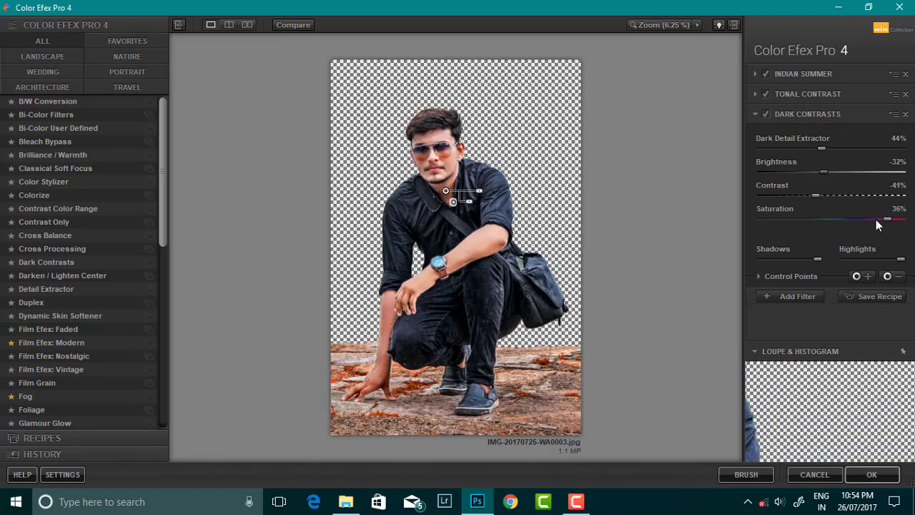
pyautogui.click(872, 474)
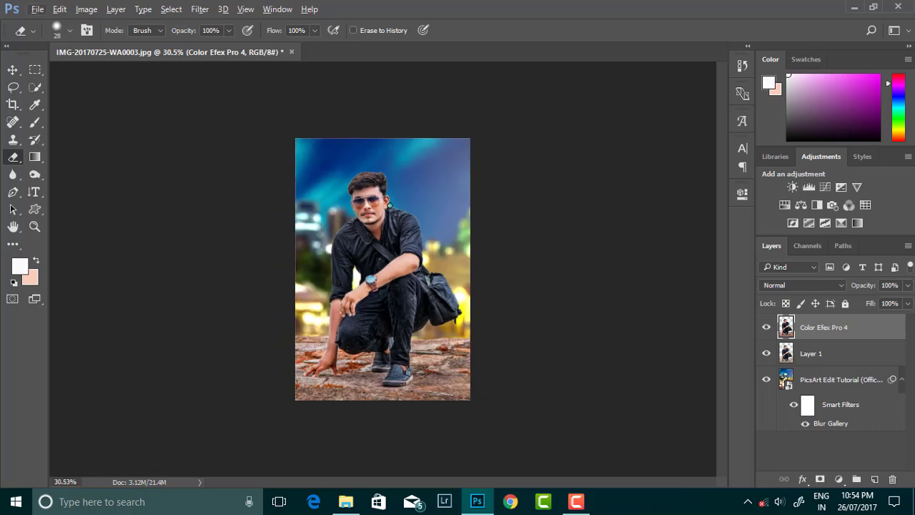
# Reduce the Color Efex Pro 4 graded layer's opacity
pyautogui.scroll(2, 389, 206)
pyautogui.scroll(-1, 413, 209)
pyautogui.moveTo(907, 285)
pyautogui.mouseDown()
pyautogui.moveTo(893, 304)
pyautogui.moveTo(879, 304)
pyautogui.mouseUp()
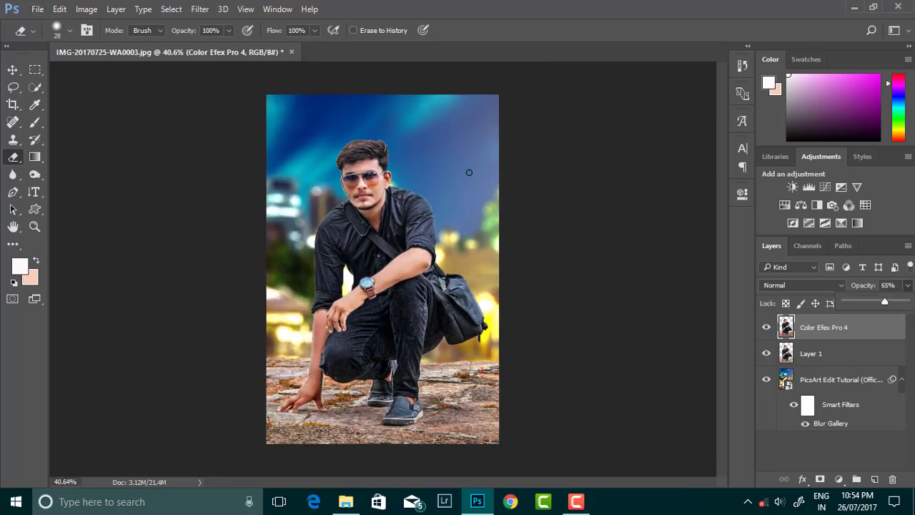
pyautogui.scroll(4, 469, 172)
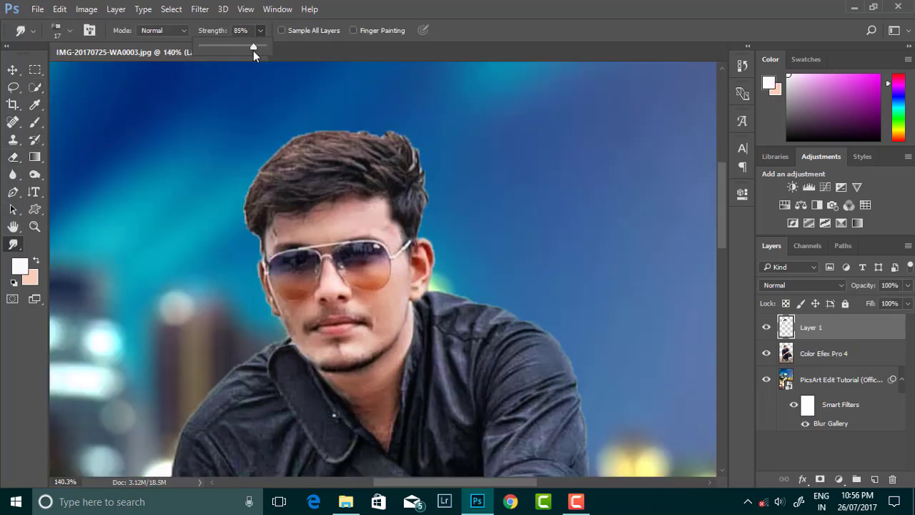
pyautogui.scroll(1, 407, 179)
# Smudge the top and left-temple hair edges into pointed, wispy strands
pyautogui.moveTo(400, 172)
pyautogui.mouseDown()
pyautogui.moveTo(375, 125)
pyautogui.moveTo(346, 118)
pyautogui.mouseUp()
pyautogui.moveTo(383, 158); pyautogui.dragTo(322, 119)
pyautogui.moveTo(379, 182)
pyautogui.mouseDown()
pyautogui.moveTo(331, 125)
pyautogui.moveTo(314, 132)
pyautogui.moveTo(339, 164)
pyautogui.mouseUp()
pyautogui.moveTo(237, 203); pyautogui.dragTo(236, 255)
pyautogui.moveTo(307, 154)
pyautogui.mouseDown()
pyautogui.moveTo(271, 161)
pyautogui.moveTo(316, 188)
pyautogui.moveTo(261, 176)
pyautogui.mouseUp()
pyautogui.moveTo(302, 198)
pyautogui.mouseDown()
pyautogui.moveTo(240, 190)
pyautogui.moveTo(281, 208)
pyautogui.moveTo(236, 202)
pyautogui.moveTo(255, 233)
pyautogui.mouseUp()
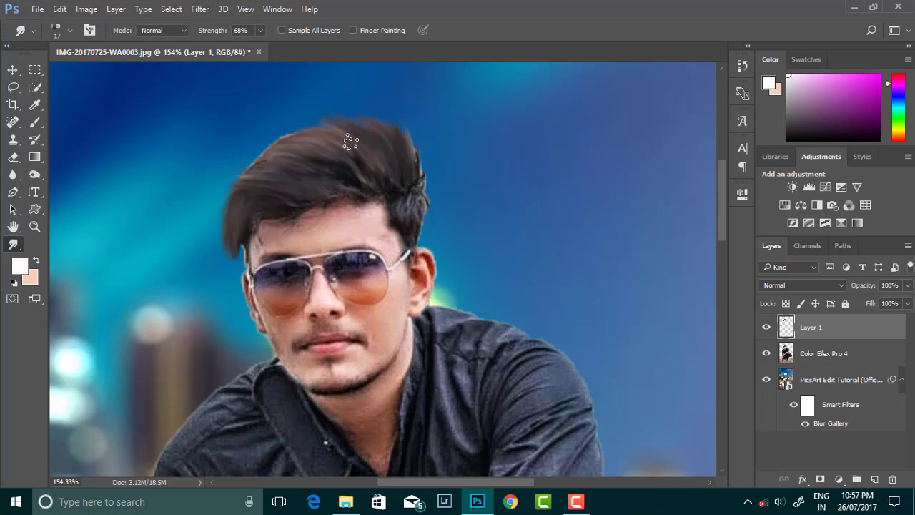
pyautogui.moveTo(244, 152)
pyautogui.mouseDown()
pyautogui.moveTo(269, 167)
pyautogui.moveTo(215, 247)
pyautogui.mouseUp()
pyautogui.moveTo(278, 203); pyautogui.dragTo(246, 257)
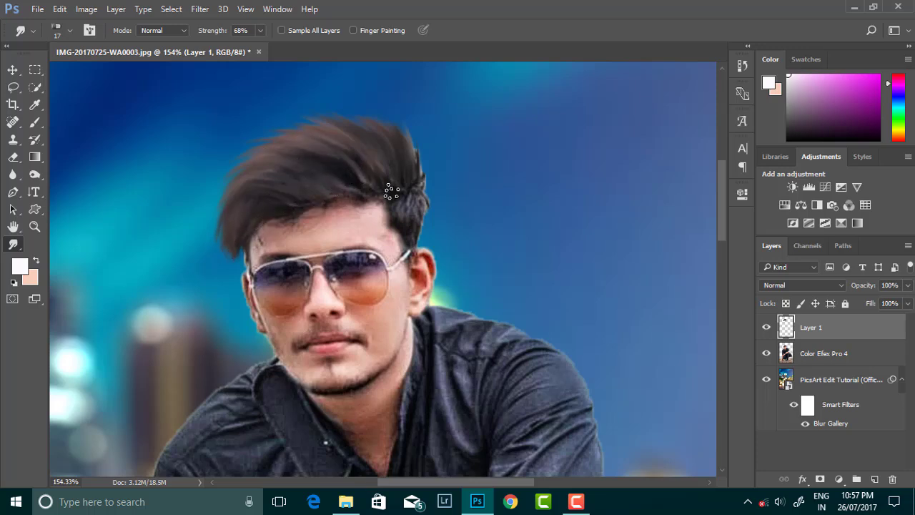
# Smudge the right edge, middle and top of the hair, smearing the edge into the blue sky
pyautogui.moveTo(425, 143); pyautogui.dragTo(417, 148)
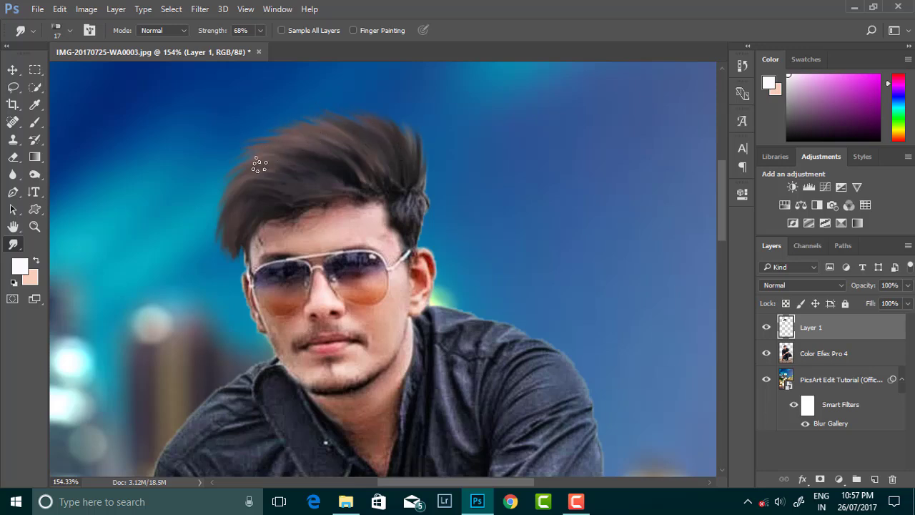
pyautogui.moveTo(232, 215)
pyautogui.mouseDown()
pyautogui.moveTo(236, 265)
pyautogui.moveTo(280, 229)
pyautogui.mouseUp()
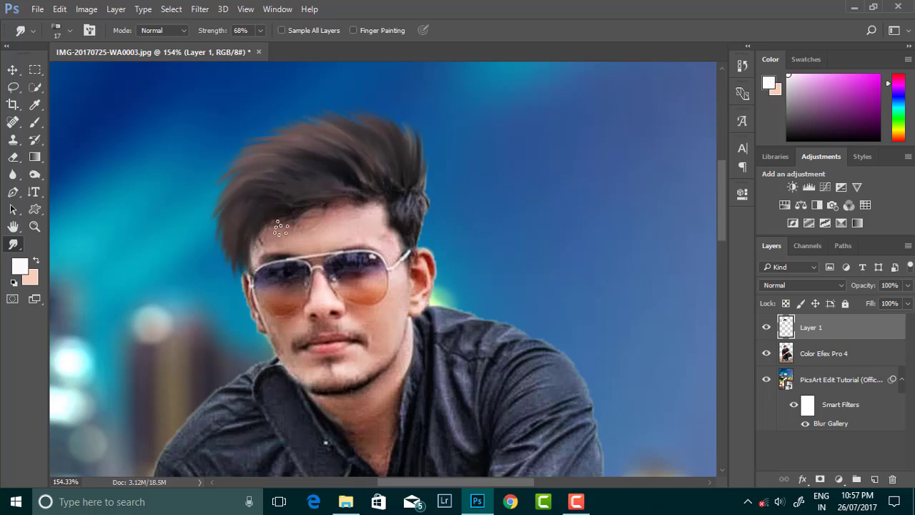
pyautogui.moveTo(365, 191); pyautogui.dragTo(328, 150)
pyautogui.moveTo(410, 224)
pyautogui.mouseDown()
pyautogui.moveTo(419, 205)
pyautogui.moveTo(384, 238)
pyautogui.mouseUp()
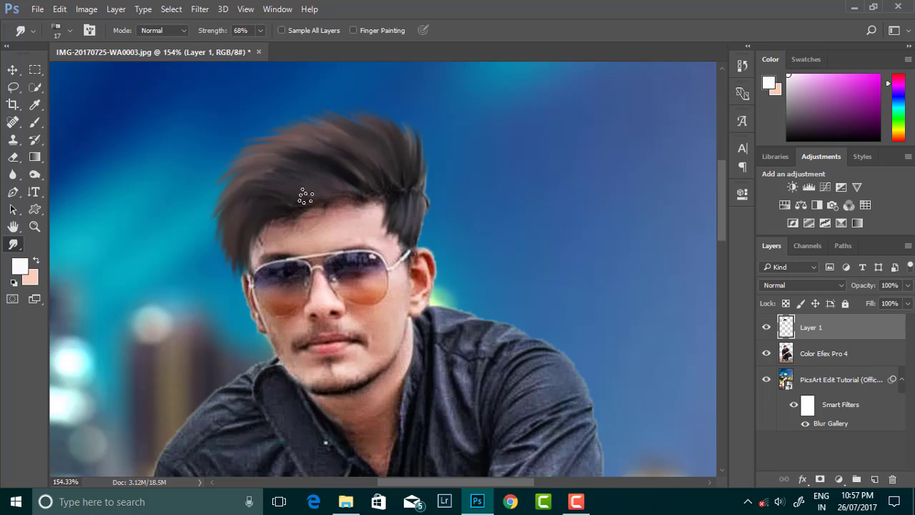
pyautogui.moveTo(349, 172)
pyautogui.mouseDown()
pyautogui.moveTo(317, 148)
pyautogui.moveTo(290, 155)
pyautogui.moveTo(288, 178)
pyautogui.moveTo(263, 179)
pyautogui.mouseUp()
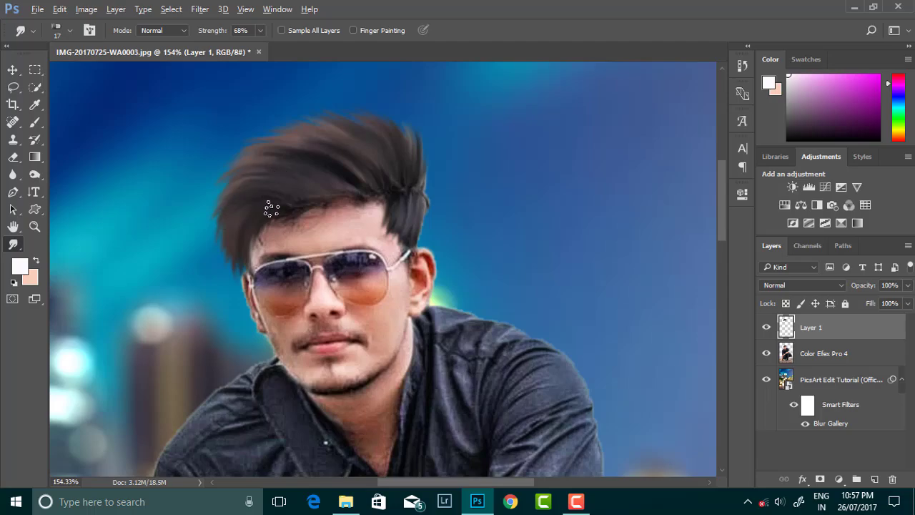
pyautogui.scroll(-5, 271, 209)
pyautogui.scroll(5, 340, 167)
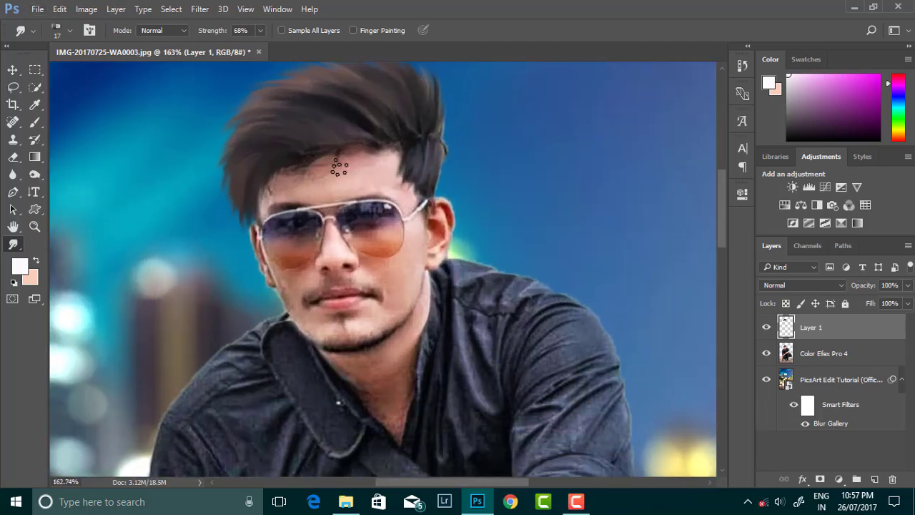
pyautogui.scroll(1, 342, 170)
pyautogui.scroll(1, 444, 142)
pyautogui.scroll(1, 429, 153)
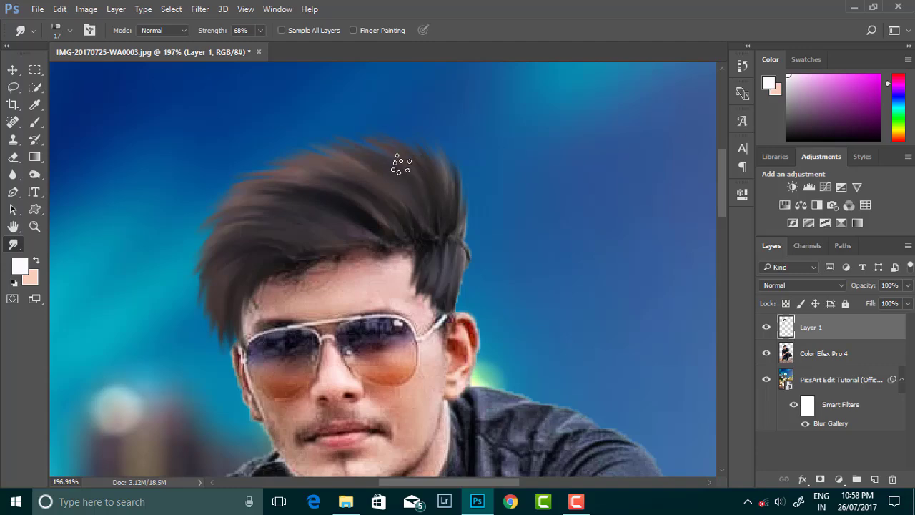
pyautogui.moveTo(347, 143); pyautogui.dragTo(348, 169)
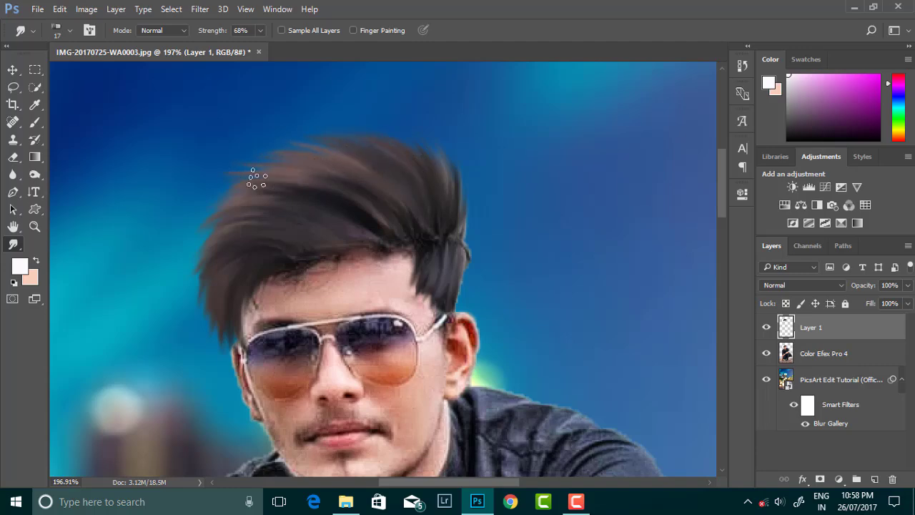
# Switch the Smudge tool to a soft 53 px brush
pyautogui.scroll(-4, 231, 200)
pyautogui.scroll(-2, 329, 121)
pyautogui.scroll(4, 329, 116)
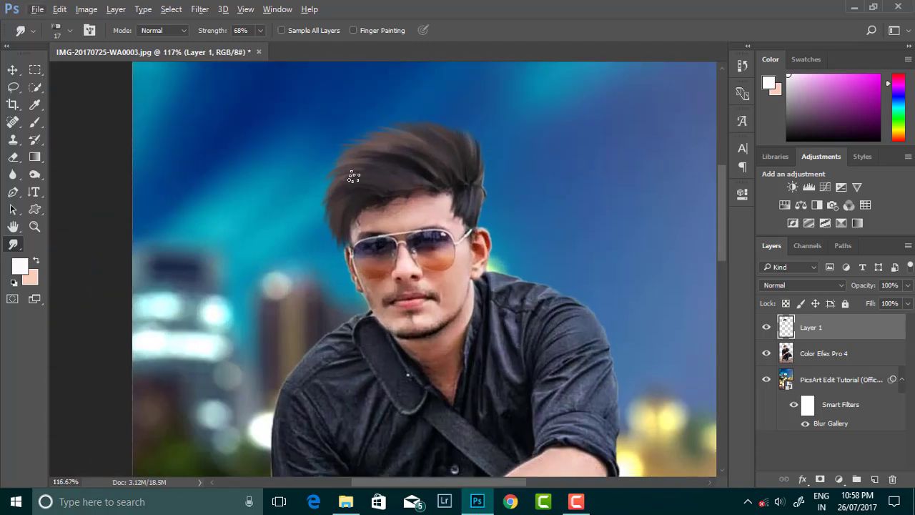
pyautogui.scroll(-1, 336, 265)
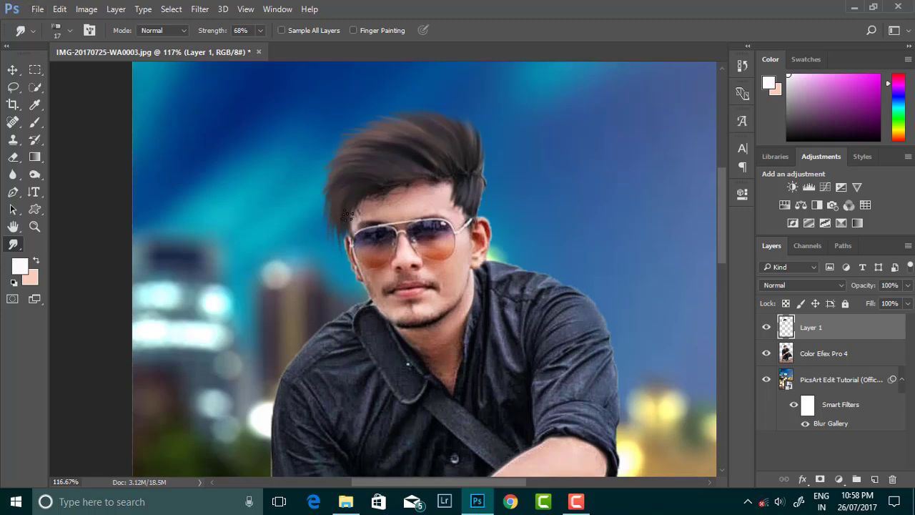
pyautogui.scroll(-3, 348, 215)
pyautogui.scroll(2, 355, 183)
pyautogui.scroll(1, 372, 125)
pyautogui.scroll(2, 400, 151)
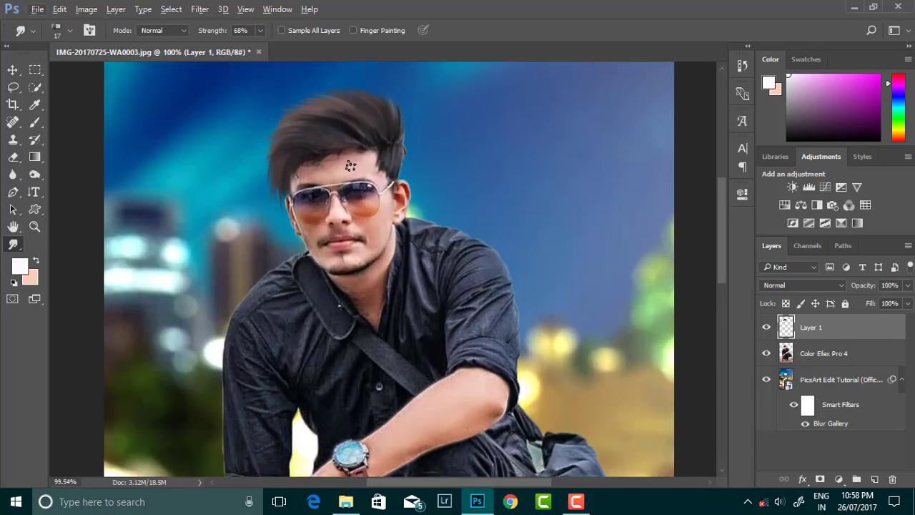
pyautogui.scroll(1, 350, 165)
pyautogui.scroll(1, 343, 150)
pyautogui.scroll(1, 344, 150)
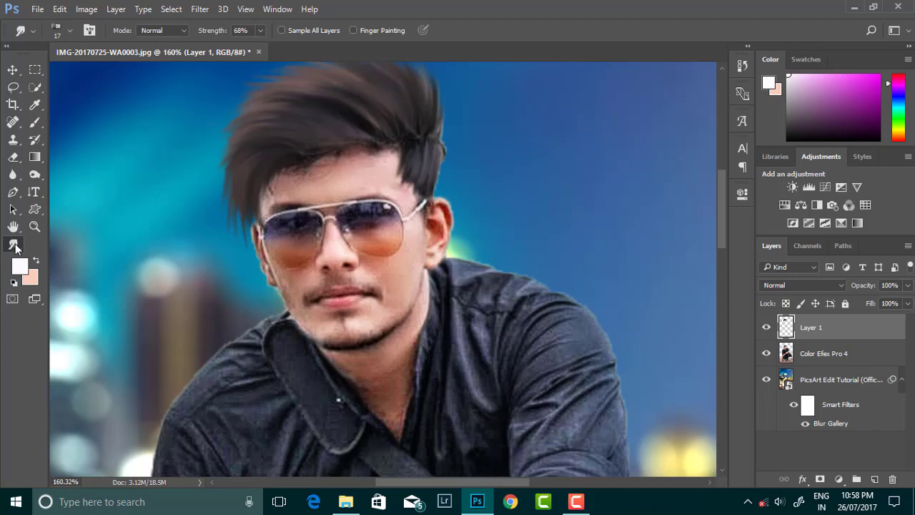
pyautogui.rightClick(428, 176)
pyautogui.click(472, 269)
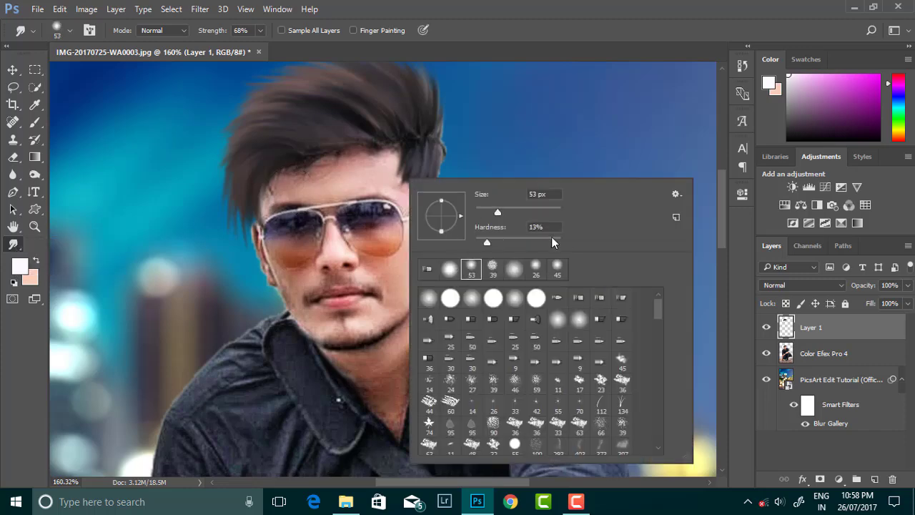
pyautogui.press('Escape')
# Toggle between the Color Efex Pro 4 layer and Layer 1 to compare the smudged hair
pyautogui.hotkey('alt', '[')
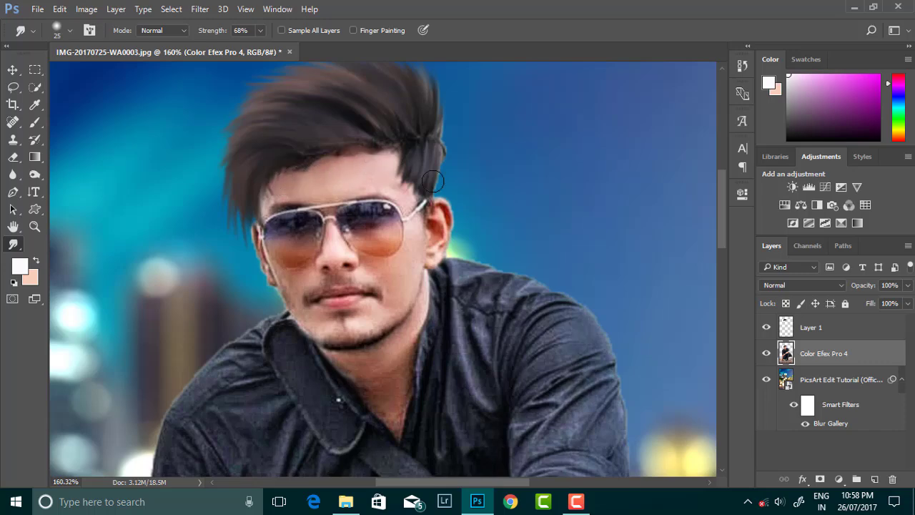
pyautogui.hotkey('alt', ']')
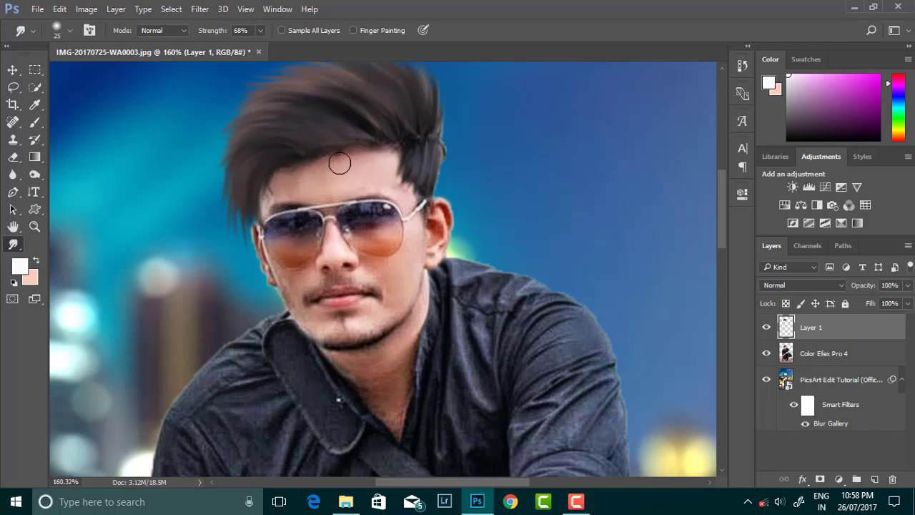
pyautogui.hotkey('alt', '[')
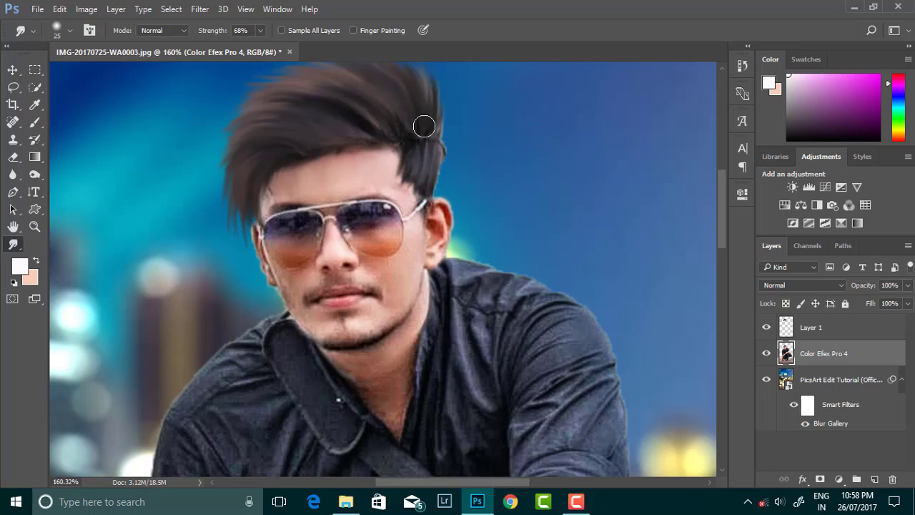
pyautogui.scroll(-5, 424, 126)
pyautogui.scroll(-3, 424, 126)
pyautogui.scroll(3, 393, 265)
# Apply a Camera Raw Filter to Layer 1 with Clarity +41, Highlights -57 and raised Whites
pyautogui.hotkey('alt', ']')
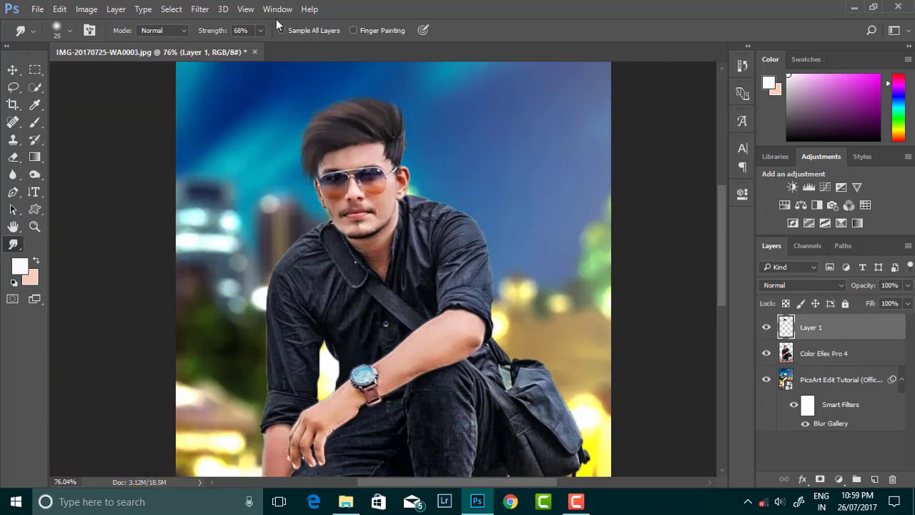
pyautogui.click(199, 9)
pyautogui.click(236, 86)
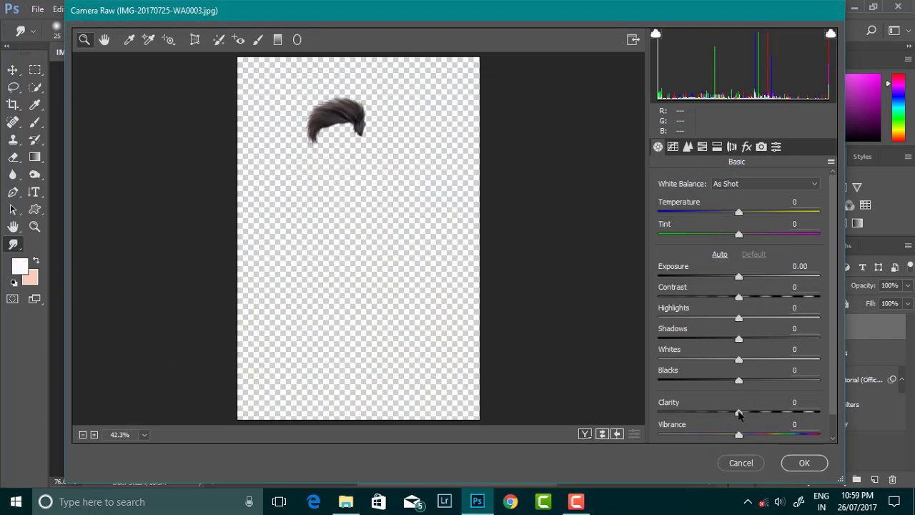
pyautogui.moveTo(739, 414); pyautogui.dragTo(773, 413)
pyautogui.moveTo(720, 319); pyautogui.dragTo(705, 319)
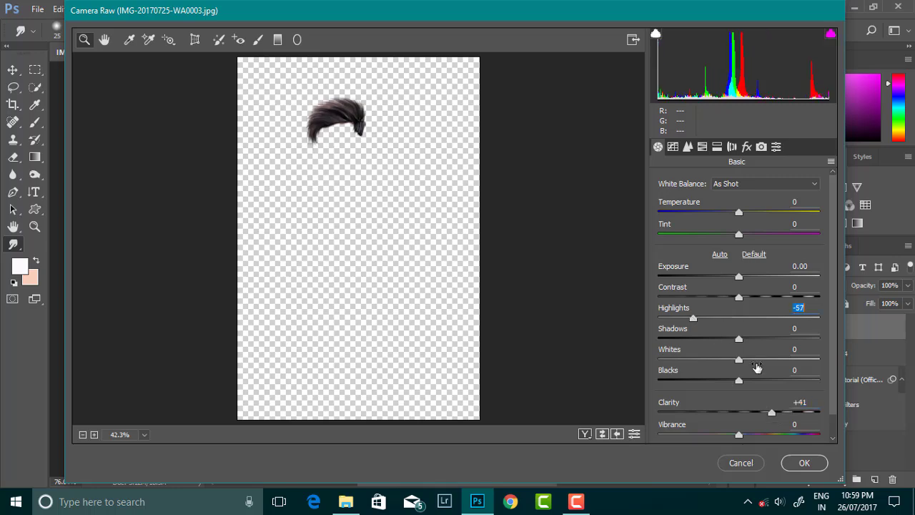
pyautogui.moveTo(739, 359); pyautogui.dragTo(787, 360)
pyautogui.click(803, 464)
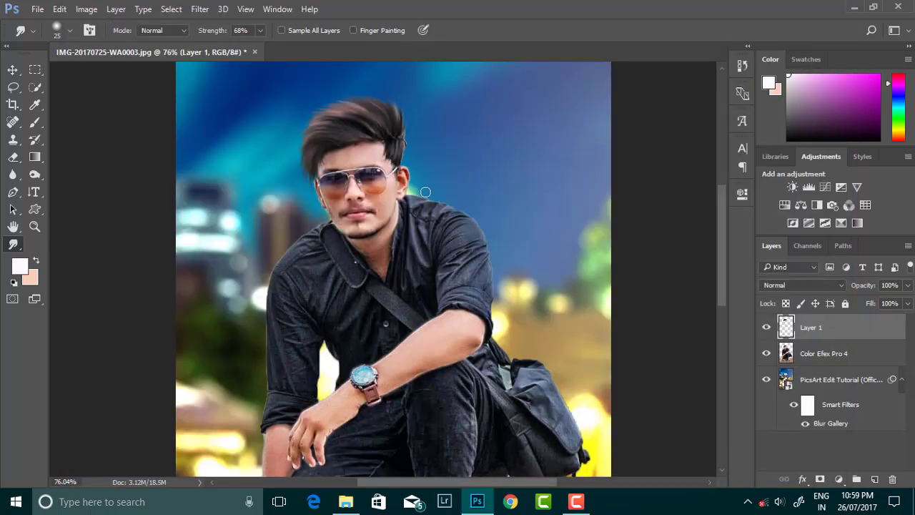
# Reopen the Camera Raw Filter on the hair layer to review the edit
pyautogui.scroll(-2, 387, 170)
pyautogui.scroll(2, 372, 157)
pyautogui.scroll(1, 378, 149)
pyautogui.scroll(-2, 379, 149)
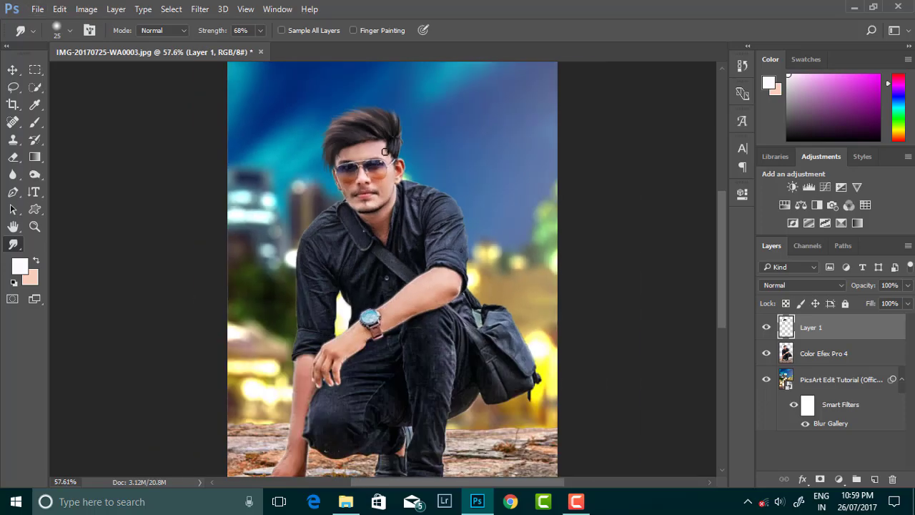
pyautogui.click(200, 8)
pyautogui.click(333, 138)
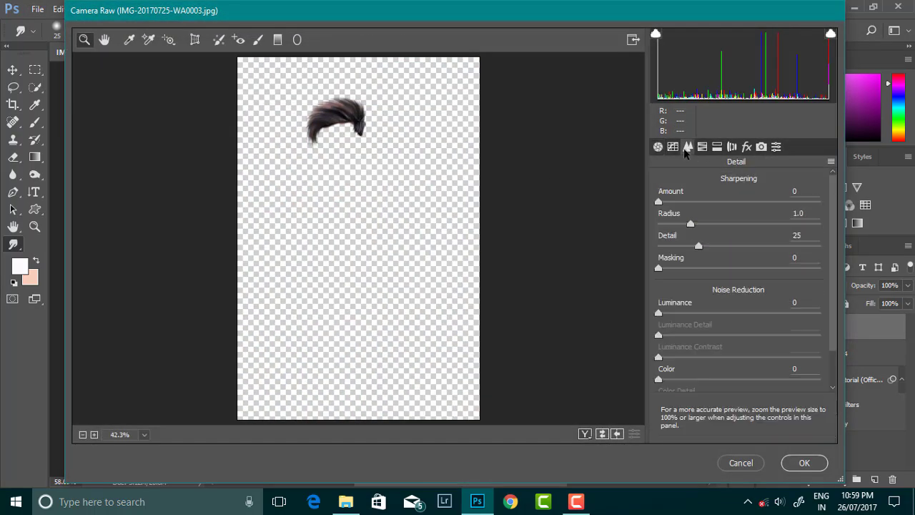
pyautogui.scroll(-2, 377, 134)
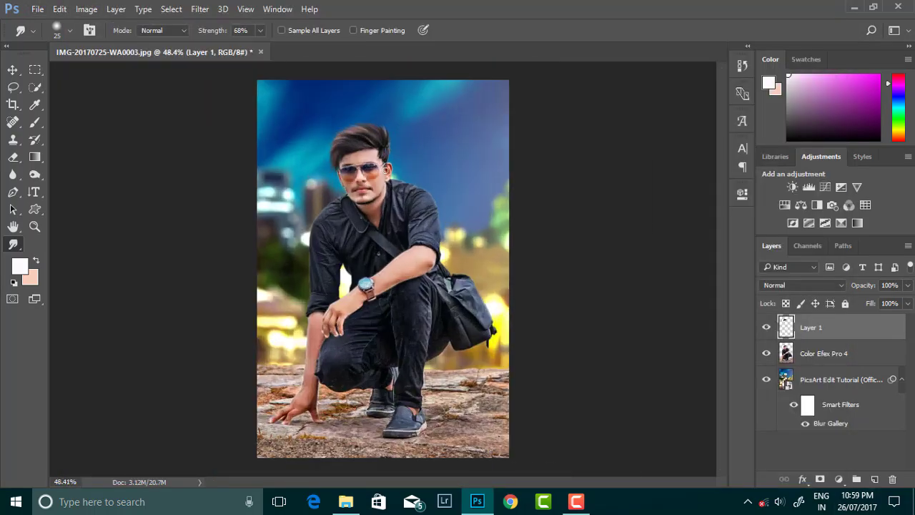
pyautogui.scroll(1, 376, 134)
pyautogui.scroll(-1, 376, 135)
# Give the PicsArt background smart object a Camera Raw Filter with Clarity +53 and Luminance noise reduction 40
pyautogui.click(836, 389)
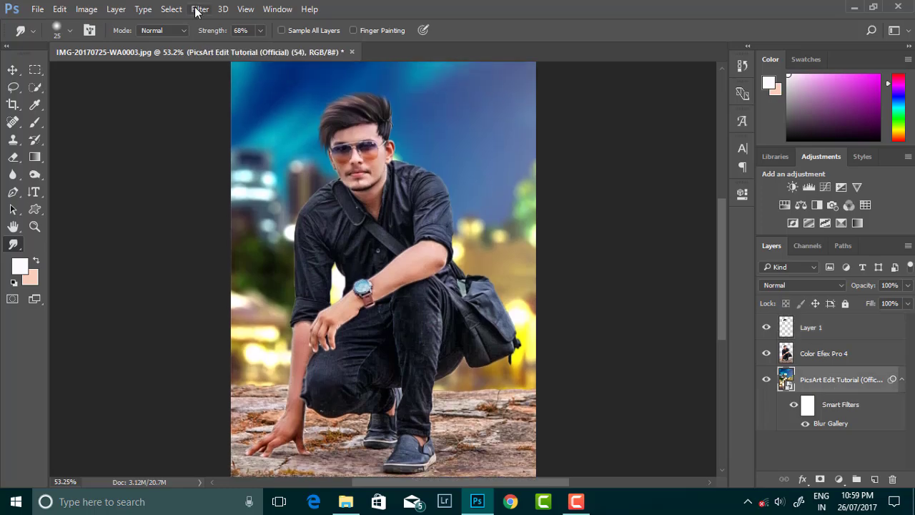
pyautogui.click(199, 9)
pyautogui.click(229, 86)
pyautogui.moveTo(761, 412)
pyautogui.mouseDown()
pyautogui.moveTo(799, 413)
pyautogui.moveTo(782, 413)
pyautogui.mouseUp()
pyautogui.click(688, 146)
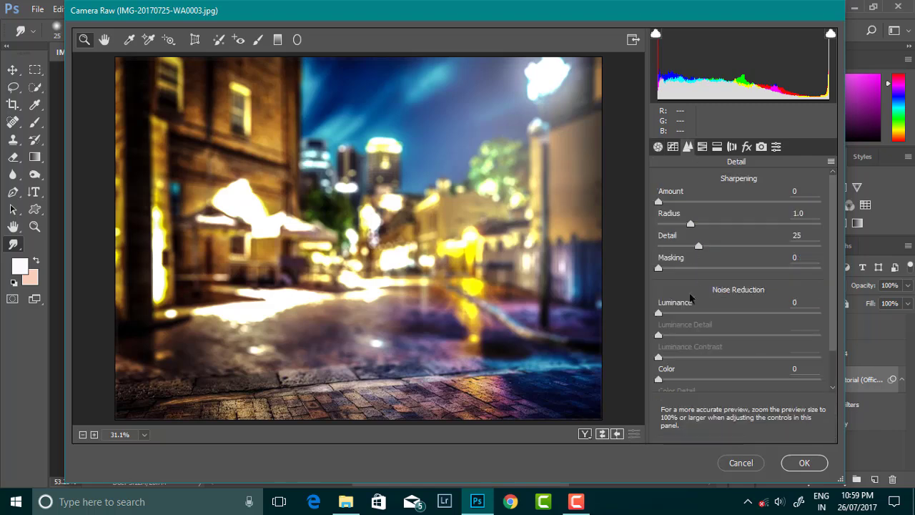
pyautogui.moveTo(659, 313); pyautogui.dragTo(722, 313)
pyautogui.click(804, 462)
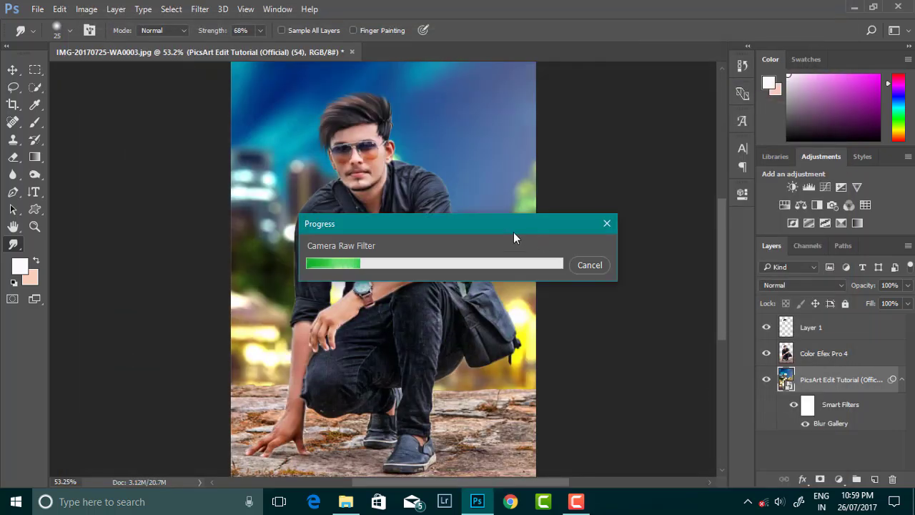
# Select the Color Efex Pro 4 layer and dismiss the PicsArt layer's options menu without merging
pyautogui.scroll(2, 388, 173)
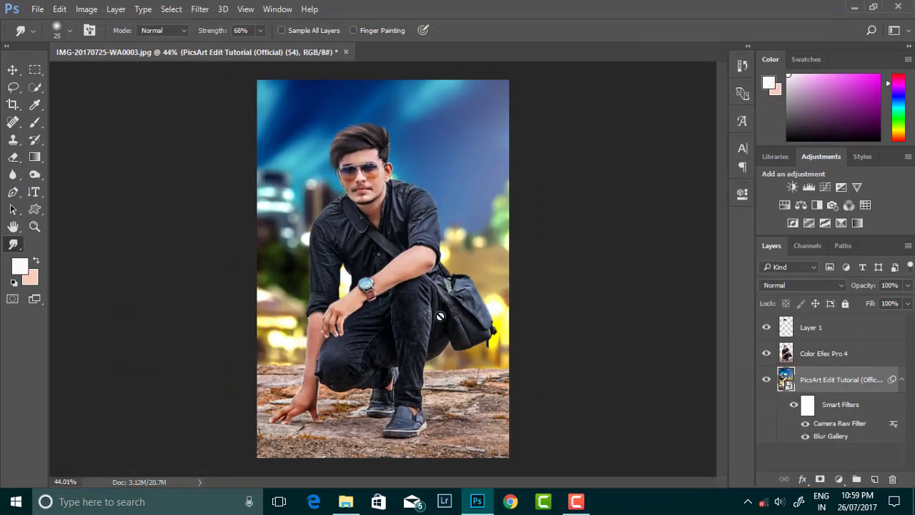
pyautogui.click(814, 355)
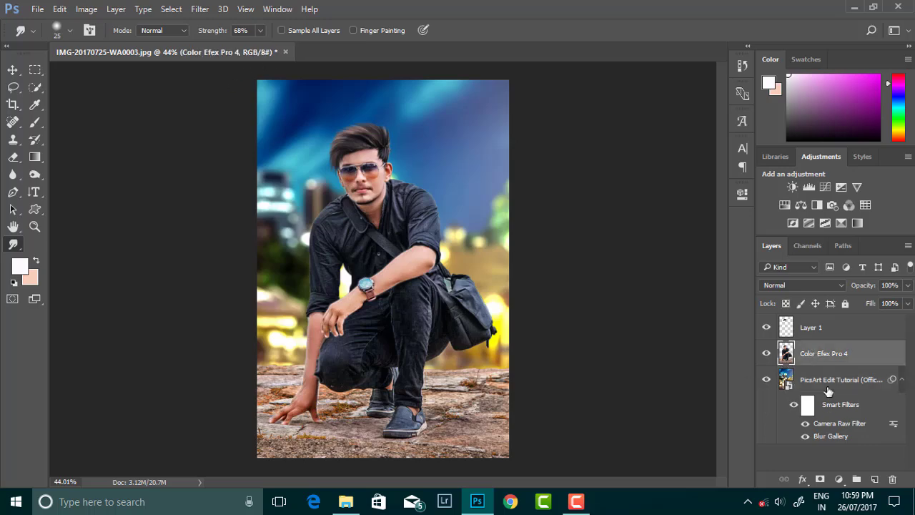
pyautogui.rightClick(824, 379)
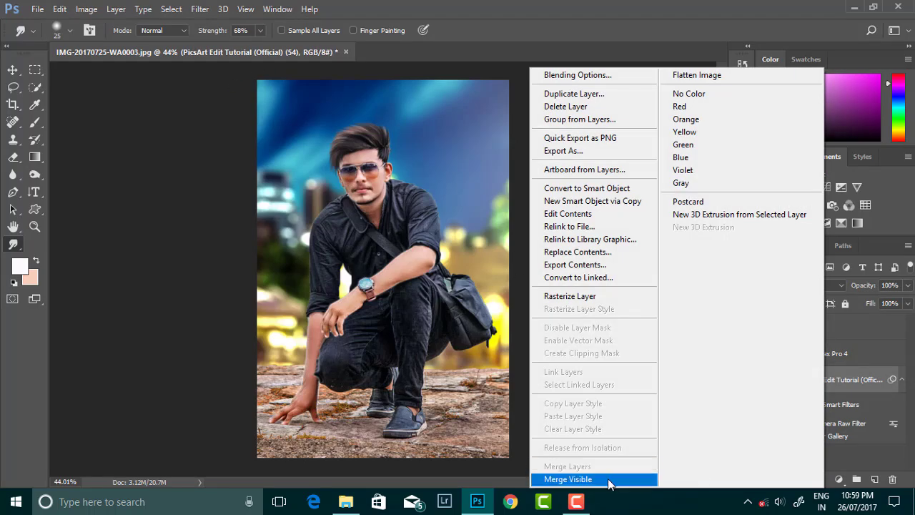
pyautogui.click(824, 376)
pyautogui.click(200, 9)
pyautogui.moveTo(225, 302)
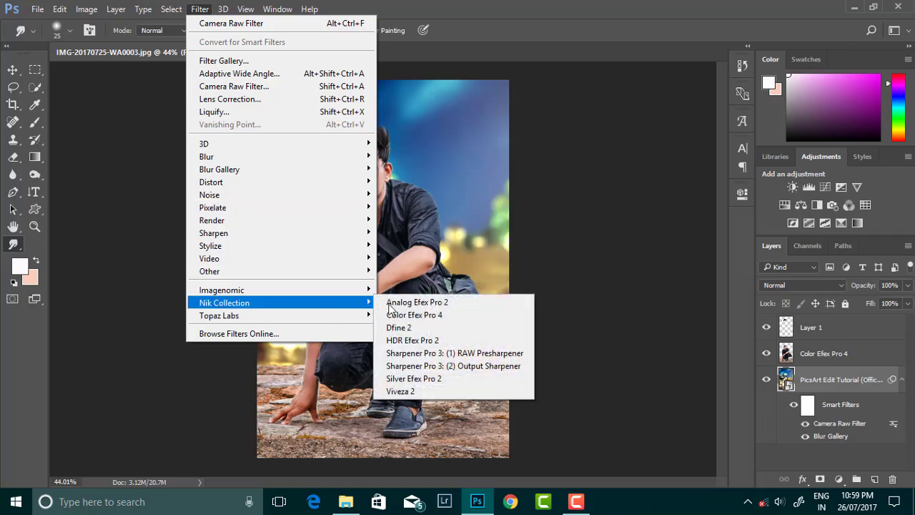
# Grade the backdrop with Indian Summer at 59% foliage enhancement plus Dark Contrasts with boosted saturation
pyautogui.click(379, 317)
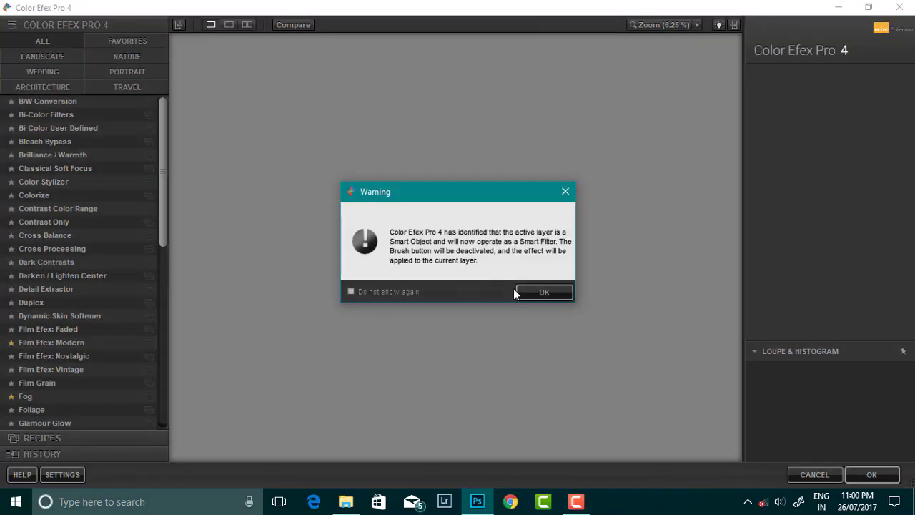
pyautogui.click(542, 291)
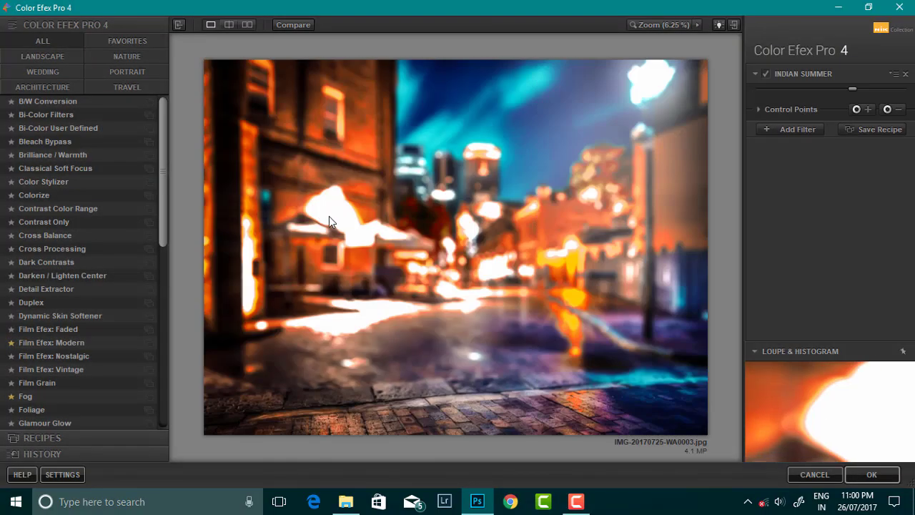
pyautogui.moveTo(852, 134); pyautogui.dragTo(843, 134)
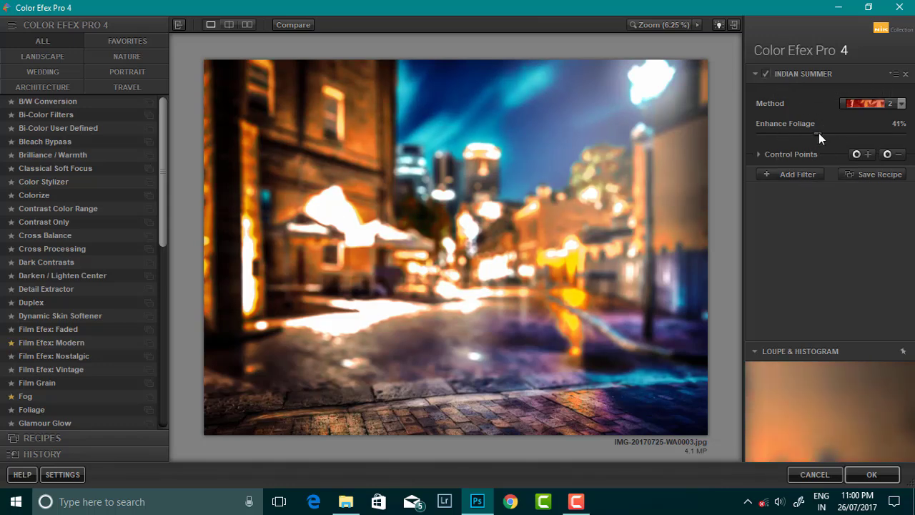
pyautogui.click(793, 174)
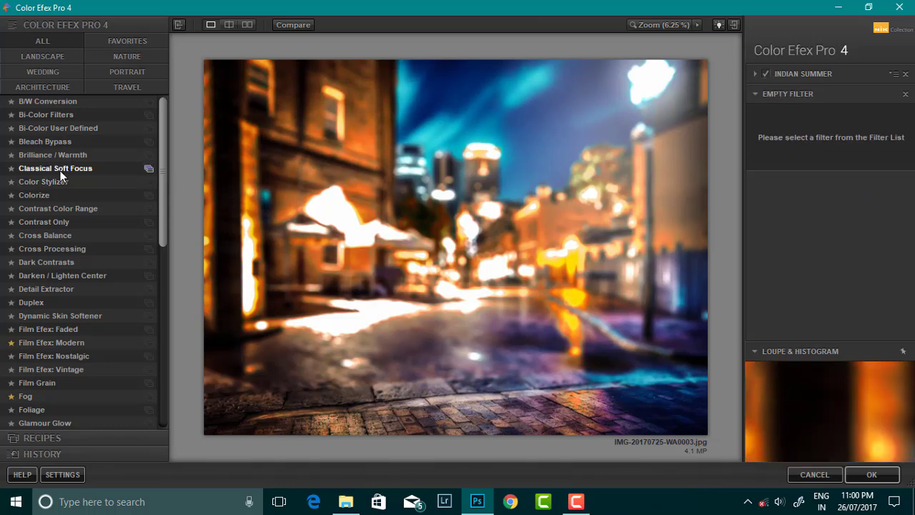
pyautogui.click(44, 261)
pyautogui.click(879, 198)
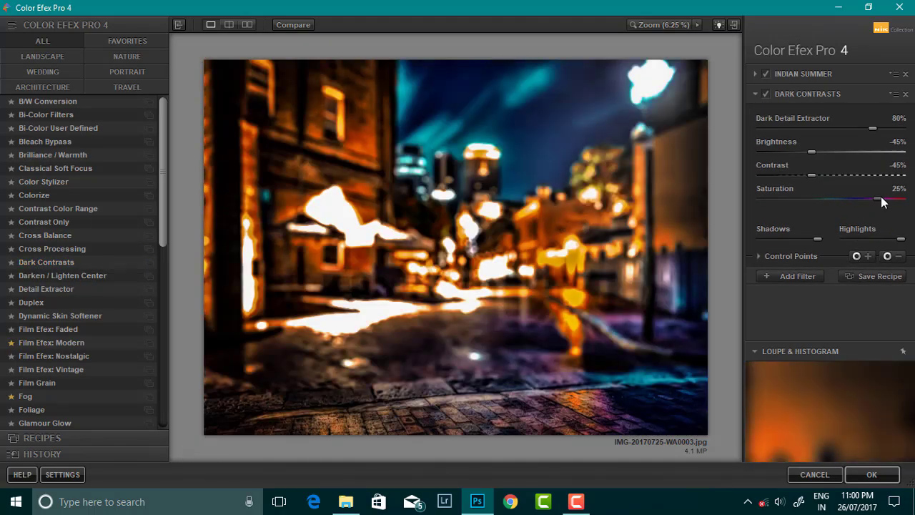
pyautogui.click(820, 128)
pyautogui.click(874, 474)
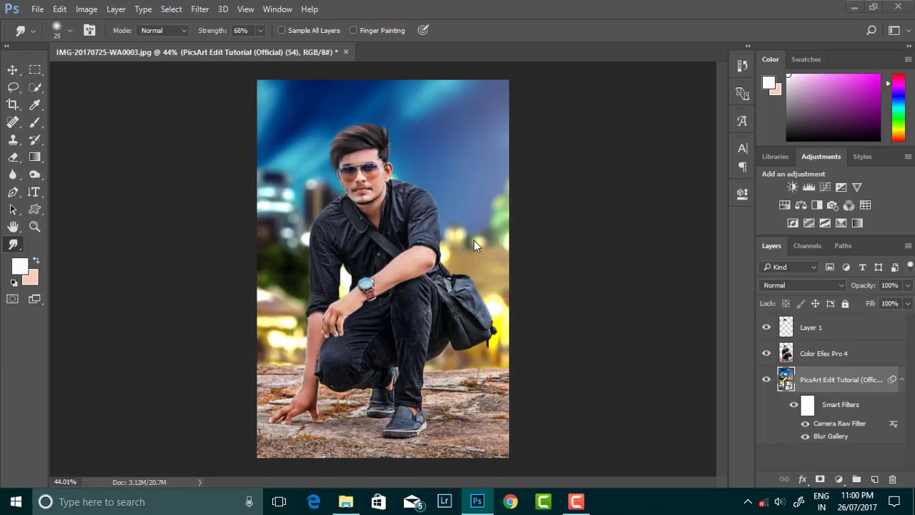
# Add a Levels adjustment to the backdrop, brightening the midtones to about 1.20
pyautogui.scroll(-2, 372, 186)
pyautogui.scroll(3, 372, 185)
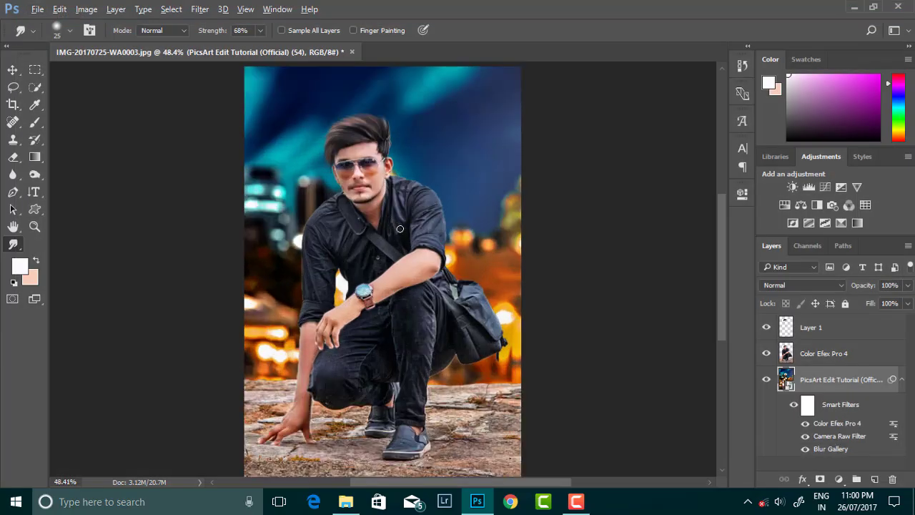
pyautogui.scroll(-3, 372, 186)
pyautogui.scroll(1, 372, 186)
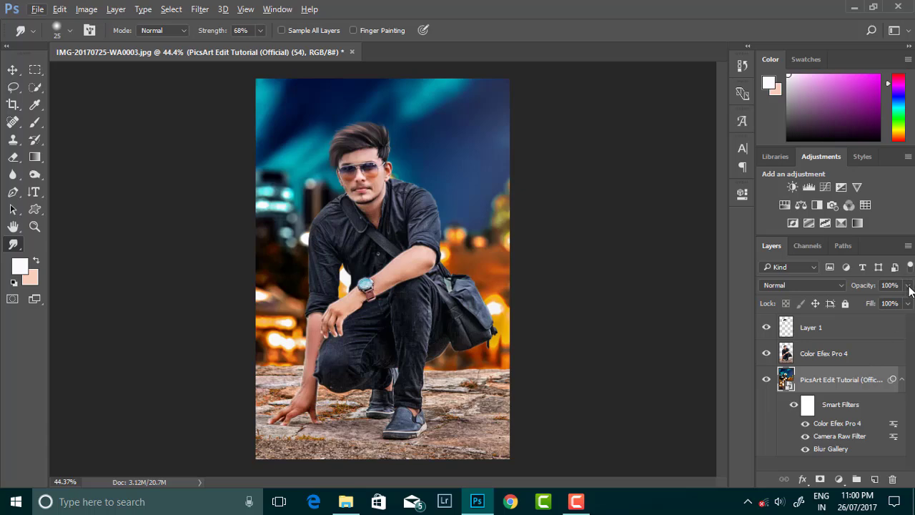
pyautogui.click(908, 285)
pyautogui.hotkey('ctrl', '-')
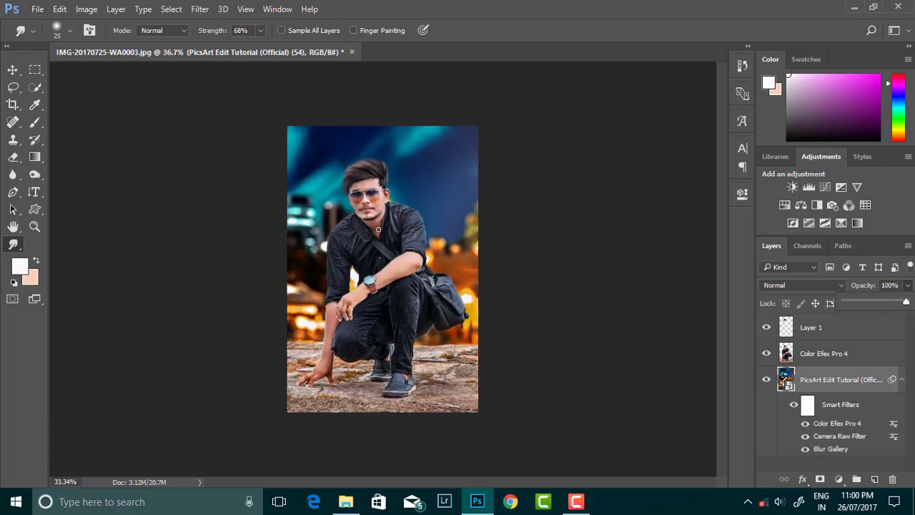
pyautogui.click(86, 8)
pyautogui.click(247, 55)
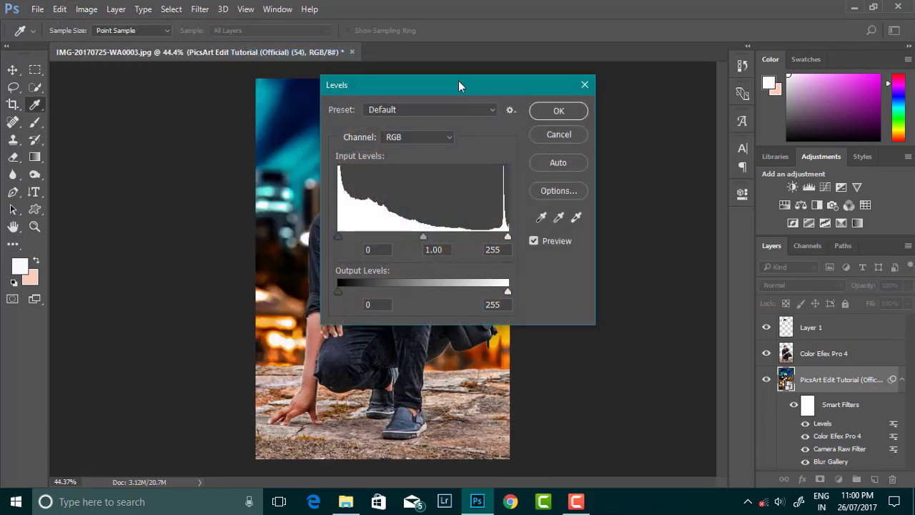
pyautogui.moveTo(458, 85); pyautogui.dragTo(803, 129)
pyautogui.moveTo(769, 283); pyautogui.dragTo(758, 282)
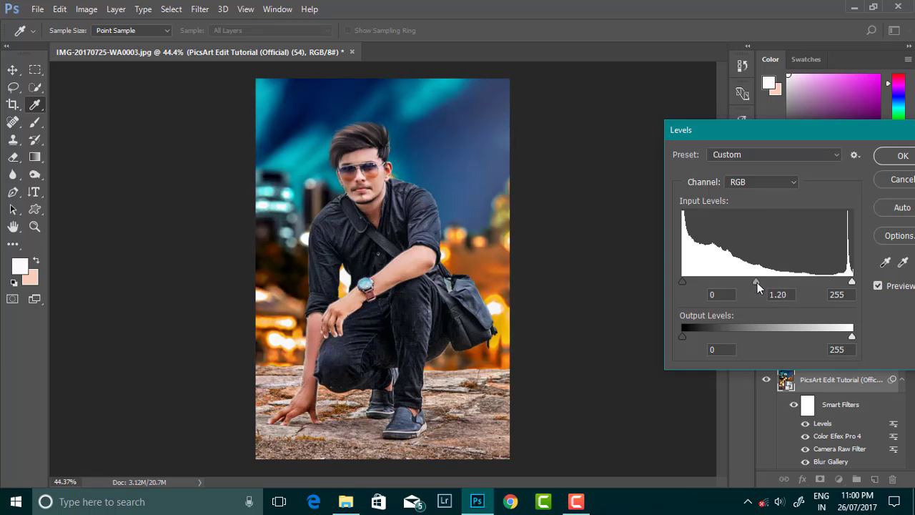
pyautogui.click(902, 155)
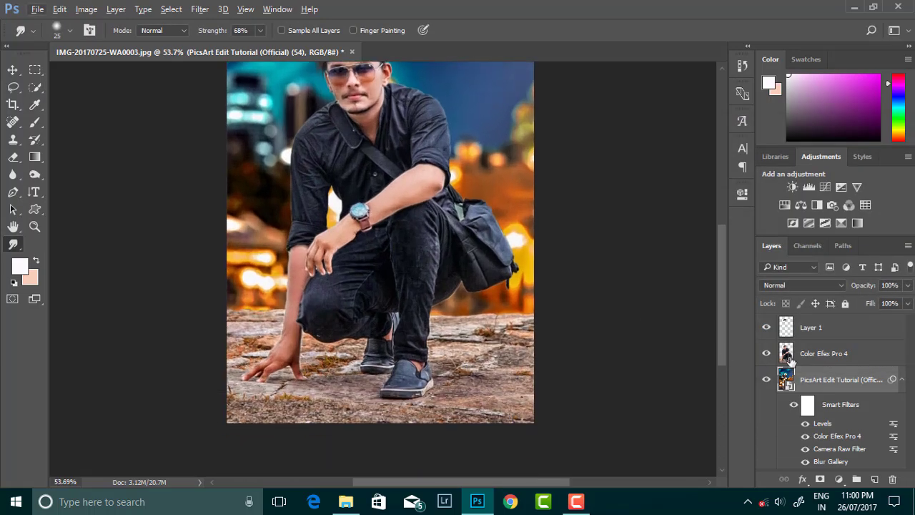
# Deepen the Color Efex Pro 4 layer's shadows with a Levels black input of 14
pyautogui.click(790, 361)
pyautogui.click(200, 9)
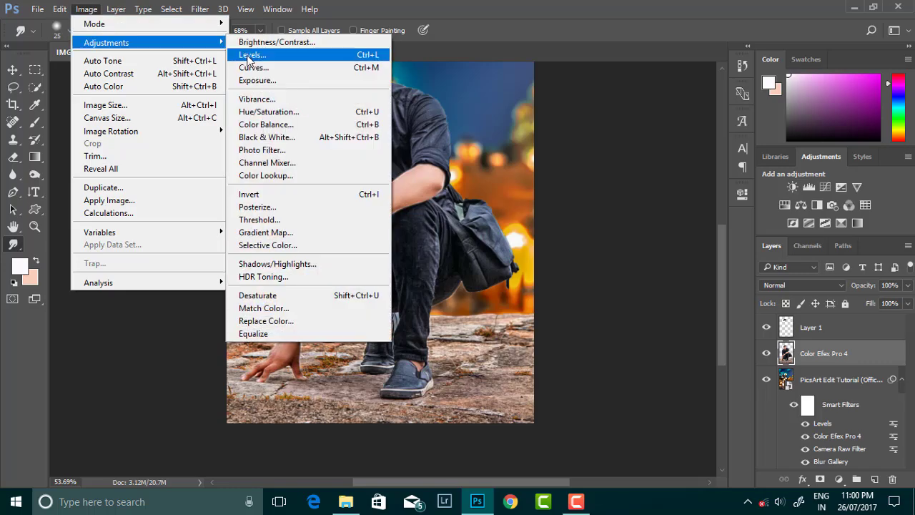
pyautogui.click(248, 58)
pyautogui.moveTo(611, 302); pyautogui.dragTo(620, 302)
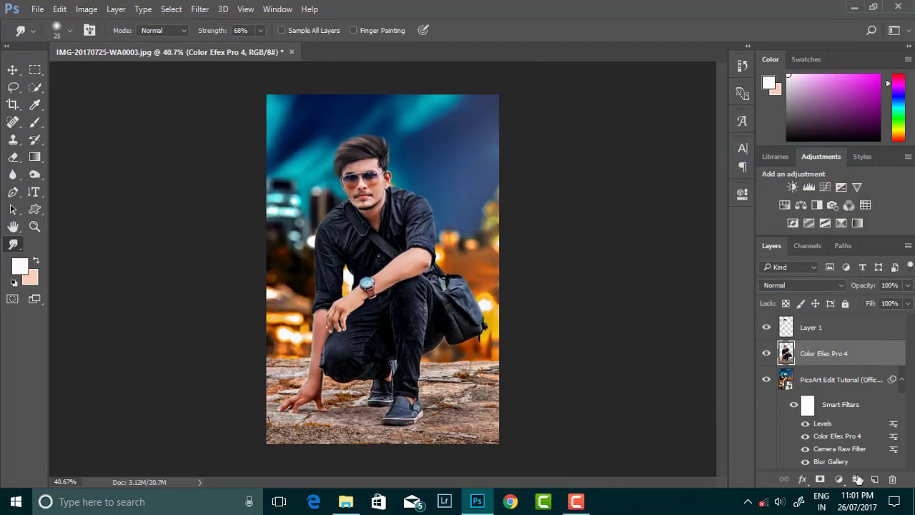
# Merge all visible layers into a single layer
pyautogui.rightClick(849, 381)
pyautogui.click(592, 480)
pyautogui.scroll(2, 376, 225)
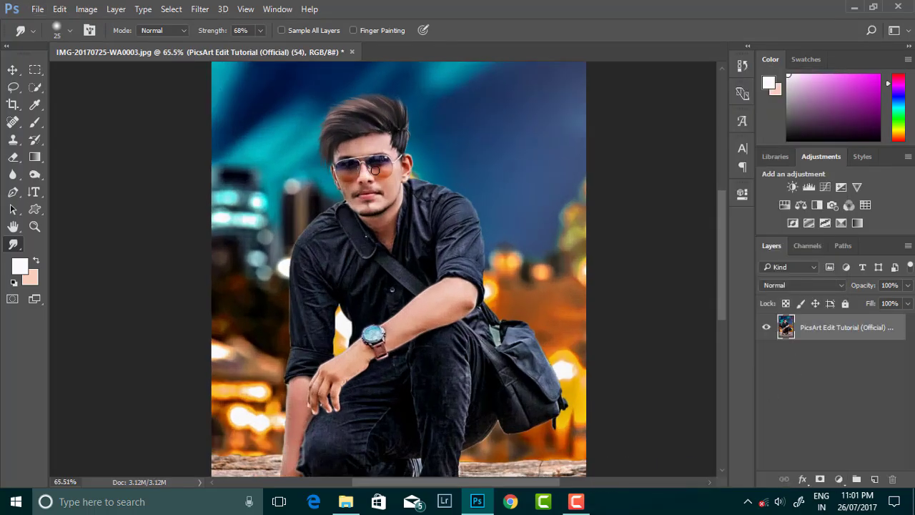
pyautogui.scroll(2, 375, 226)
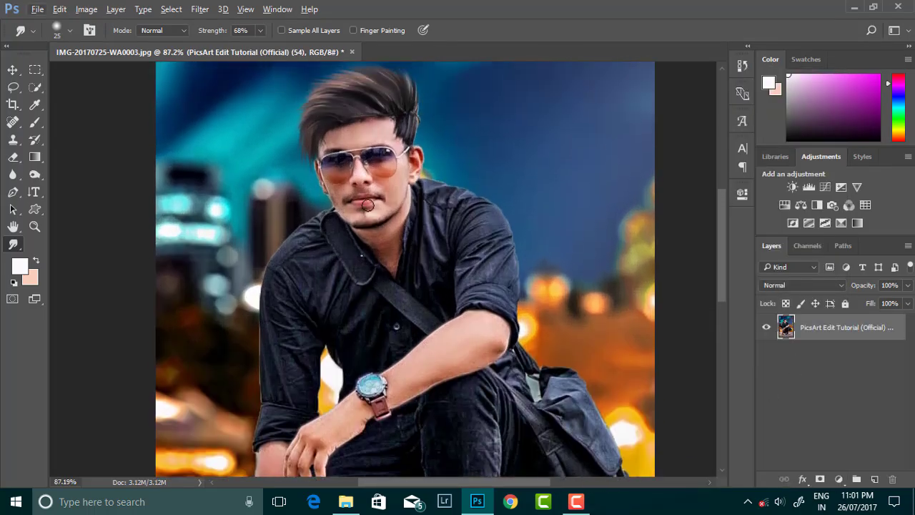
# In the Camera Raw Filter, raise Shadows and Clarity
pyautogui.click(200, 9)
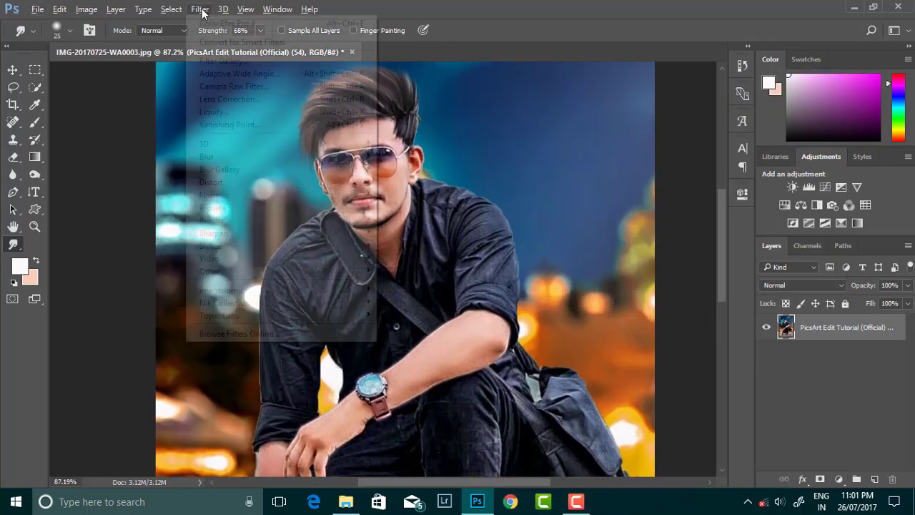
pyautogui.click(233, 87)
pyautogui.moveTo(740, 339); pyautogui.dragTo(764, 343)
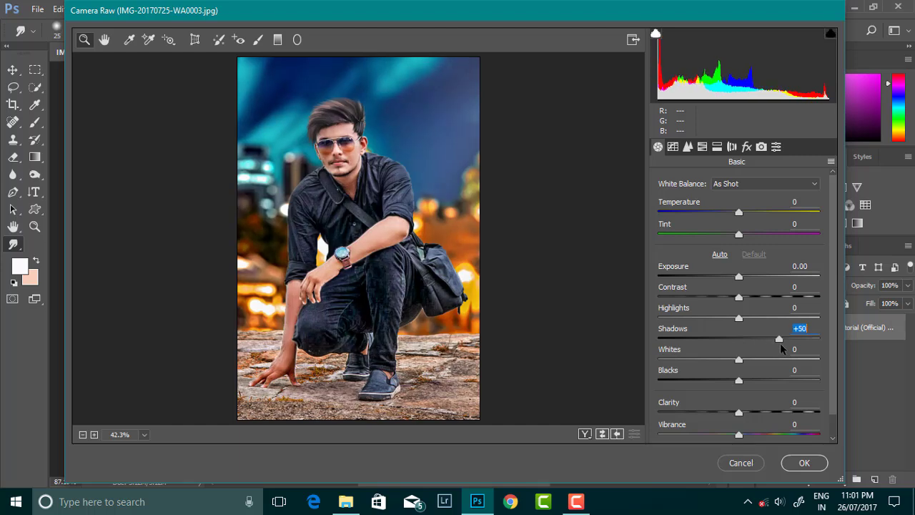
pyautogui.moveTo(740, 413)
pyautogui.mouseDown()
pyautogui.moveTo(769, 413)
pyautogui.moveTo(760, 439)
pyautogui.moveTo(708, 438)
pyautogui.moveTo(750, 437)
pyautogui.moveTo(739, 434)
pyautogui.mouseUp()
# In HSL, brighten orange and red luminance and set Blues saturation to -100
pyautogui.click(703, 147)
pyautogui.click(759, 203)
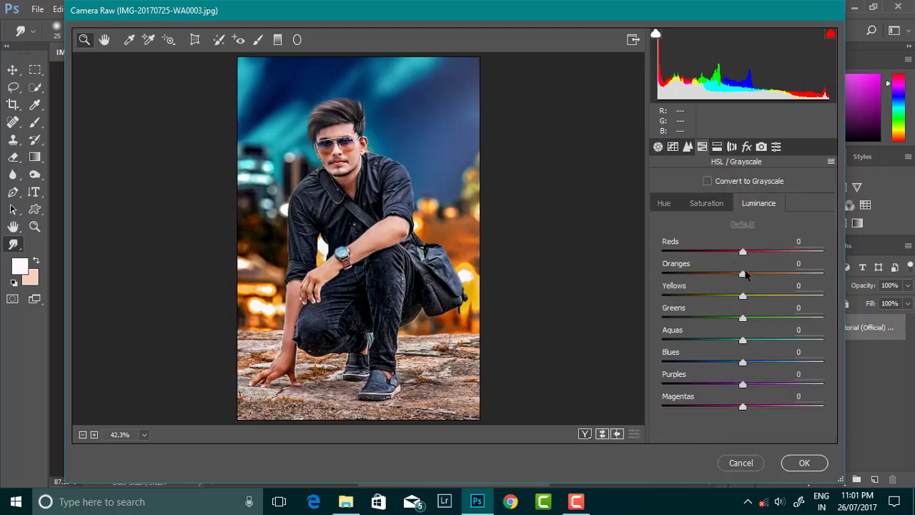
pyautogui.moveTo(743, 274); pyautogui.dragTo(765, 275)
pyautogui.click(707, 203)
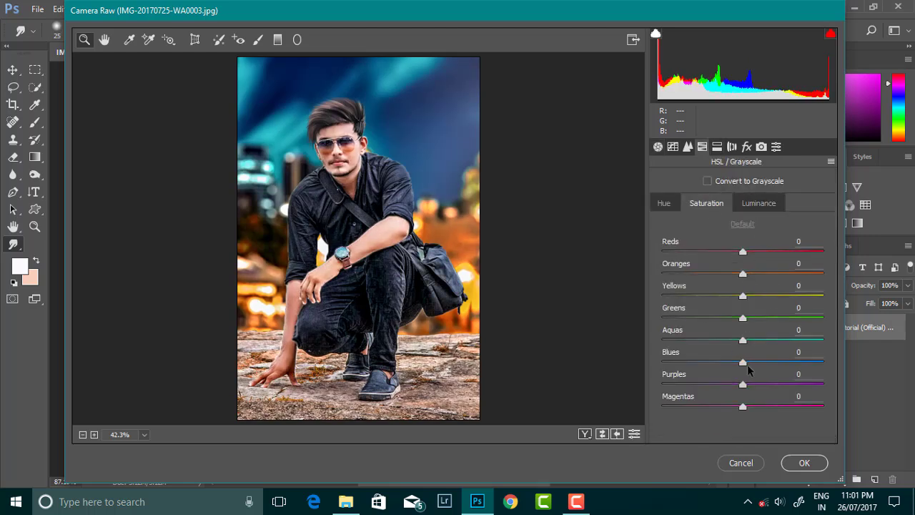
pyautogui.moveTo(743, 362)
pyautogui.mouseDown()
pyautogui.moveTo(677, 370)
pyautogui.moveTo(644, 362)
pyautogui.mouseUp()
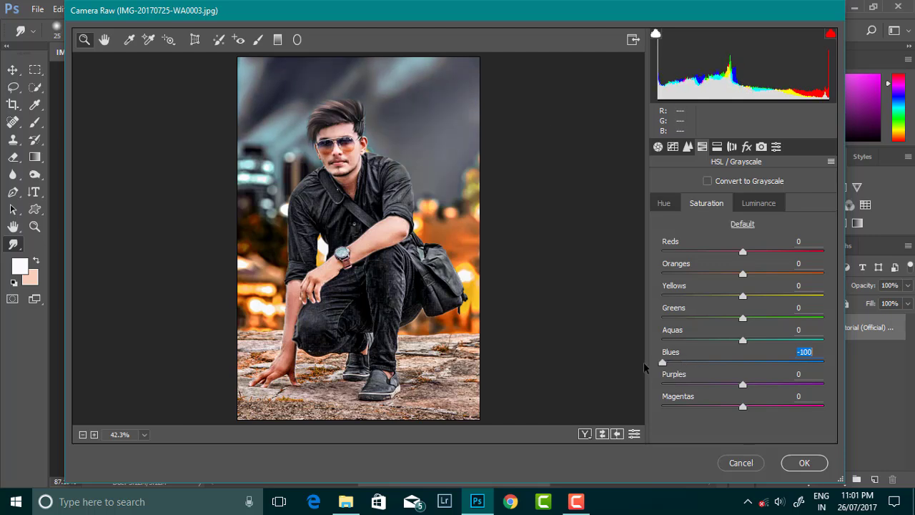
pyautogui.click(759, 203)
pyautogui.moveTo(744, 251)
pyautogui.mouseDown()
pyautogui.moveTo(776, 255)
pyautogui.moveTo(766, 262)
pyautogui.mouseUp()
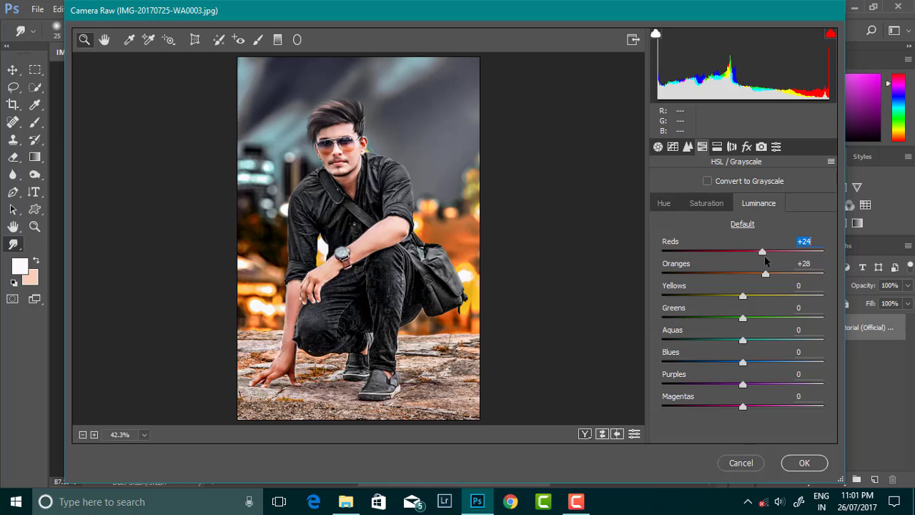
pyautogui.click(712, 209)
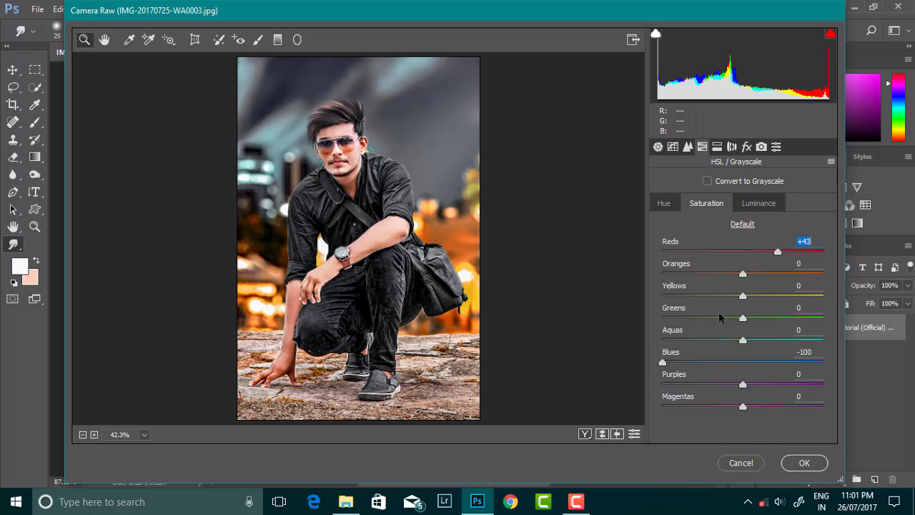
# Set sharpening amount to 43 and enlarge the preview to judge it
pyautogui.click(688, 147)
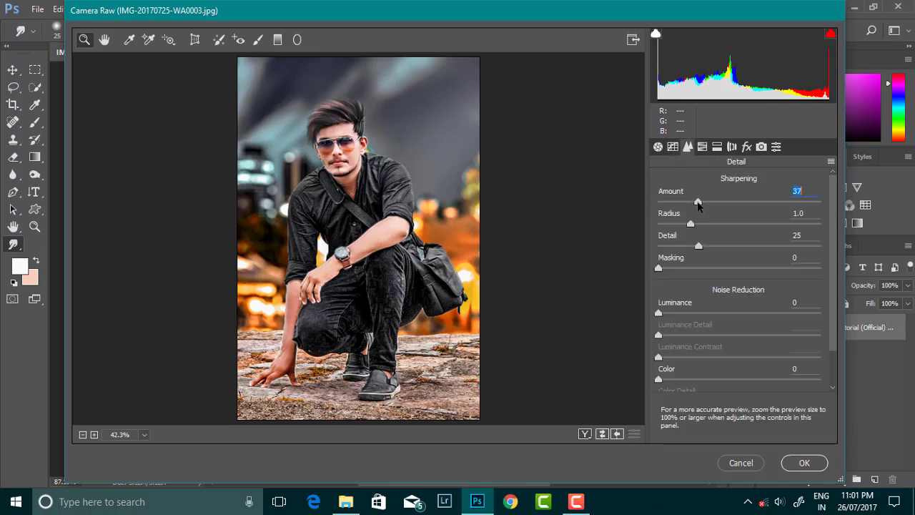
pyautogui.moveTo(696, 202); pyautogui.dragTo(704, 201)
pyautogui.click(342, 156)
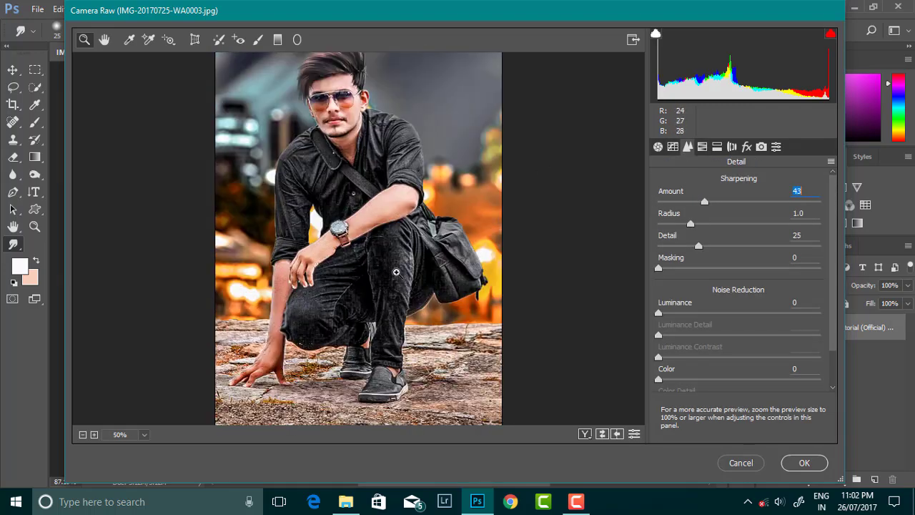
pyautogui.hotkey('ctrl', 'alt', '1')
# Add a bottom Graduated Filter at -2.10 exposure to darken the ground, and apply
pyautogui.click(278, 40)
pyautogui.moveTo(338, 410); pyautogui.dragTo(339, 333)
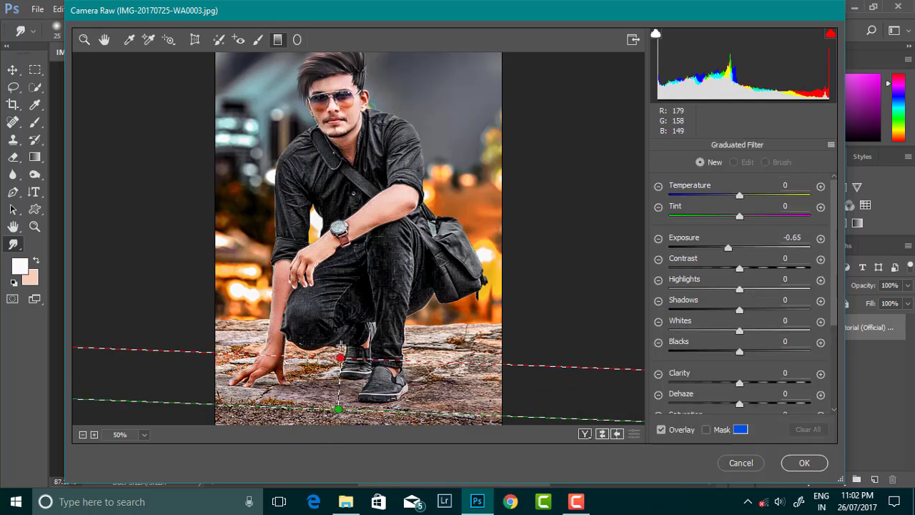
pyautogui.moveTo(337, 410); pyautogui.dragTo(342, 437)
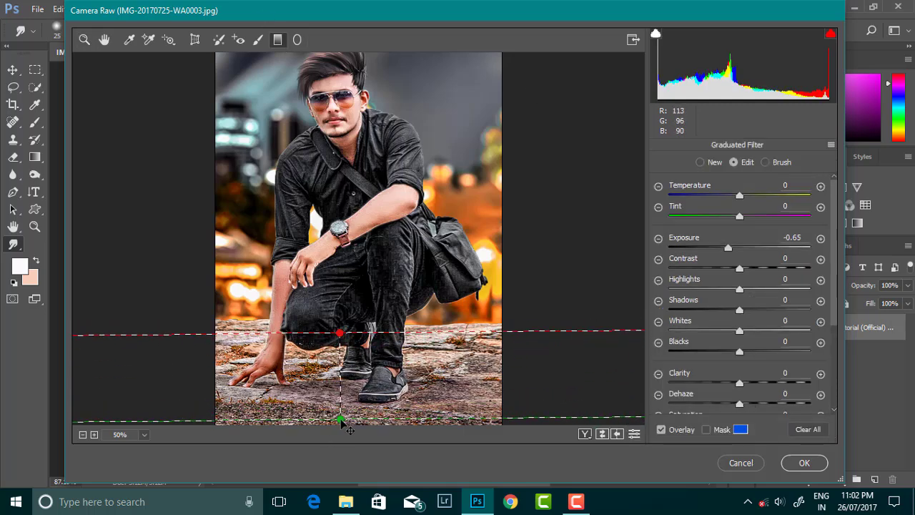
pyautogui.moveTo(717, 246); pyautogui.dragTo(702, 248)
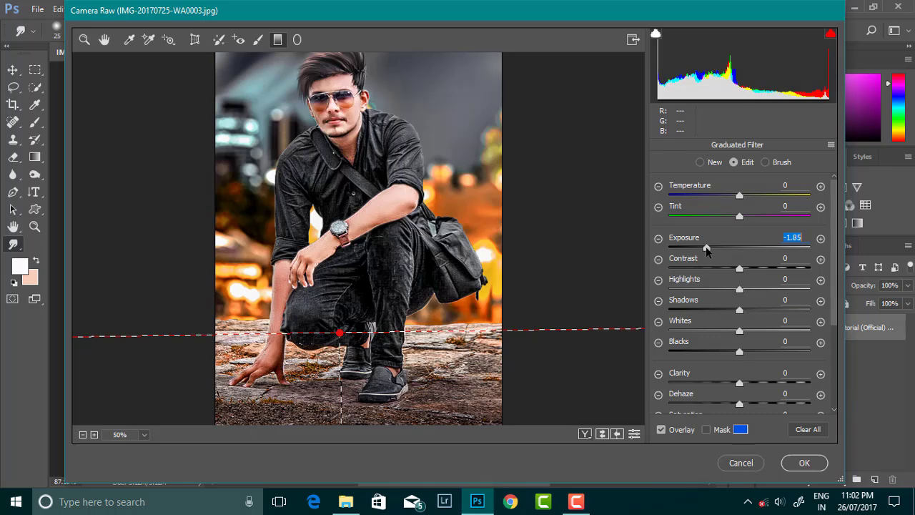
pyautogui.moveTo(343, 339)
pyautogui.mouseDown()
pyautogui.moveTo(348, 311)
pyautogui.moveTo(345, 325)
pyautogui.mouseUp()
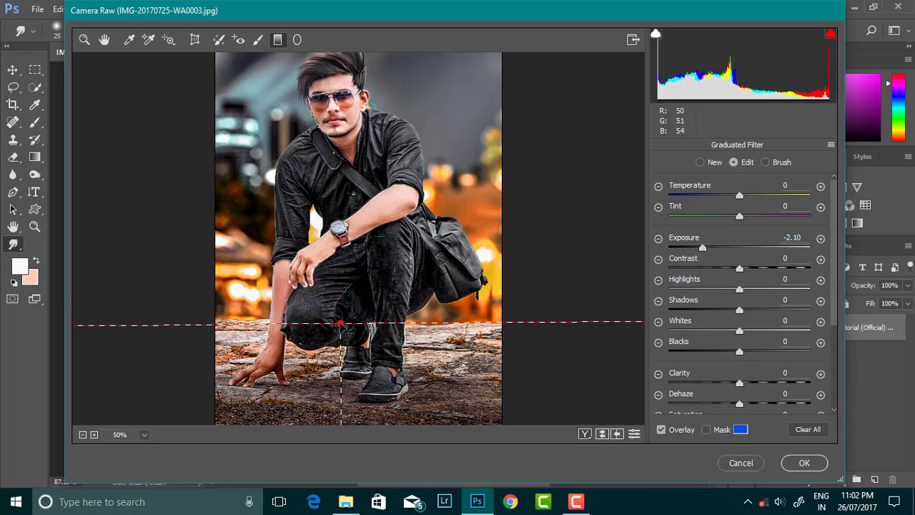
pyautogui.click(805, 462)
pyautogui.scroll(-1, 538, 323)
# Choose the 104 px Smudge brush preset
pyautogui.hscroll(-1, 429, 286)
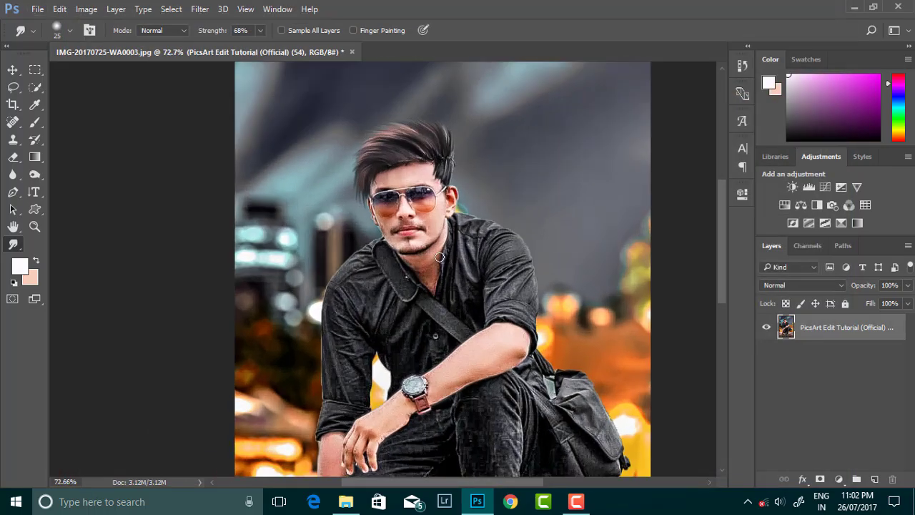
pyautogui.scroll(-1, 429, 286)
pyautogui.rightClick(379, 184)
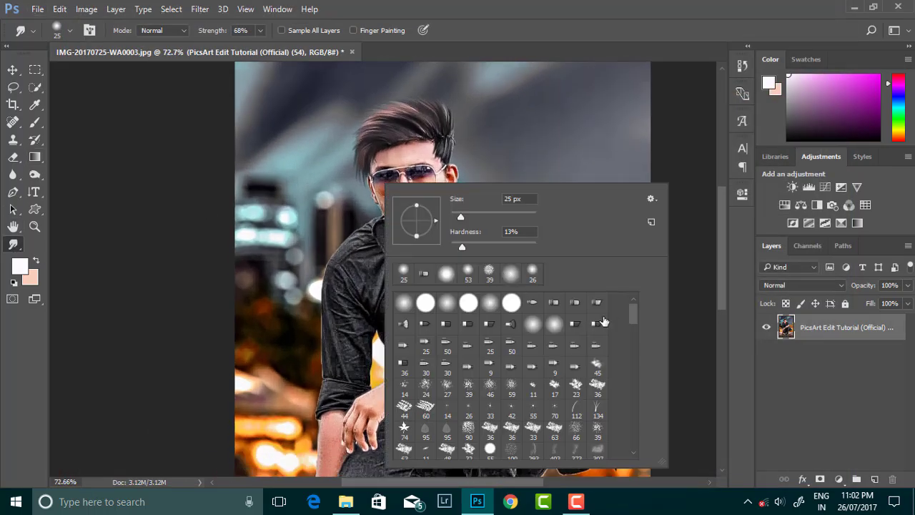
pyautogui.moveTo(636, 316); pyautogui.dragTo(633, 452)
pyautogui.click(575, 449)
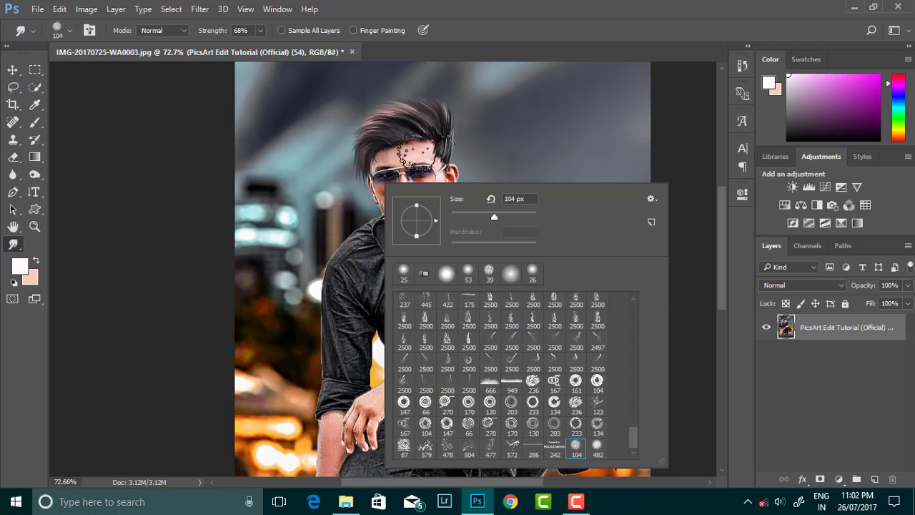
pyautogui.click(385, 151)
pyautogui.scroll(2, 385, 151)
# Set the Smudge brush to 20 px with 14% strength
pyautogui.rightClick(415, 179)
pyautogui.write('20')
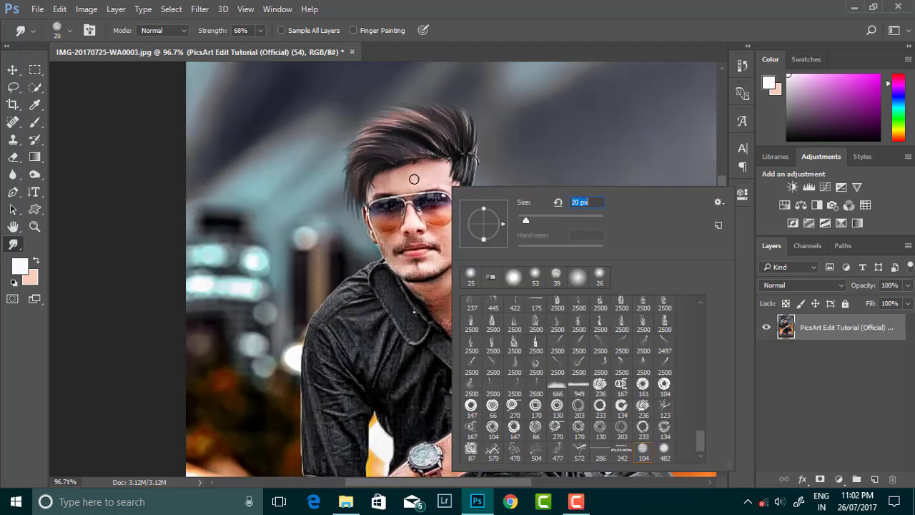
pyautogui.press('Return')
pyautogui.click(259, 30)
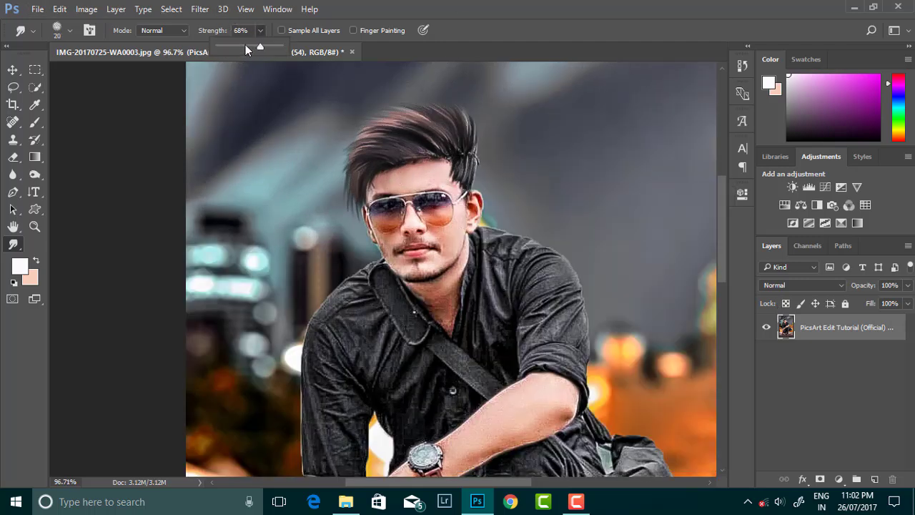
pyautogui.click(409, 176)
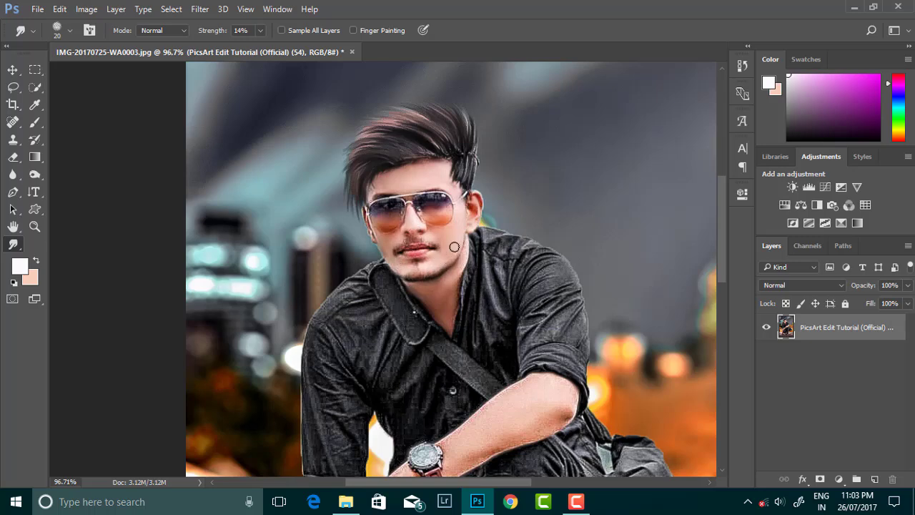
# Smudge the forearm and hand skin smooth, then view the whole photo
pyautogui.scroll(-2, 455, 247)
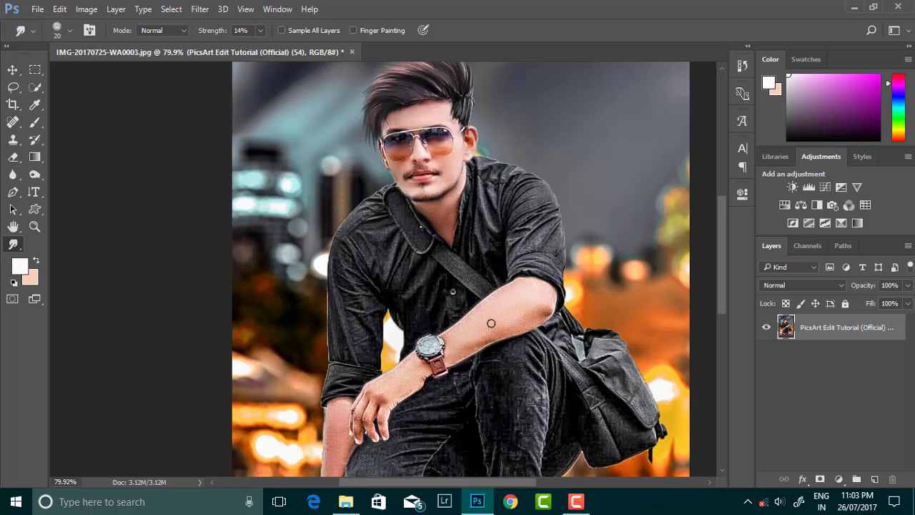
pyautogui.scroll(-3, 472, 215)
pyautogui.rightClick(506, 204)
pyautogui.press('Return')
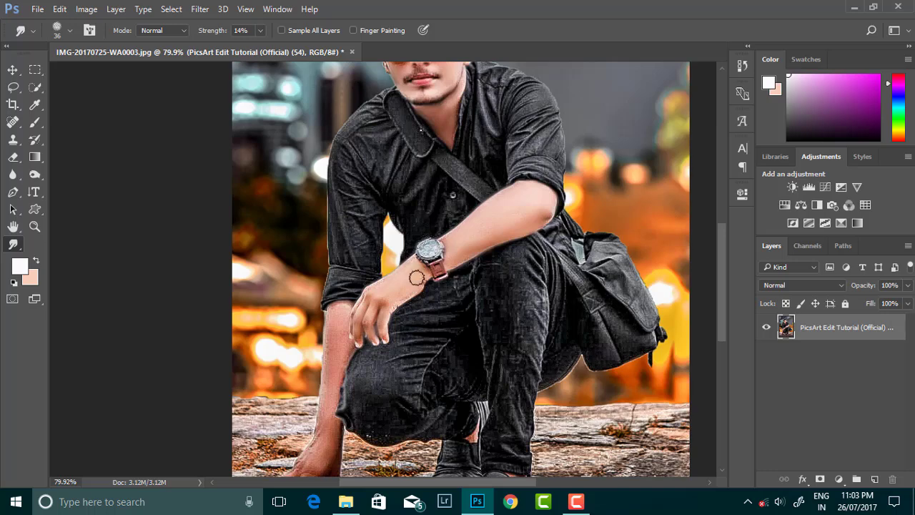
pyautogui.scroll(-3, 415, 269)
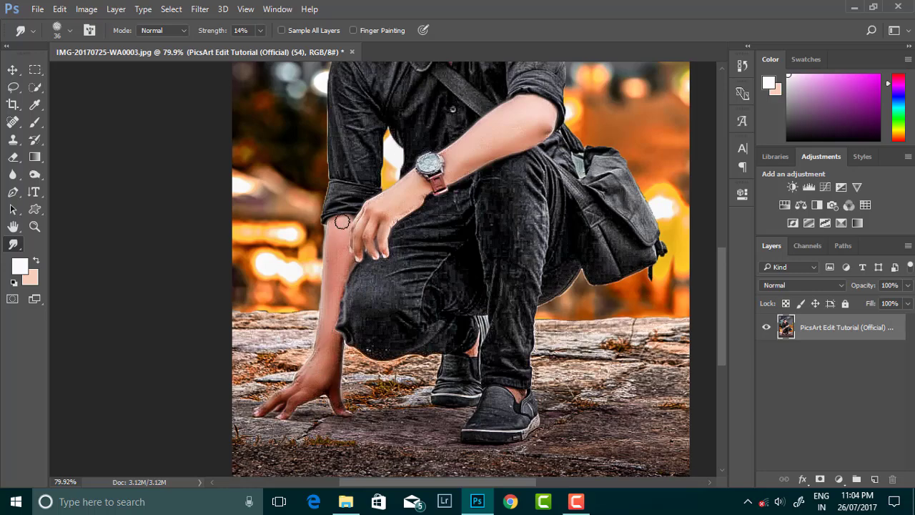
pyautogui.scroll(-2, 304, 368)
pyautogui.scroll(-1, 304, 369)
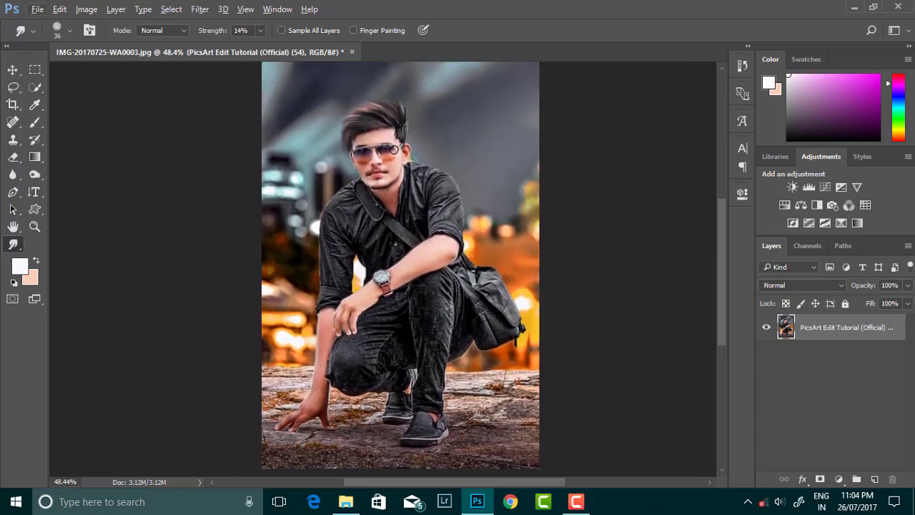
pyautogui.scroll(3, 393, 150)
# Quick-select both sunglass lenses
pyautogui.click(35, 87)
pyautogui.scroll(2, 336, 172)
pyautogui.moveTo(340, 175); pyautogui.dragTo(322, 161)
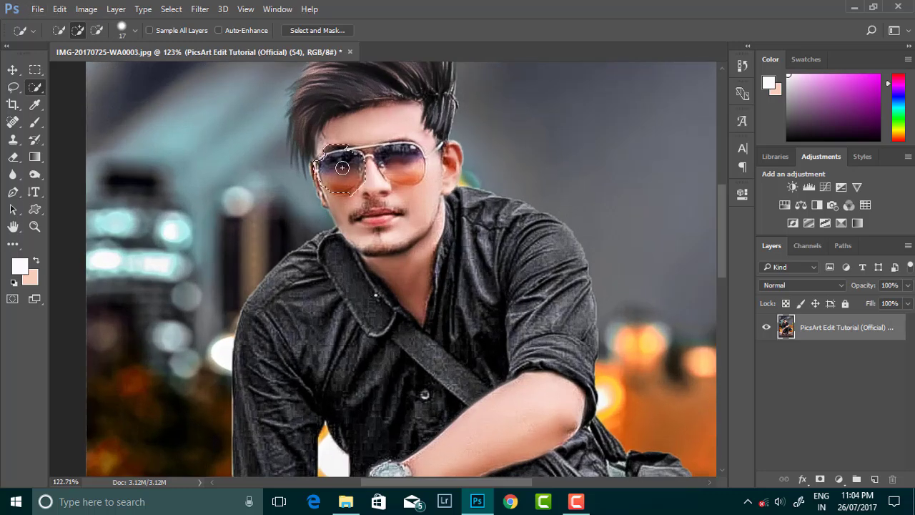
pyautogui.press('alt')
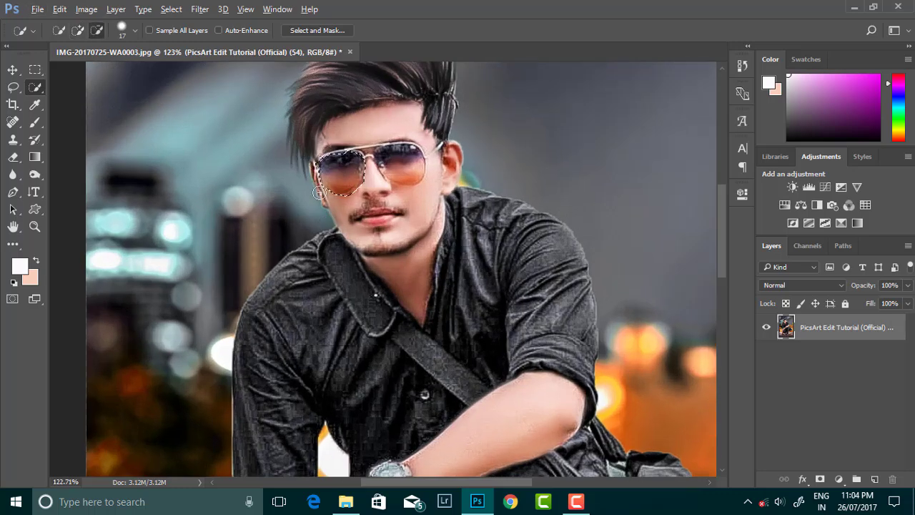
pyautogui.moveTo(410, 168); pyautogui.dragTo(396, 179)
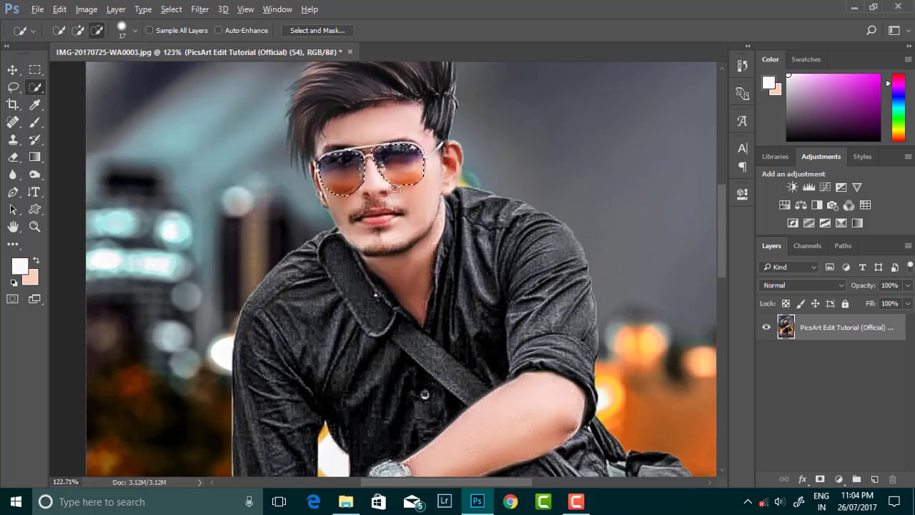
pyautogui.press('alt')
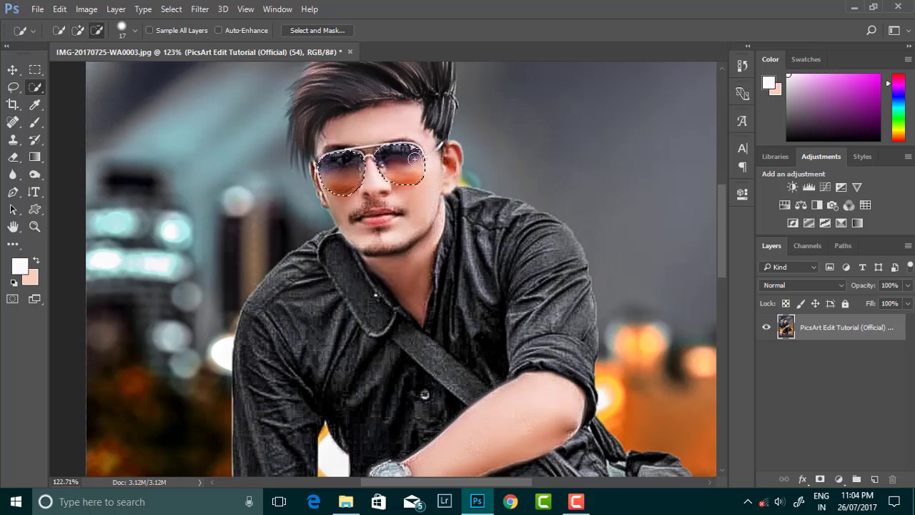
# Try a vivid cyan Hue/Saturation recolour on the lenses
pyautogui.click(87, 9)
pyautogui.click(266, 109)
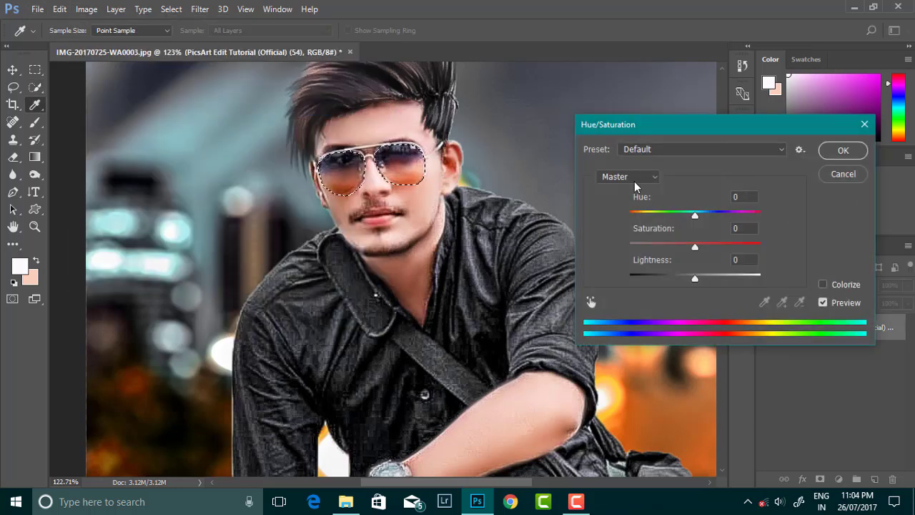
pyautogui.moveTo(694, 216); pyautogui.dragTo(629, 217)
pyautogui.moveTo(696, 247); pyautogui.dragTo(744, 248)
pyautogui.press('Return')
pyautogui.click(87, 8)
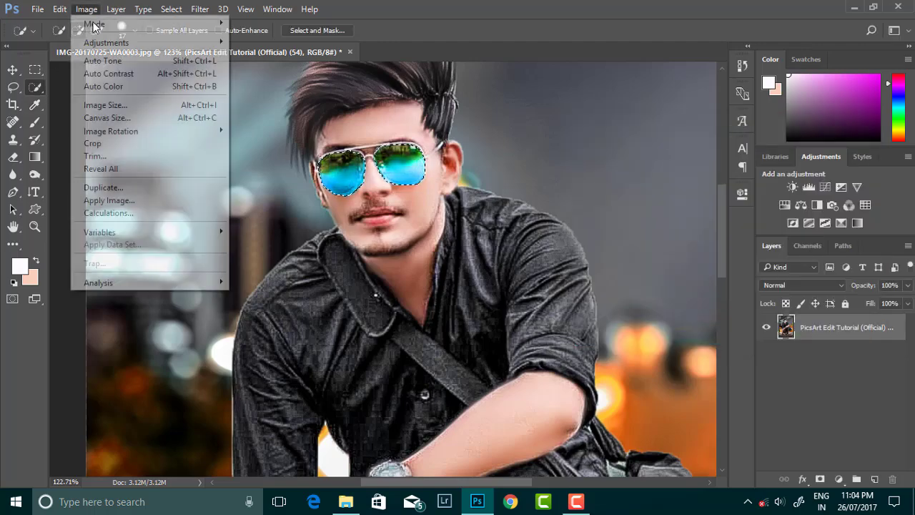
pyautogui.click(470, 6)
# Fit the photo in the window and return to the Quick Selection tool
pyautogui.press('m')
pyautogui.hotkey('ctrl', '0')
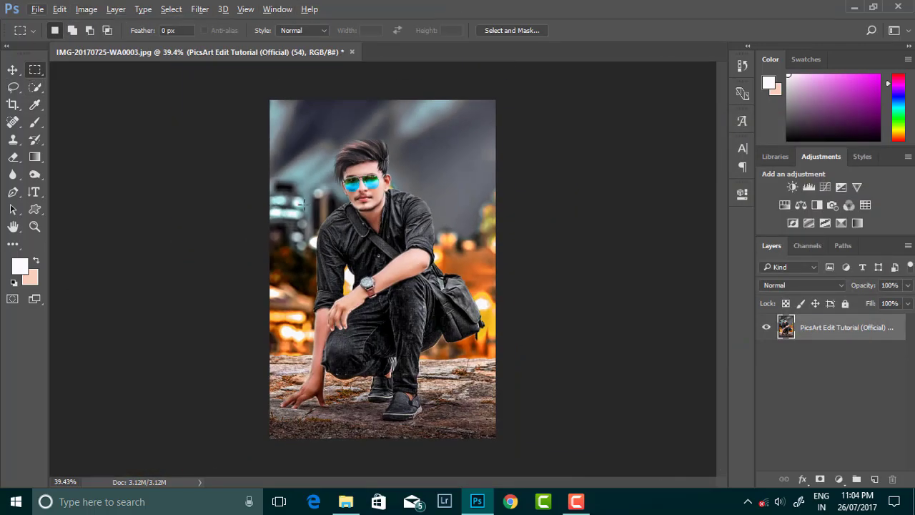
pyautogui.scroll(2, 393, 193)
pyautogui.scroll(6, 351, 170)
pyautogui.scroll(4, 350, 170)
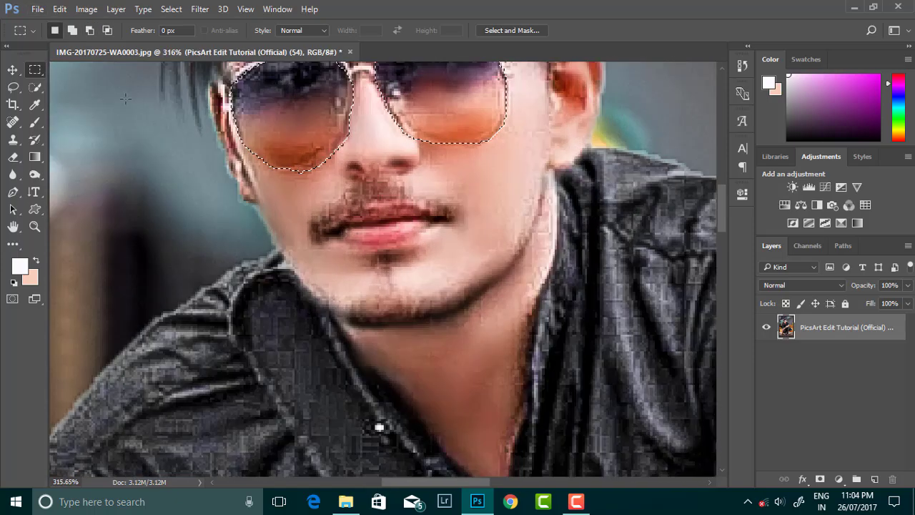
pyautogui.press('w')
pyautogui.scroll(-3, 322, 215)
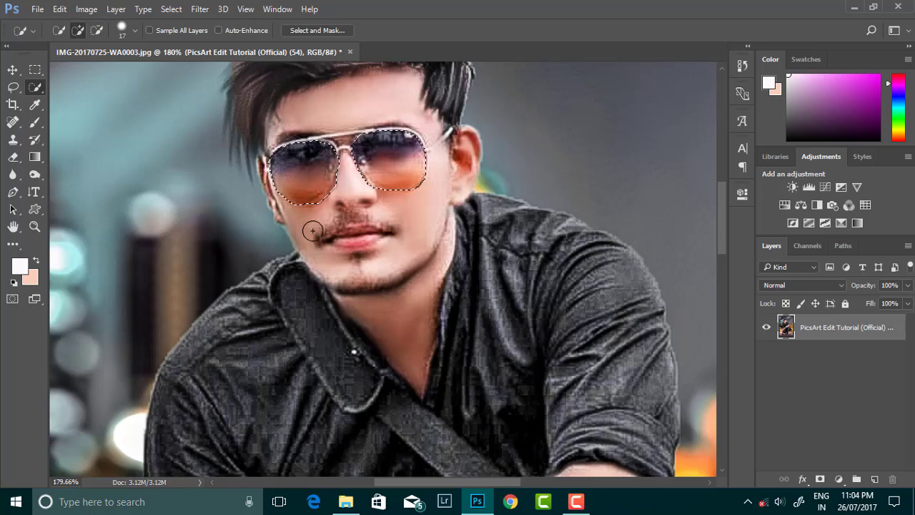
pyautogui.scroll(-2, 322, 236)
pyautogui.scroll(-1, 338, 202)
# Give the lenses a Hue/Saturation shift of Hue +17 and Saturation +55
pyautogui.click(86, 9)
pyautogui.moveTo(106, 43)
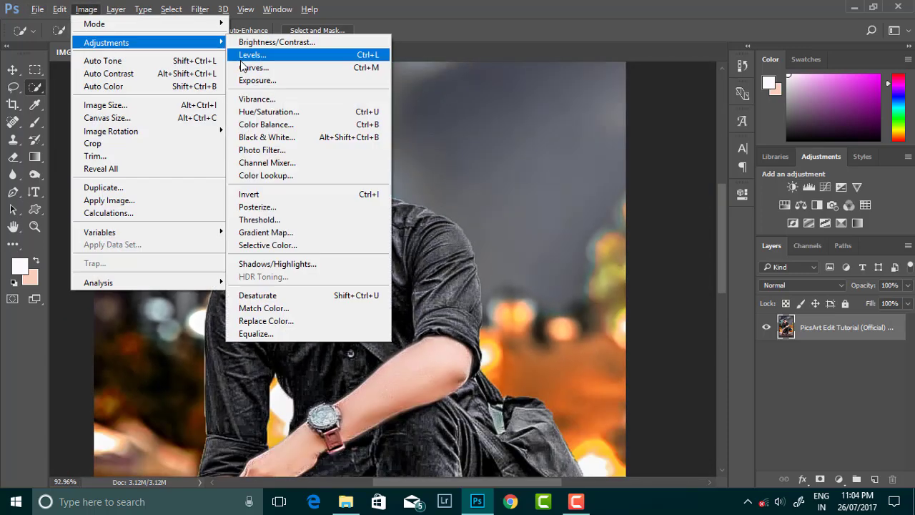
pyautogui.click(269, 112)
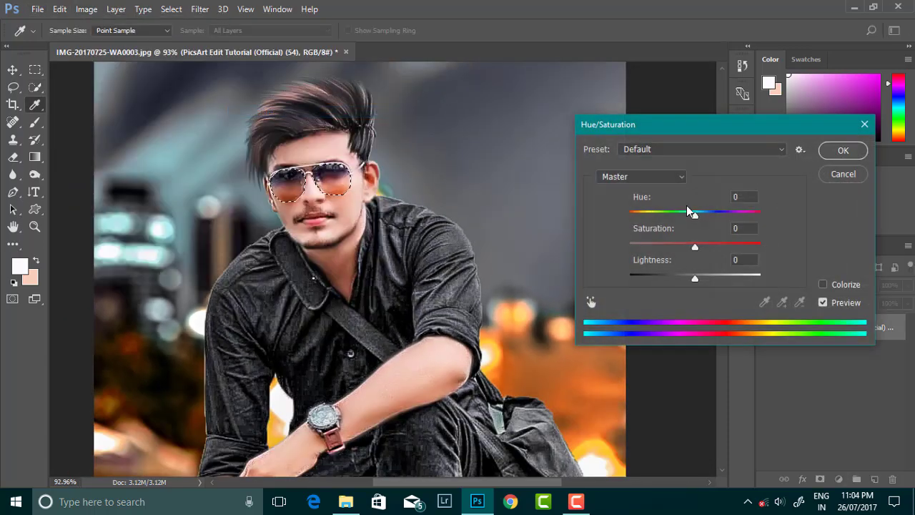
pyautogui.moveTo(695, 215); pyautogui.dragTo(707, 214)
pyautogui.moveTo(706, 247); pyautogui.dragTo(732, 247)
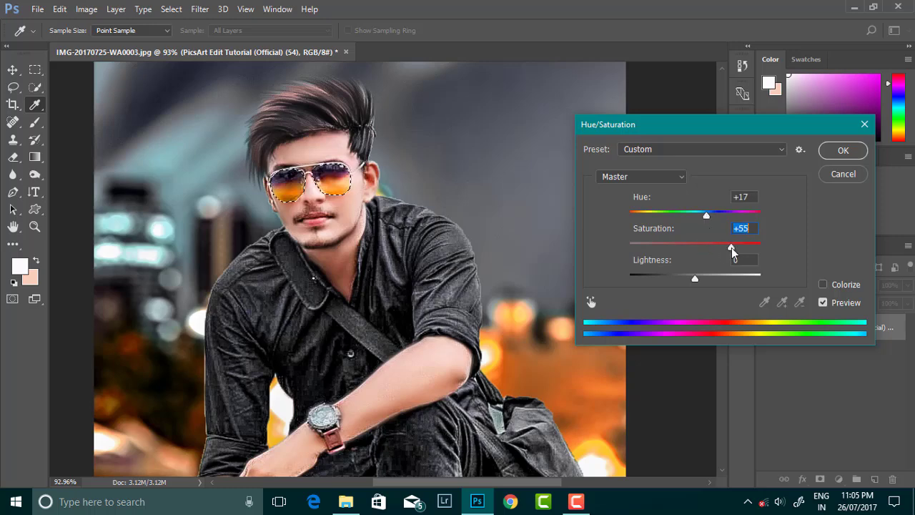
pyautogui.click(843, 150)
# Switch to the Rectangular Marquee tool
pyautogui.rightClick(35, 69)
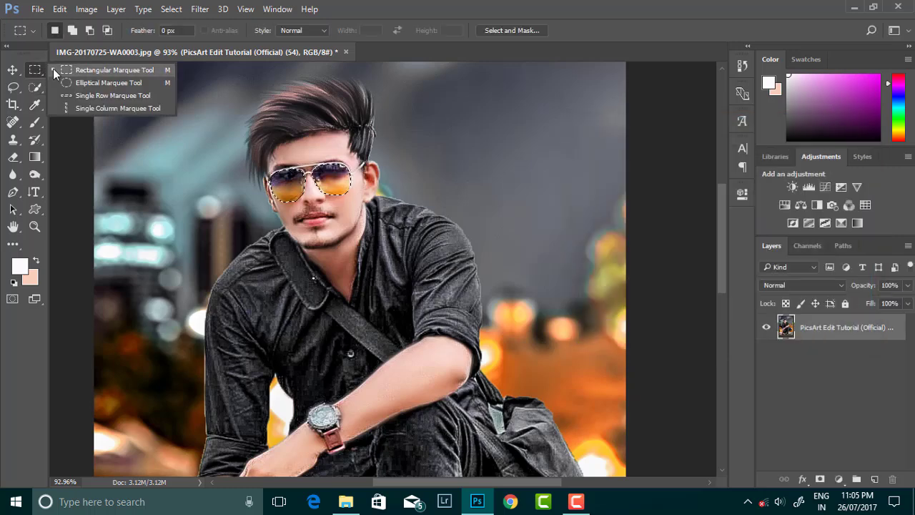
pyautogui.click(122, 67)
pyautogui.scroll(-1, 175, 106)
pyautogui.scroll(-2, 175, 106)
pyautogui.scroll(1, 421, 146)
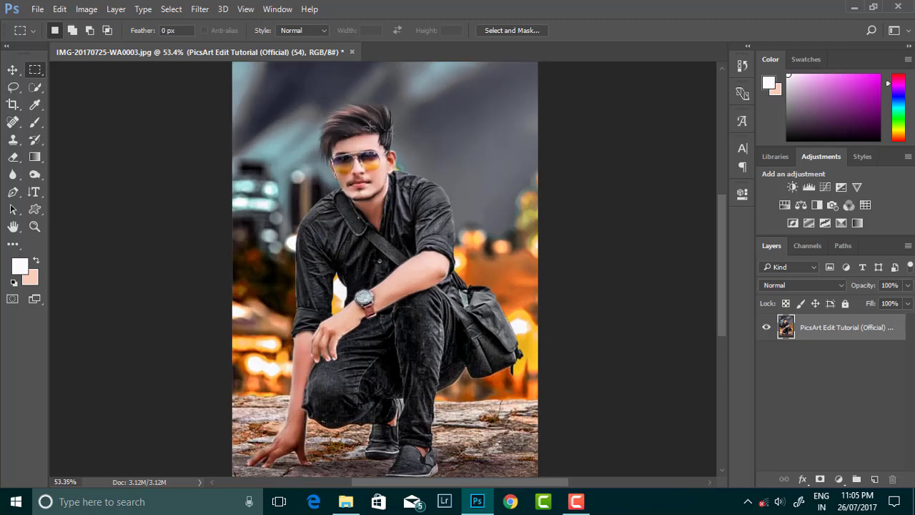
# Open Dust & Scratches, center its preview on the face and try a larger radius
pyautogui.scroll(-1, 689, 327)
pyautogui.click(200, 9)
pyautogui.moveTo(219, 169)
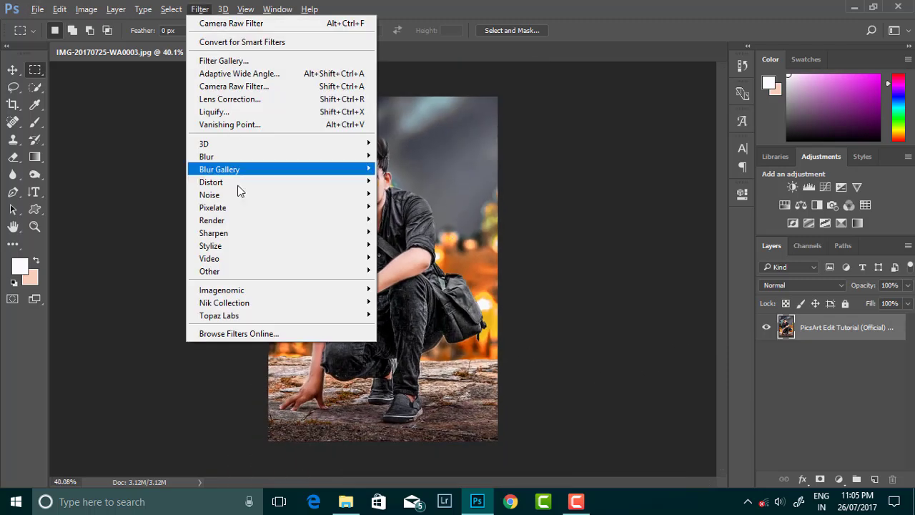
pyautogui.click(411, 219)
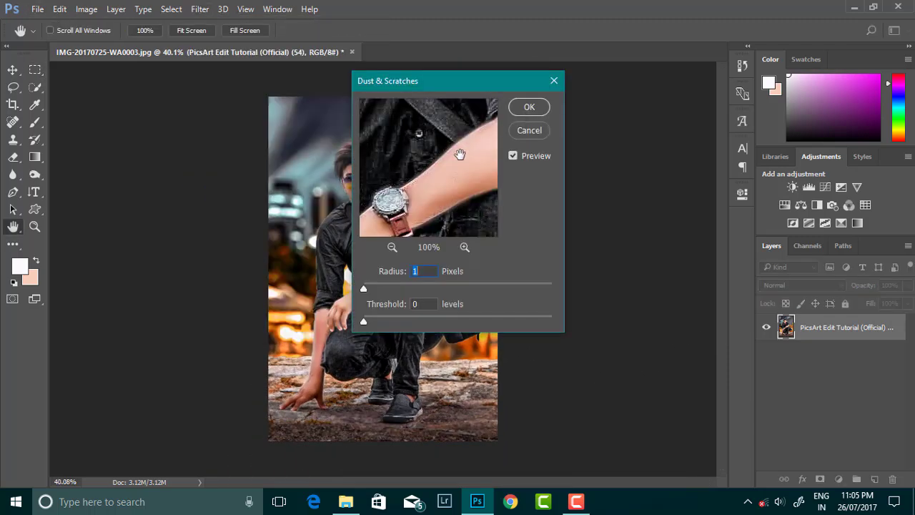
pyautogui.moveTo(466, 207); pyautogui.dragTo(432, 183)
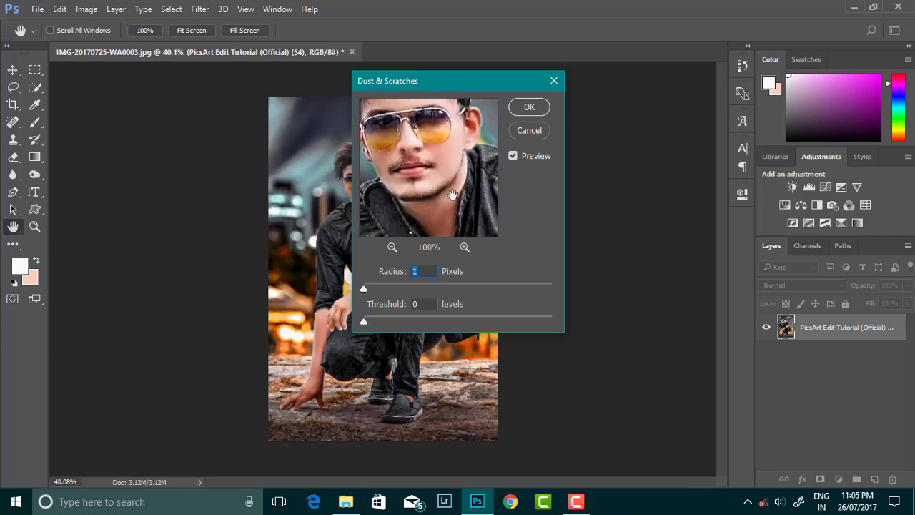
pyautogui.moveTo(387, 287); pyautogui.dragTo(366, 290)
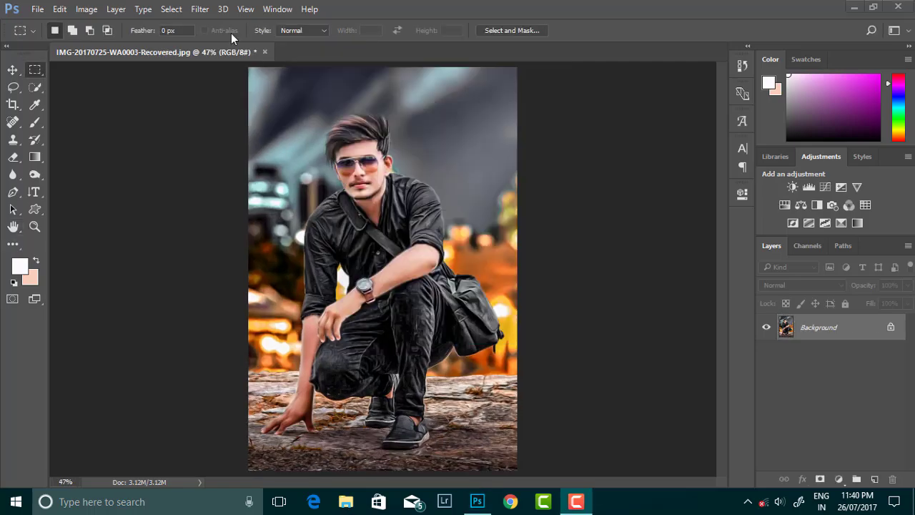
pyautogui.click(199, 8)
# In Color Efex Pro 4, try Pro Contrast with colour cast correction, highlights and Dynamic Contrast
pyautogui.click(405, 316)
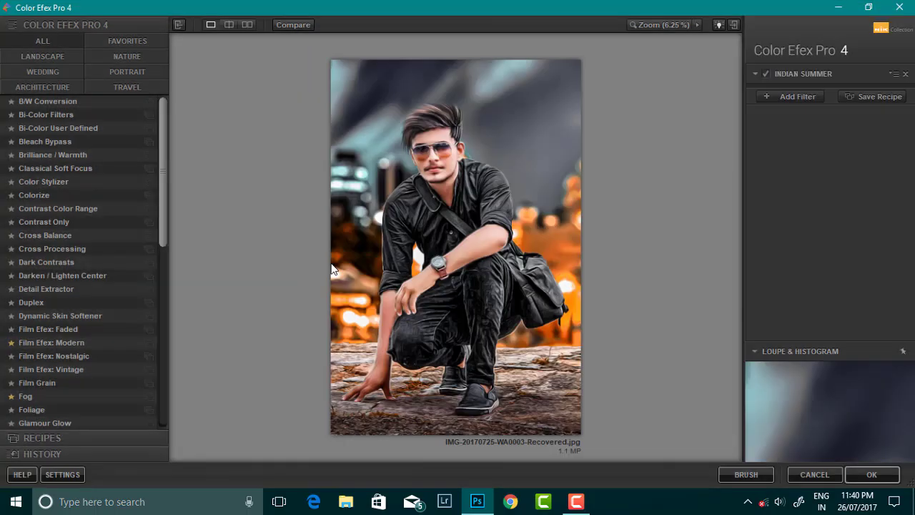
pyautogui.scroll(-6, 143, 323)
pyautogui.scroll(-2, 86, 350)
pyautogui.click(46, 369)
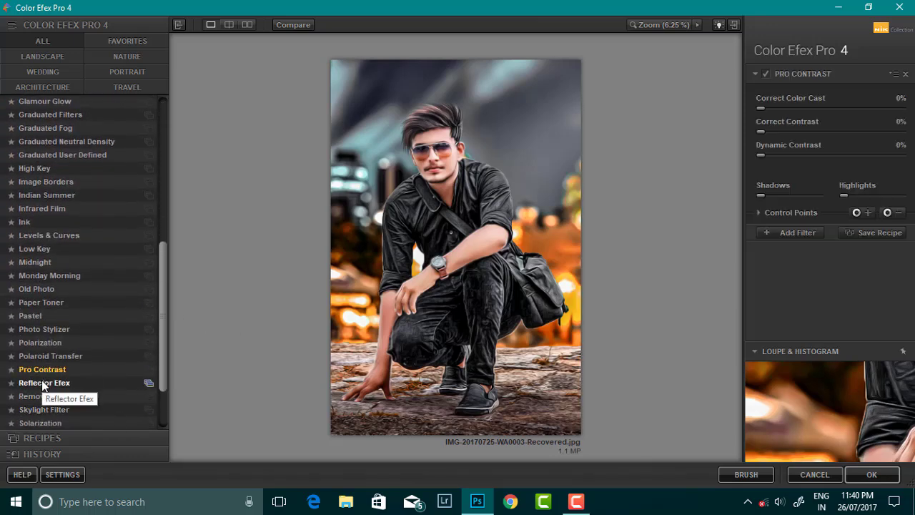
pyautogui.moveTo(761, 108); pyautogui.dragTo(867, 116)
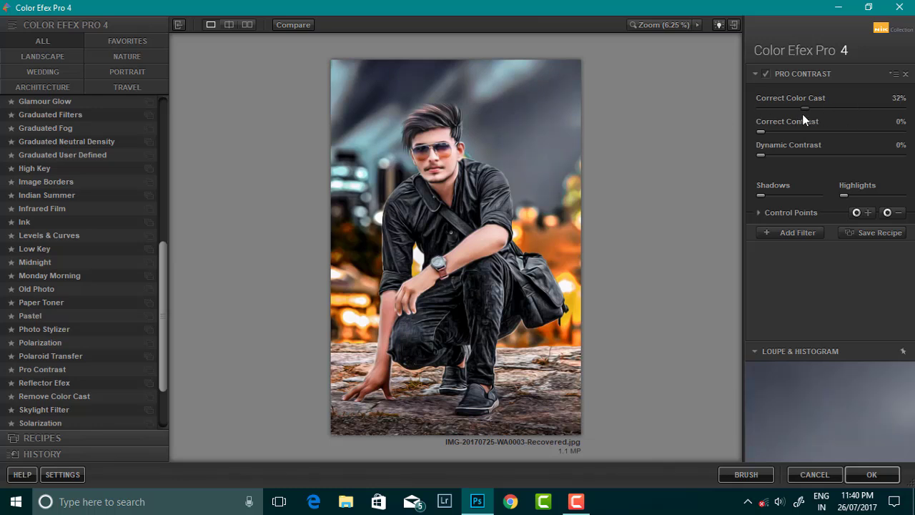
pyautogui.moveTo(806, 132)
pyautogui.mouseDown()
pyautogui.moveTo(837, 134)
pyautogui.moveTo(759, 140)
pyautogui.moveTo(843, 157)
pyautogui.moveTo(802, 158)
pyautogui.moveTo(754, 132)
pyautogui.mouseUp()
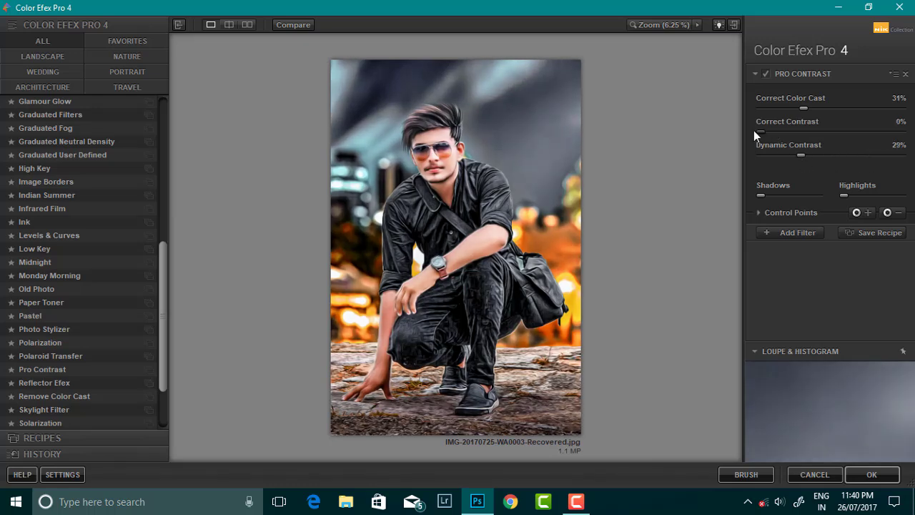
pyautogui.moveTo(804, 108); pyautogui.dragTo(811, 108)
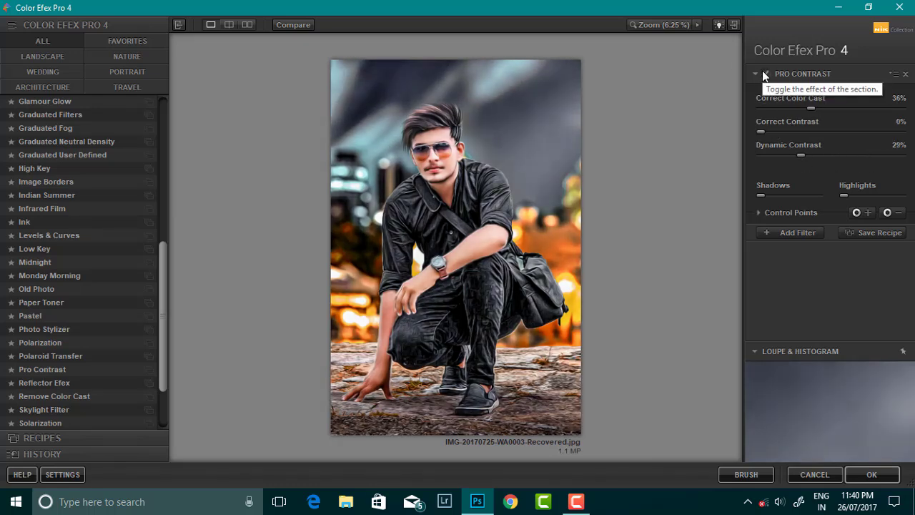
pyautogui.moveTo(844, 195)
pyautogui.mouseDown()
pyautogui.moveTo(894, 198)
pyautogui.moveTo(867, 200)
pyautogui.mouseUp()
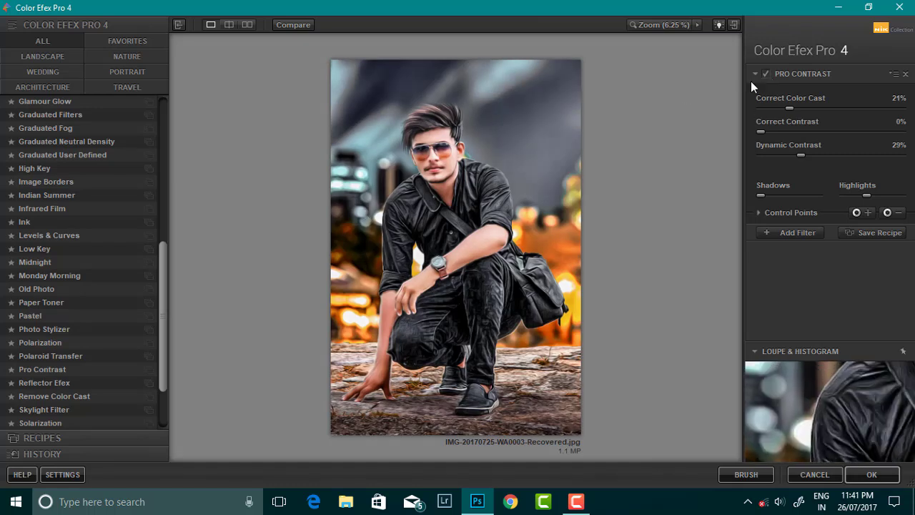
pyautogui.click(774, 109)
pyautogui.moveTo(801, 155)
pyautogui.mouseDown()
pyautogui.moveTo(852, 156)
pyautogui.moveTo(826, 157)
pyautogui.mouseUp()
# Place a Pro Contrast control point on the face and compare before/after
pyautogui.click(887, 213)
pyautogui.click(453, 157)
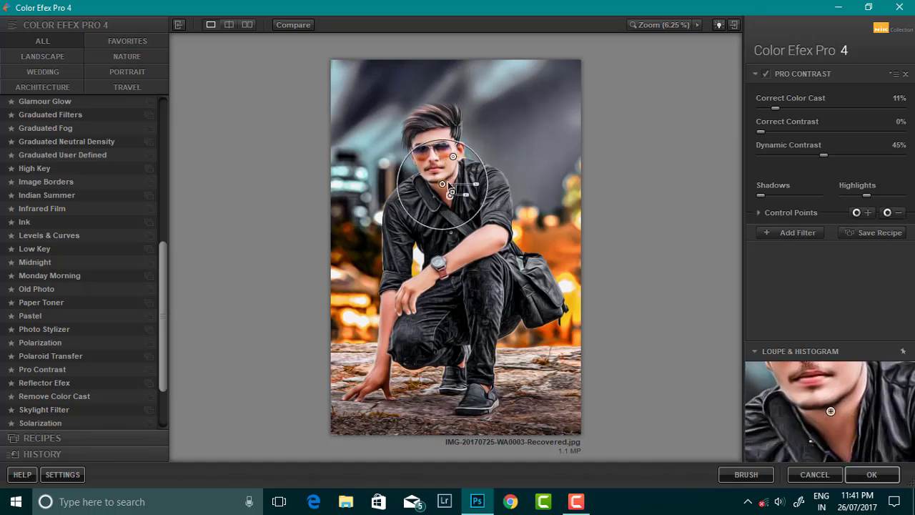
pyautogui.moveTo(453, 158)
pyautogui.mouseDown()
pyautogui.moveTo(441, 141)
pyautogui.moveTo(483, 249)
pyautogui.mouseUp()
pyautogui.click(761, 72)
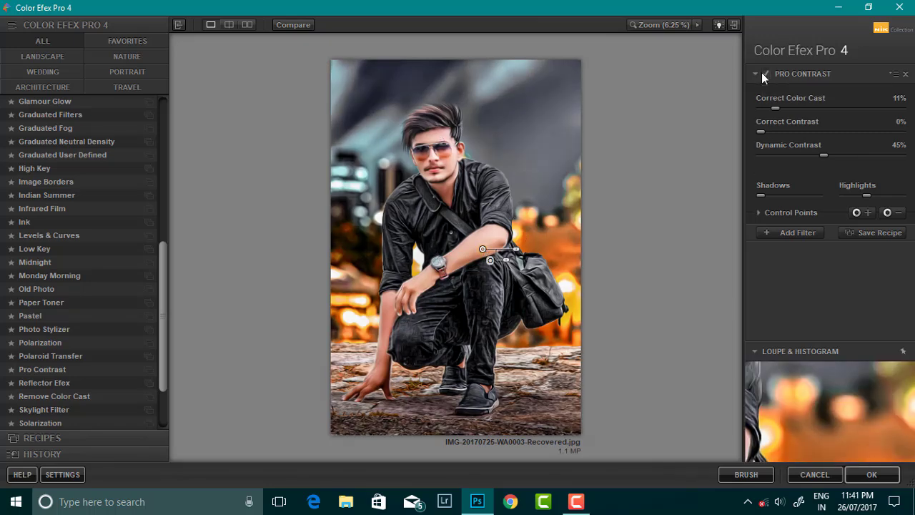
pyautogui.click(762, 73)
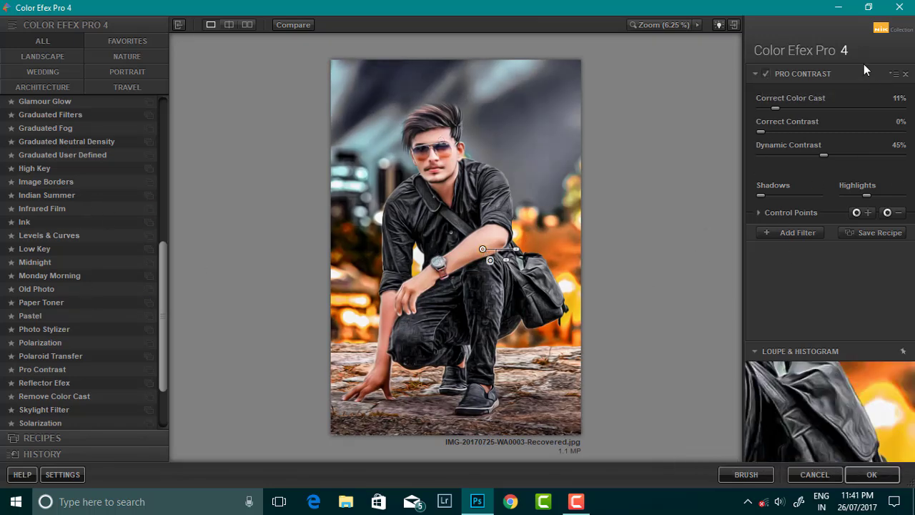
# Preview filters from Glamour Glow through Old Photo on the photo
pyautogui.click(906, 74)
pyautogui.click(30, 181)
pyautogui.click(35, 170)
pyautogui.scroll(2, 35, 169)
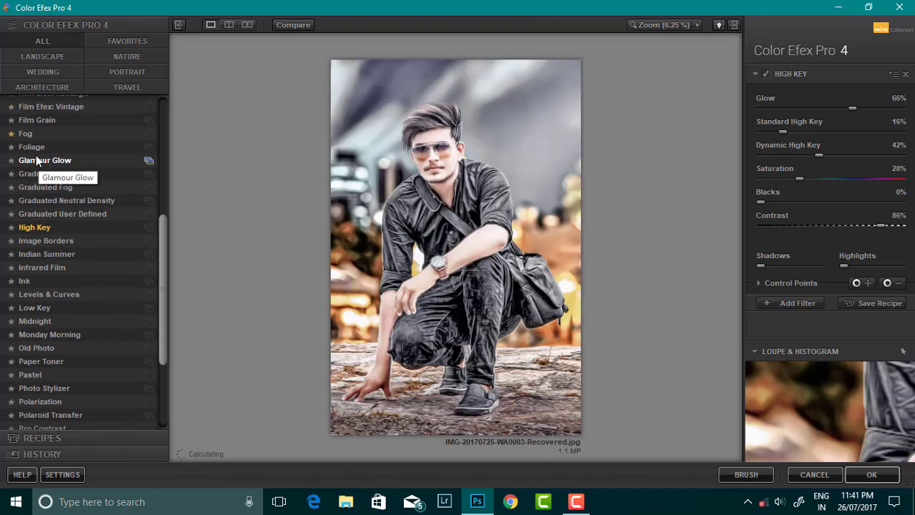
pyautogui.click(36, 159)
pyautogui.click(37, 175)
pyautogui.click(40, 188)
pyautogui.click(41, 201)
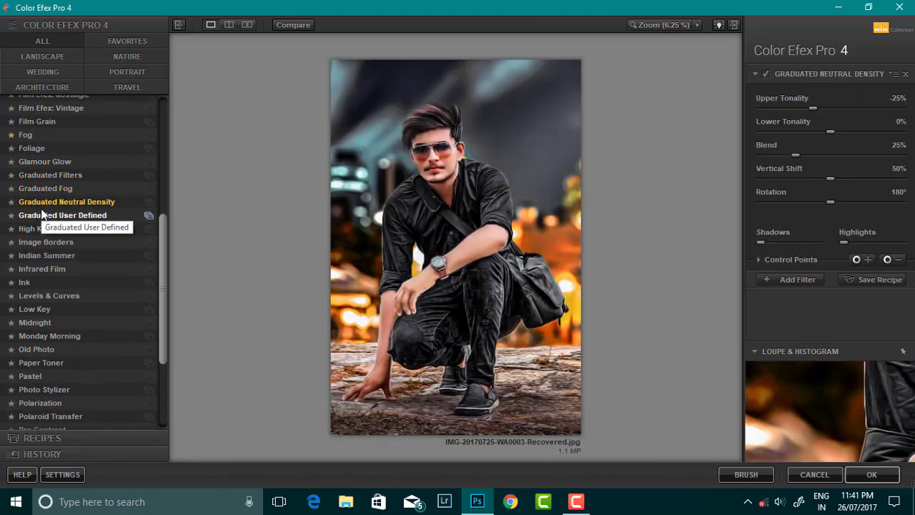
pyautogui.click(41, 228)
pyautogui.click(42, 215)
pyautogui.click(41, 256)
pyautogui.click(41, 268)
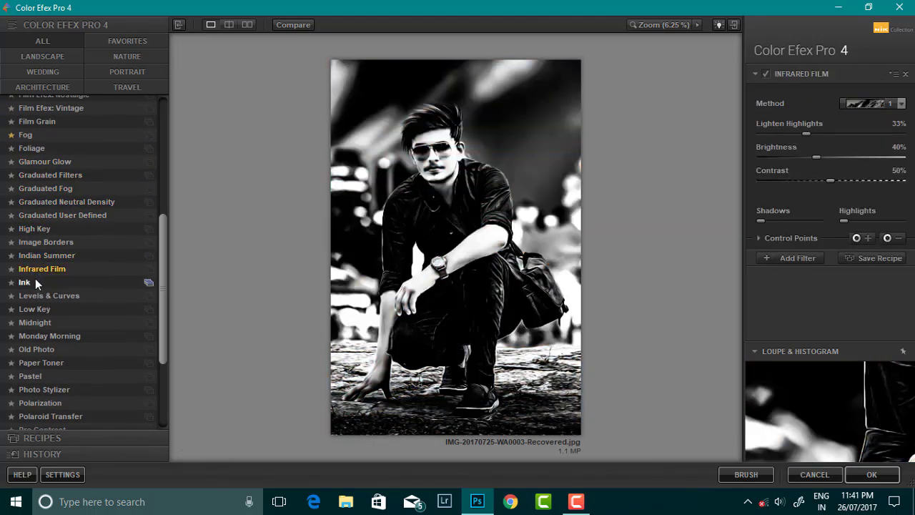
pyautogui.click(35, 281)
pyautogui.click(35, 309)
pyautogui.click(36, 323)
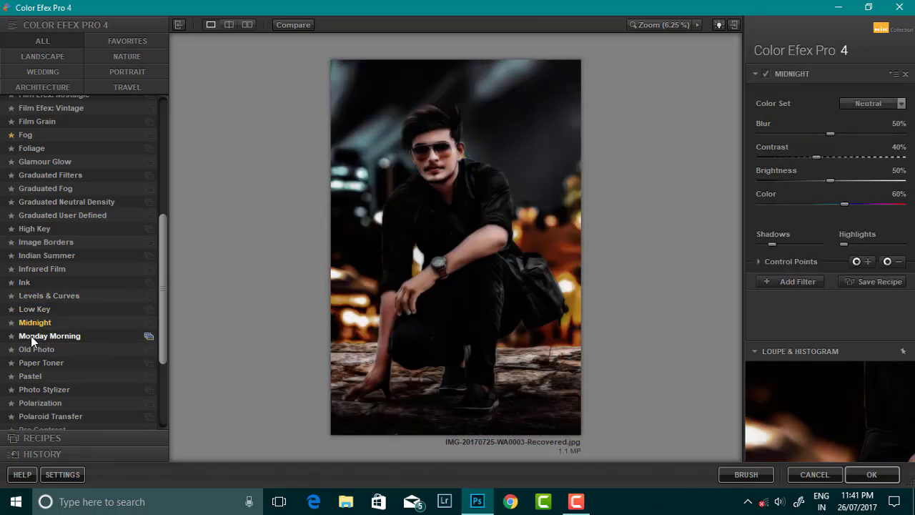
pyautogui.click(33, 349)
# Preview Photo Stylizer and Polaroid Transfer, then settle on Polarization
pyautogui.scroll(-2, 32, 347)
pyautogui.click(34, 330)
pyautogui.scroll(-1, 43, 314)
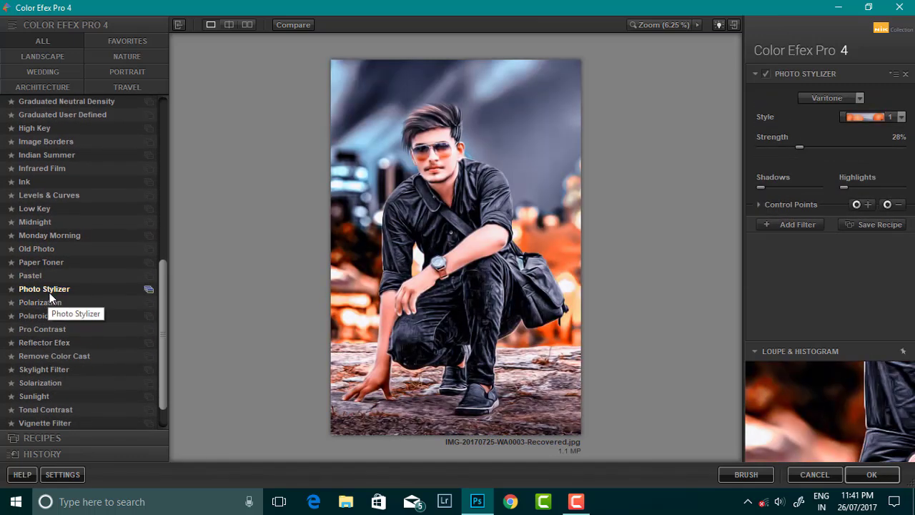
pyautogui.click(43, 302)
pyautogui.click(42, 316)
pyautogui.click(43, 302)
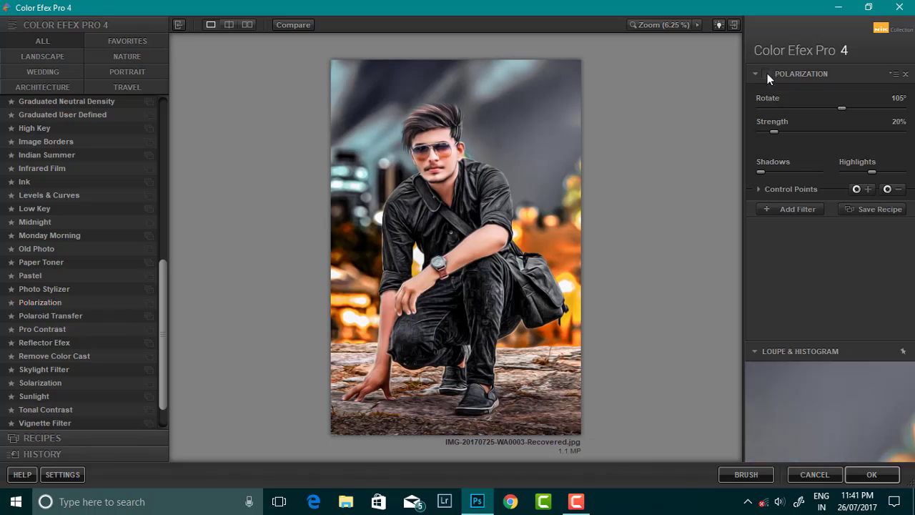
# Set Polarization to Rotate 123° and Strength 82%, adjust Shadows/Highlights, and apply
pyautogui.click(881, 109)
pyautogui.moveTo(832, 131)
pyautogui.mouseDown()
pyautogui.moveTo(801, 140)
pyautogui.moveTo(792, 132)
pyautogui.mouseUp()
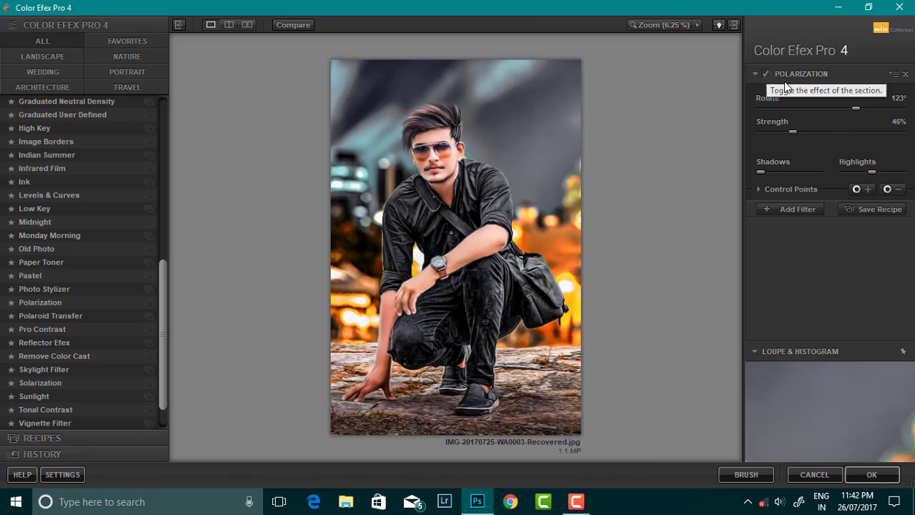
pyautogui.moveTo(872, 172)
pyautogui.mouseDown()
pyautogui.moveTo(858, 173)
pyautogui.moveTo(872, 171)
pyautogui.mouseUp()
pyautogui.moveTo(761, 173); pyautogui.dragTo(782, 172)
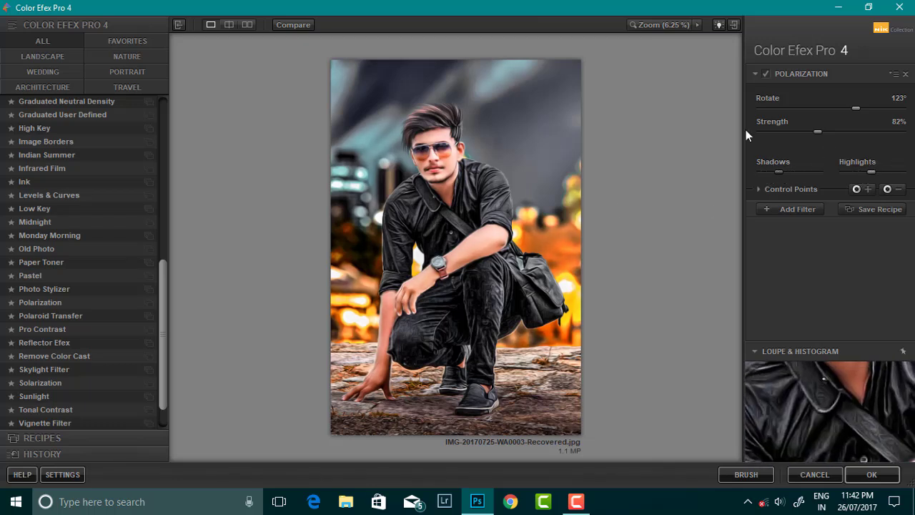
pyautogui.click(762, 73)
pyautogui.click(762, 73)
pyautogui.click(762, 74)
pyautogui.click(763, 74)
pyautogui.click(872, 474)
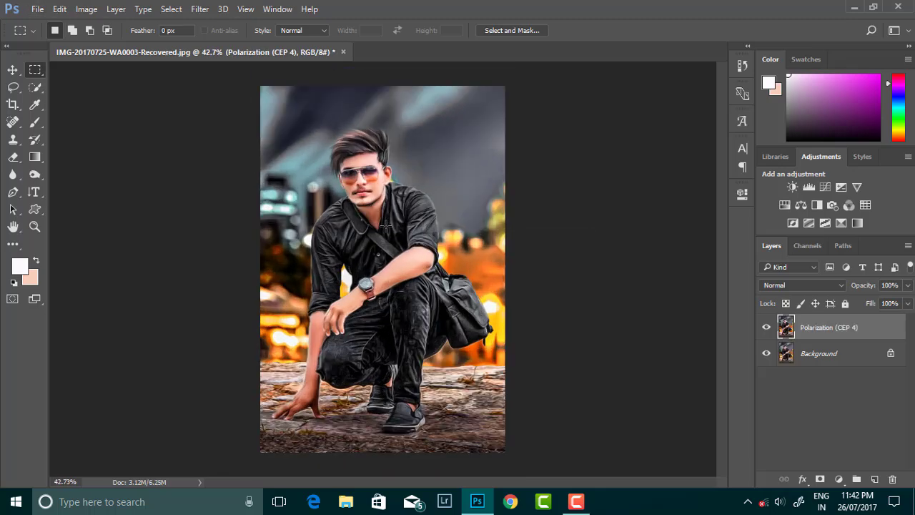
# Flatten into the Background layer and lower Camera Raw Highlights to -40
pyautogui.rightClick(830, 353)
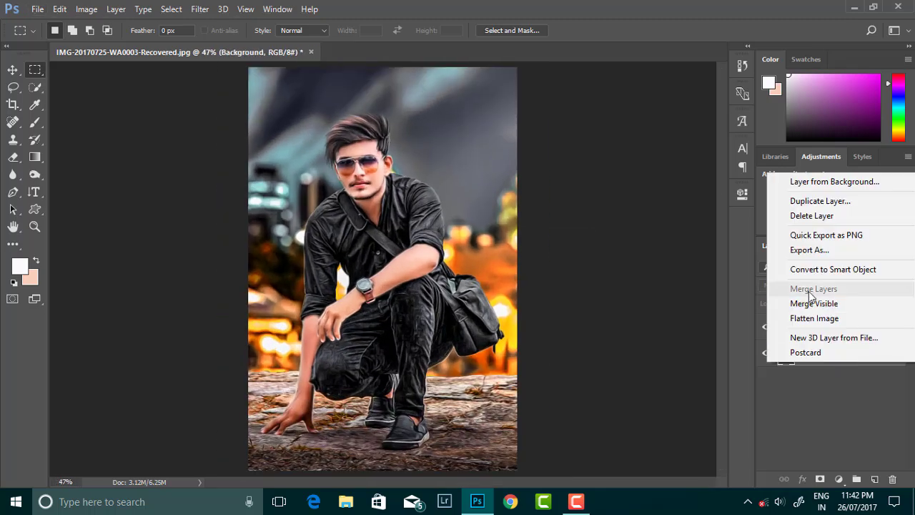
pyautogui.click(814, 318)
pyautogui.click(196, 9)
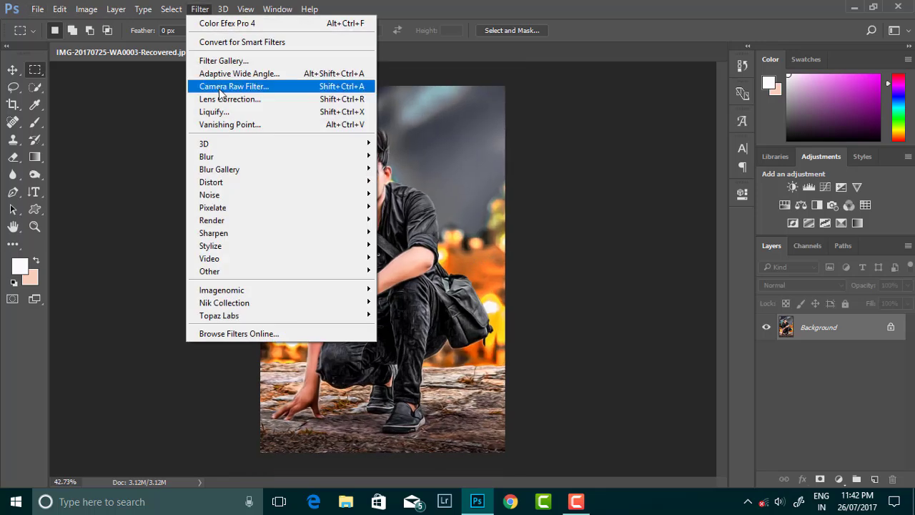
pyautogui.click(272, 84)
pyautogui.moveTo(738, 317)
pyautogui.mouseDown()
pyautogui.moveTo(675, 317)
pyautogui.moveTo(691, 324)
pyautogui.mouseUp()
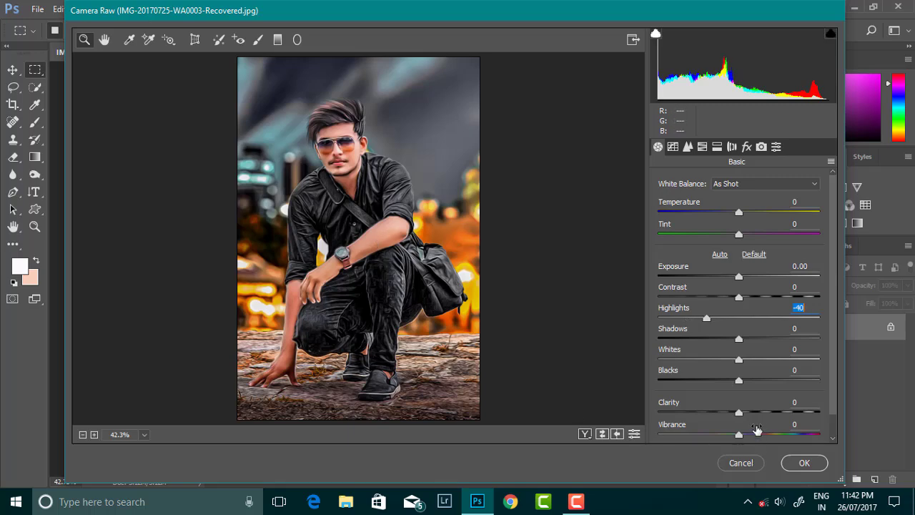
pyautogui.click(805, 462)
pyautogui.scroll(2, 365, 255)
pyautogui.scroll(-1, 362, 202)
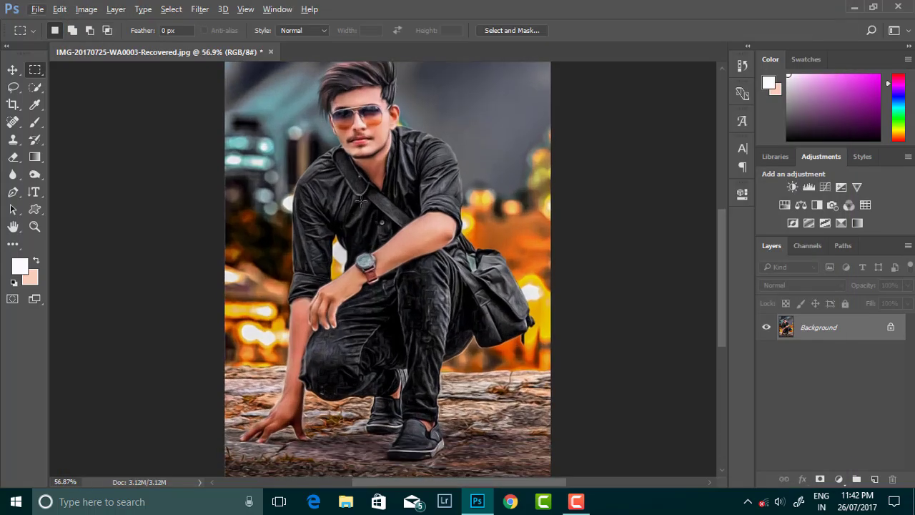
# Add a new empty layer and set up the Brush with a pale pink skin tone at 14% opacity
pyautogui.click(874, 480)
pyautogui.click(34, 121)
pyautogui.click(82, 124)
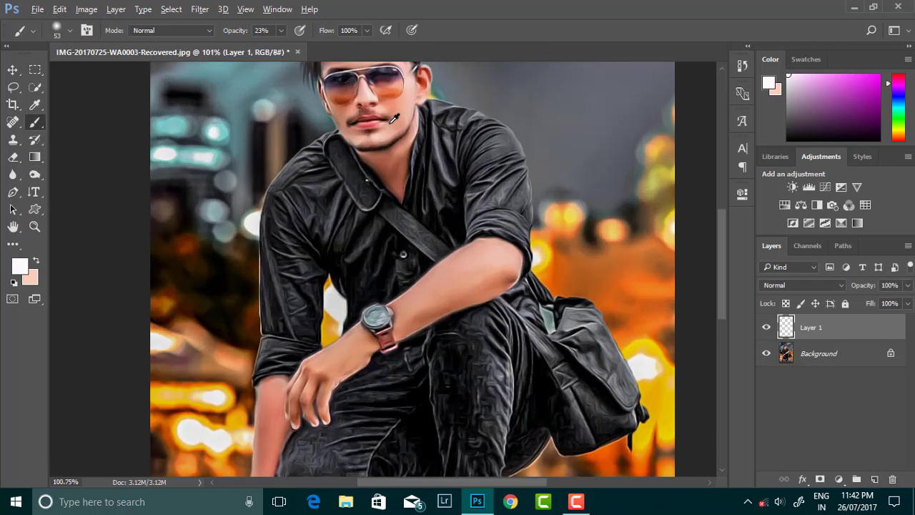
pyautogui.scroll(5, 435, 129)
pyautogui.keyDown('alt'); pyautogui.click(435, 130); pyautogui.keyUp('alt')
pyautogui.scroll(1, 435, 130)
pyautogui.click(280, 30)
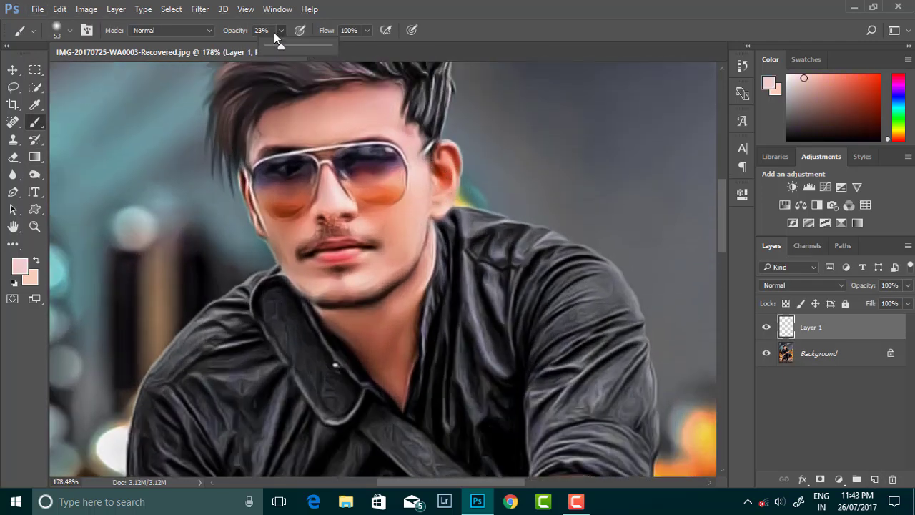
pyautogui.moveTo(276, 46); pyautogui.dragTo(276, 45)
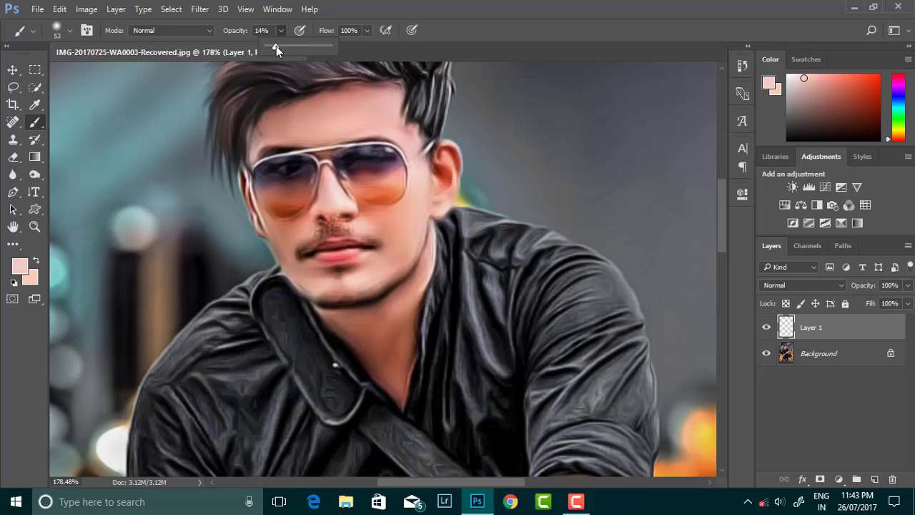
# Resize the brush to 34 px, then shrink it to 20 px
pyautogui.rightClick(379, 129)
pyautogui.moveTo(472, 157); pyautogui.dragTo(460, 158)
pyautogui.click(321, 122)
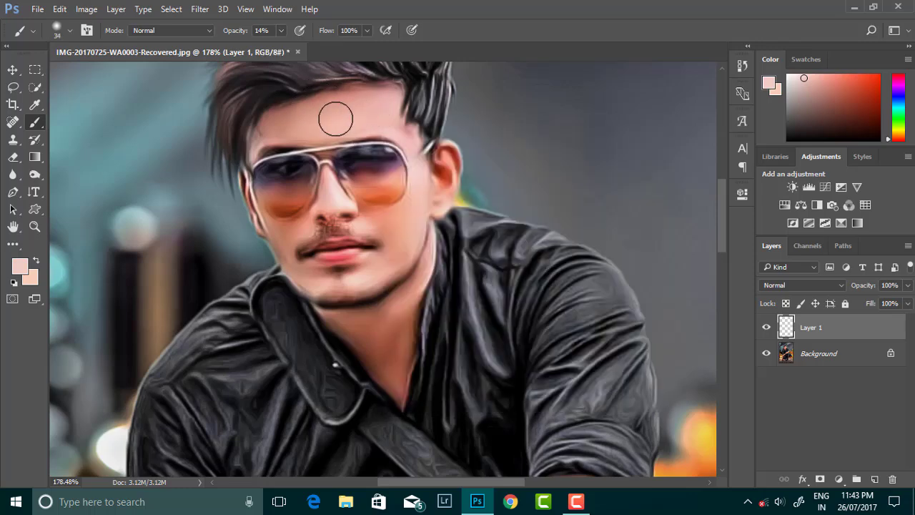
pyautogui.scroll(-1, 370, 108)
pyautogui.rightClick(378, 164)
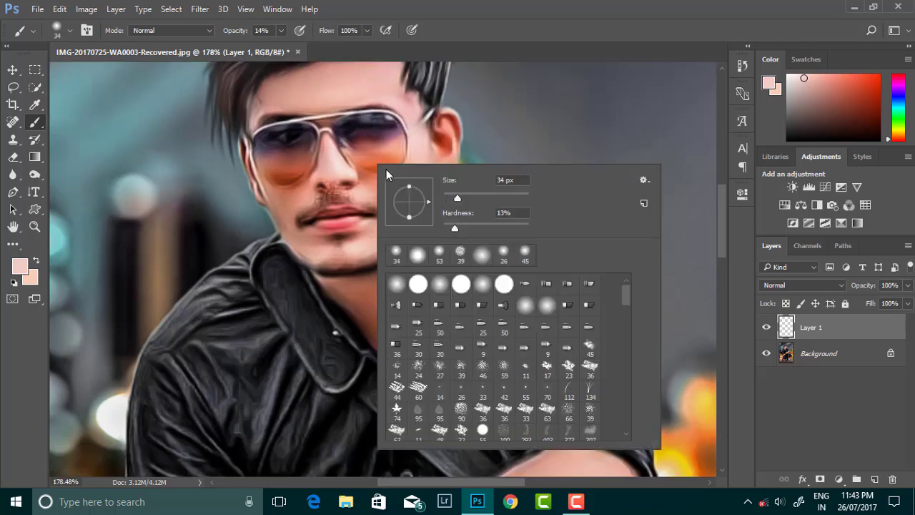
pyautogui.moveTo(463, 201); pyautogui.dragTo(453, 201)
pyautogui.click(297, 202)
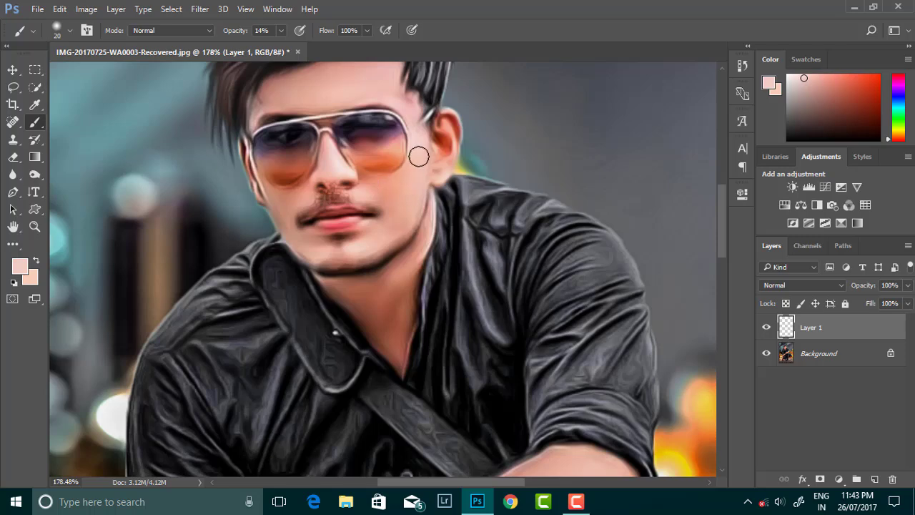
# Zoom in on the arm and enlarge the brush to a harder 64 px
pyautogui.scroll(-1, 364, 248)
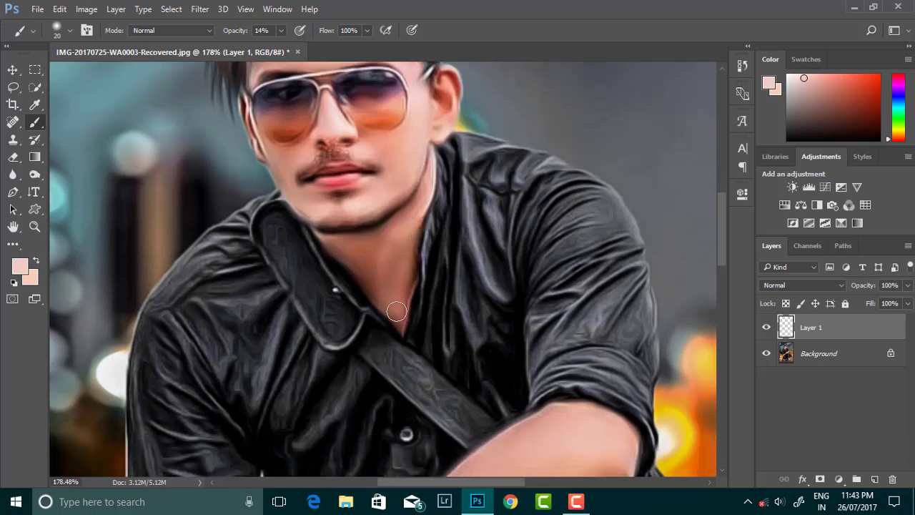
pyautogui.scroll(-3, 326, 259)
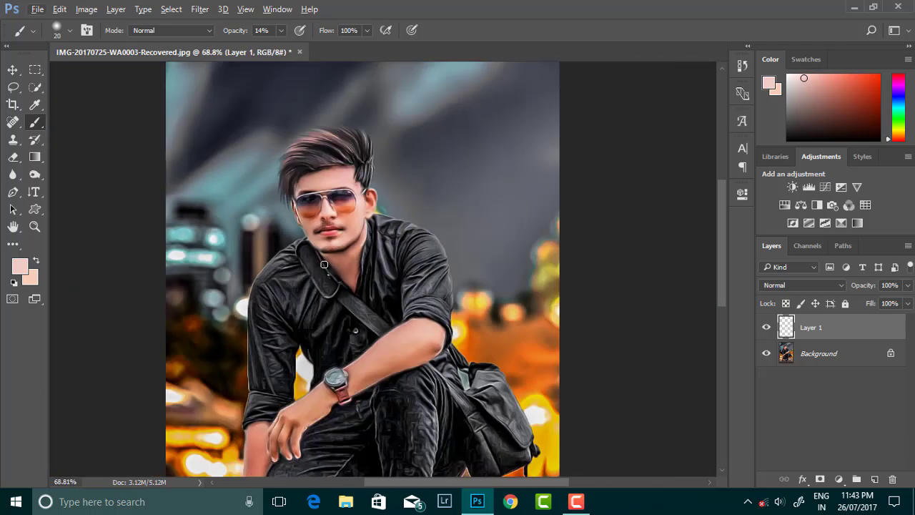
pyautogui.scroll(-2, 336, 268)
pyautogui.scroll(3, 372, 135)
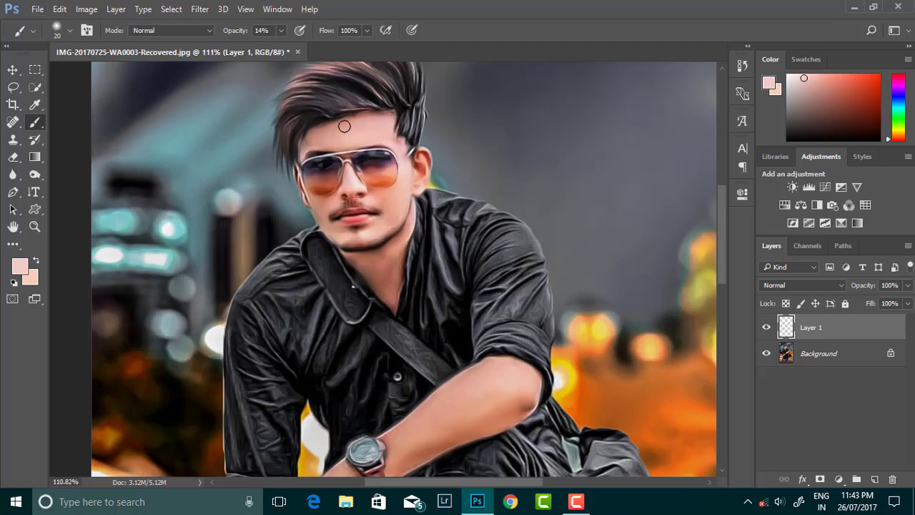
pyautogui.scroll(-1, 402, 176)
pyautogui.scroll(-1, 447, 178)
pyautogui.scroll(-2, 466, 241)
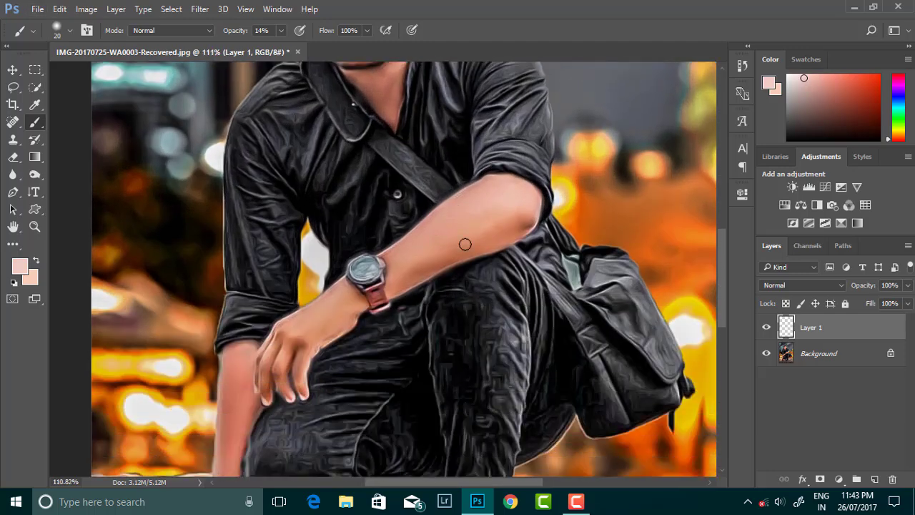
pyautogui.rightClick(548, 236)
pyautogui.click(434, 266)
pyautogui.rightClick(486, 231)
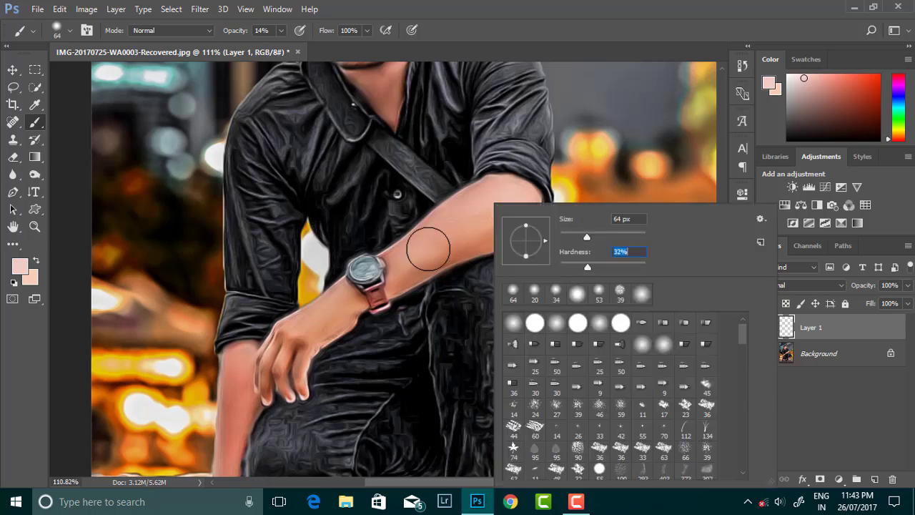
pyautogui.click(427, 247)
pyautogui.scroll(-1, 422, 247)
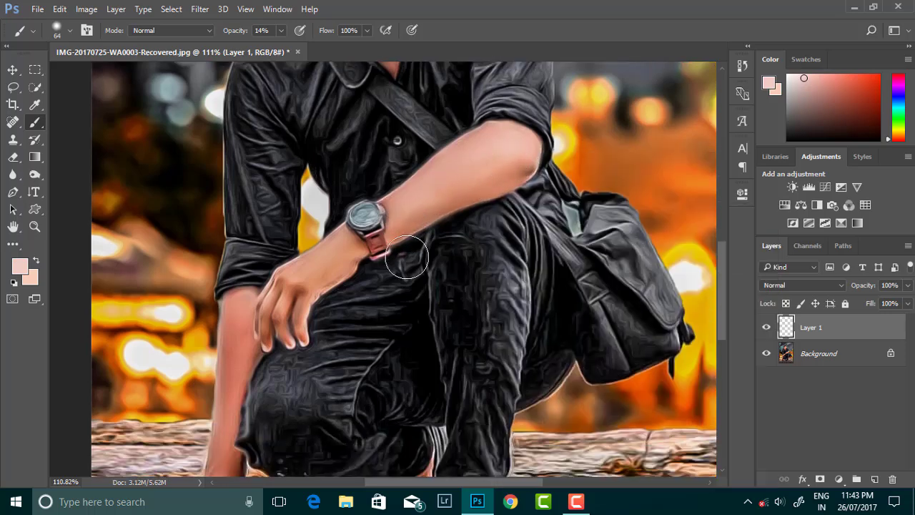
pyautogui.scroll(-1, 295, 282)
# Set a 44 px brush and paint soft pink strokes over the hand and fingers
pyautogui.rightClick(344, 215)
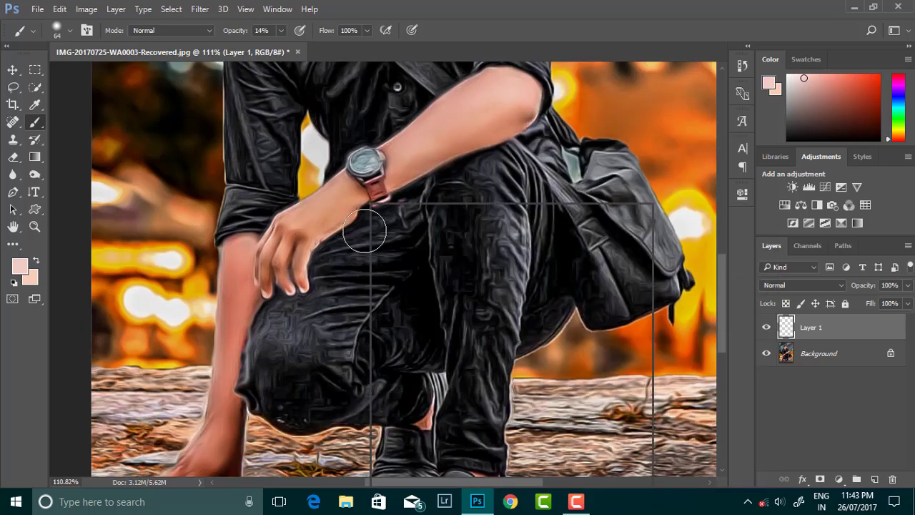
pyautogui.write('44')
pyautogui.press('Return')
pyautogui.scroll(-1, 287, 213)
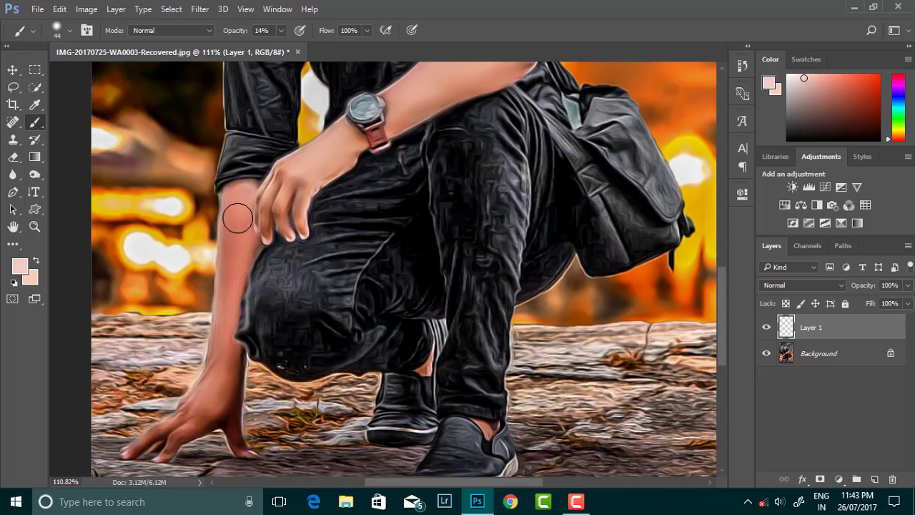
pyautogui.scroll(-1, 219, 357)
pyautogui.moveTo(220, 346); pyautogui.dragTo(143, 394)
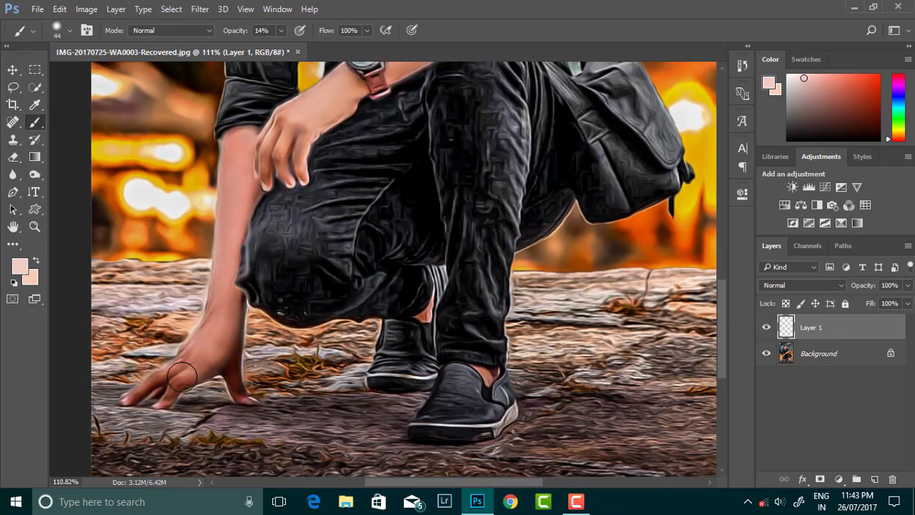
pyautogui.moveTo(226, 352); pyautogui.dragTo(251, 388)
# Switch to the Eraser tool and bring up the layer context menu for merging
pyautogui.rightClick(12, 157)
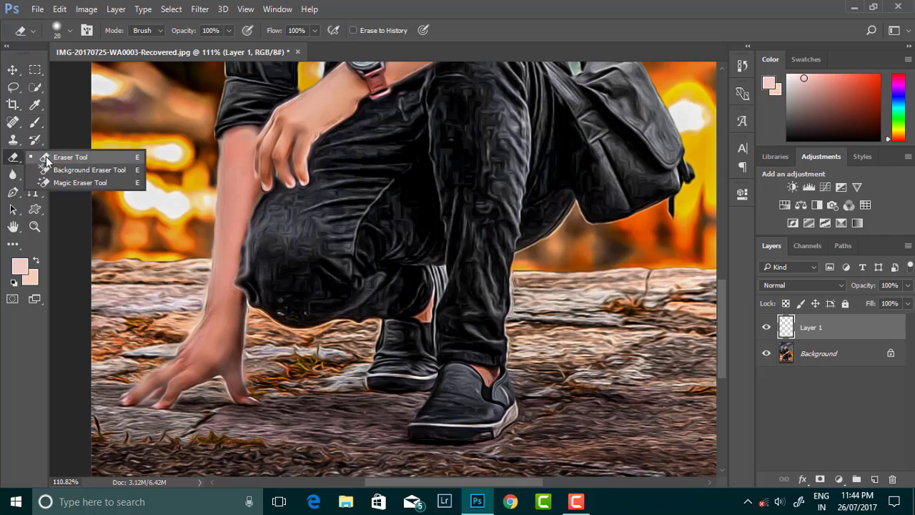
pyautogui.click(72, 152)
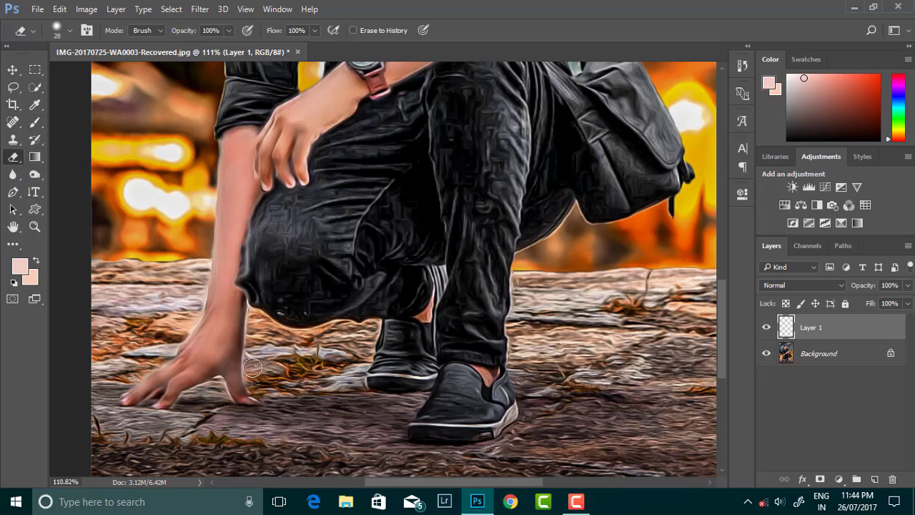
pyautogui.keyDown('alt'); pyautogui.scroll(-2, 292, 181); pyautogui.keyUp('alt')
pyautogui.keyDown('alt'); pyautogui.scroll(-1, 292, 181); pyautogui.keyUp('alt')
pyautogui.keyDown('alt'); pyautogui.scroll(1, 571, 257); pyautogui.keyUp('alt')
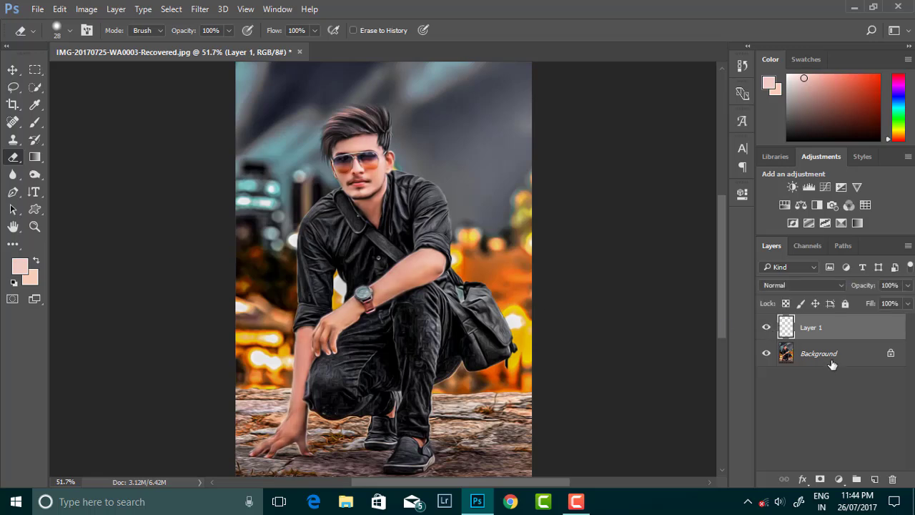
pyautogui.rightClick(815, 354)
# Merge Layer 1 into the Background and raise Clarity and Whites in Camera Raw Filter
pyautogui.click(809, 292)
pyautogui.click(199, 9)
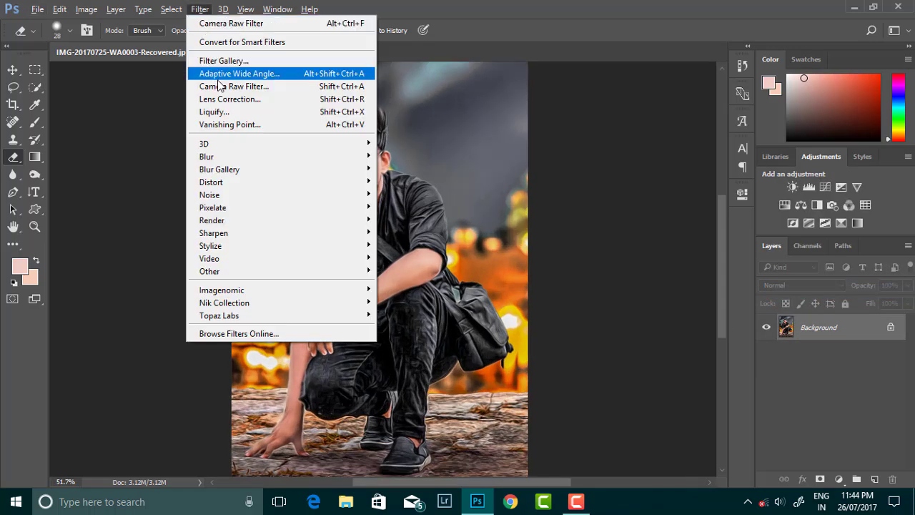
pyautogui.click(271, 92)
pyautogui.moveTo(739, 412); pyautogui.dragTo(750, 413)
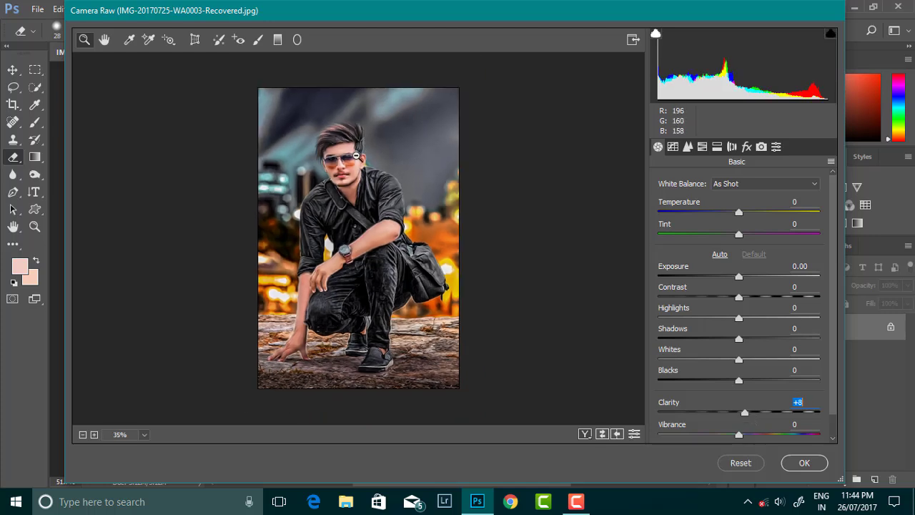
pyautogui.click(511, 230)
pyautogui.moveTo(739, 360); pyautogui.dragTo(748, 360)
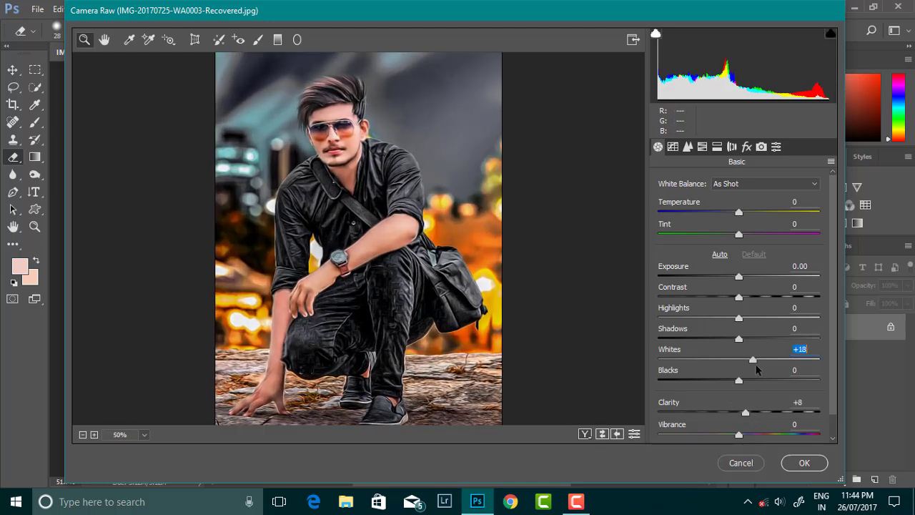
# Brighten the Oranges luminance in HSL and keep Oranges saturation at default
pyautogui.click(702, 146)
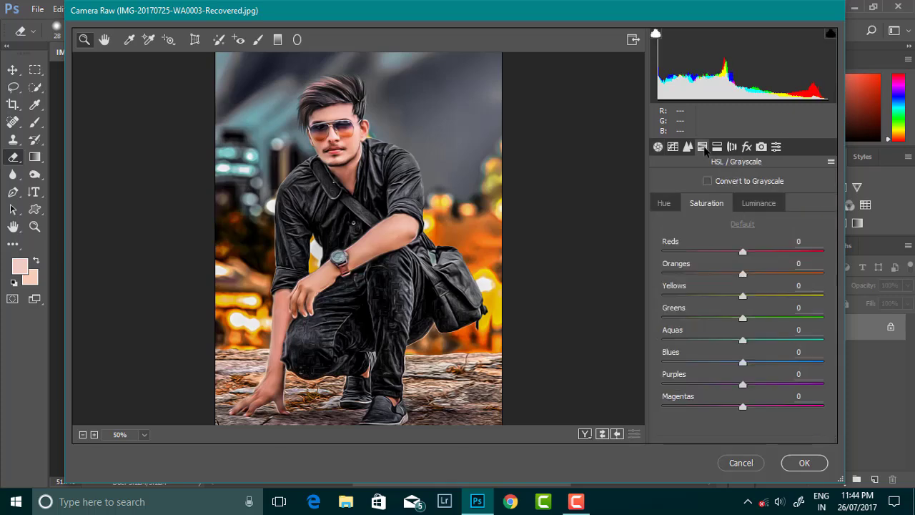
pyautogui.click(758, 203)
pyautogui.moveTo(743, 274)
pyautogui.mouseDown()
pyautogui.moveTo(765, 274)
pyautogui.moveTo(735, 275)
pyautogui.mouseUp()
pyautogui.click(707, 203)
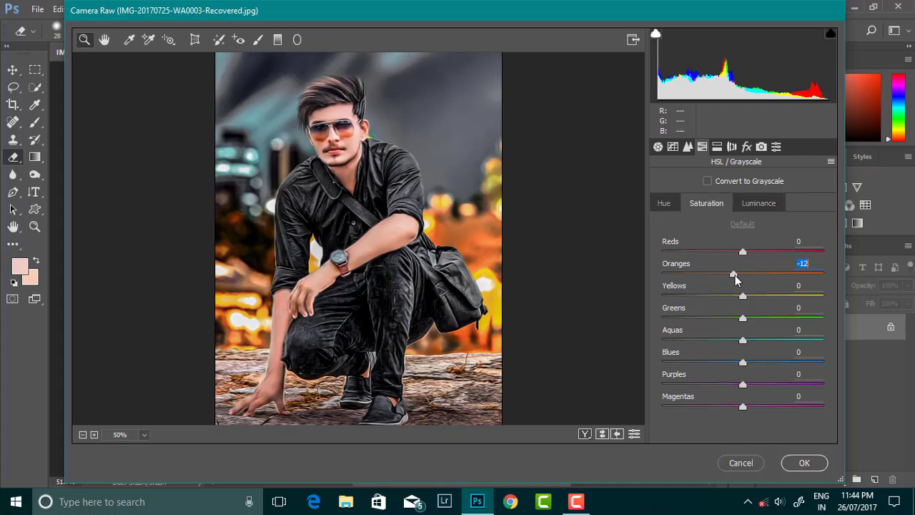
pyautogui.click(758, 223)
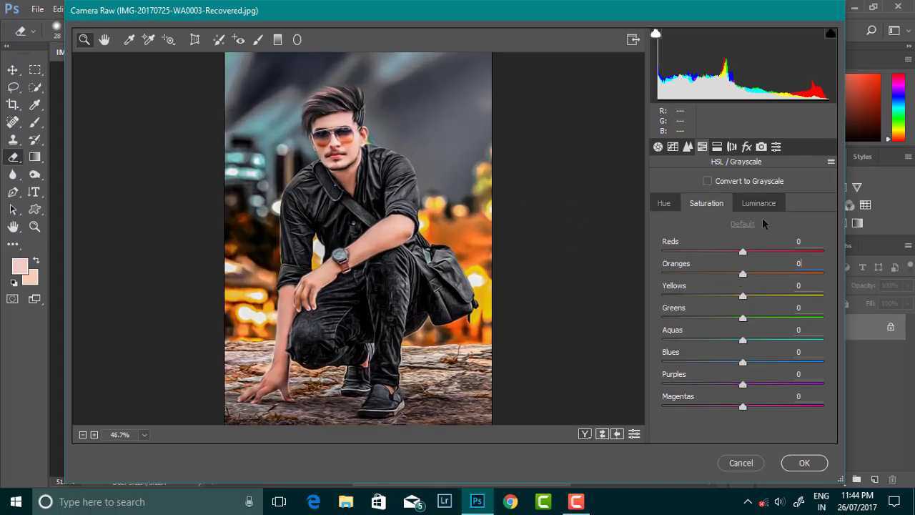
pyautogui.click(756, 206)
pyautogui.doubleClick(749, 275)
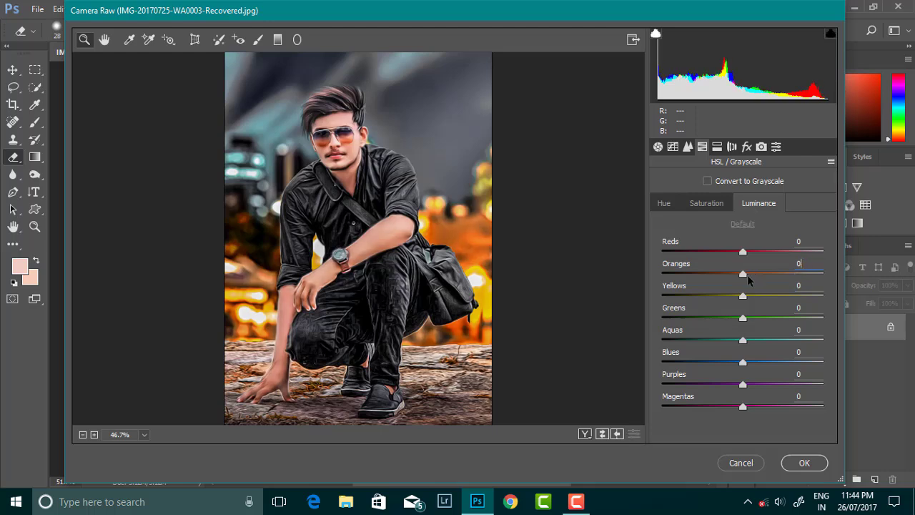
pyautogui.hotkey('ctrl', 'z')
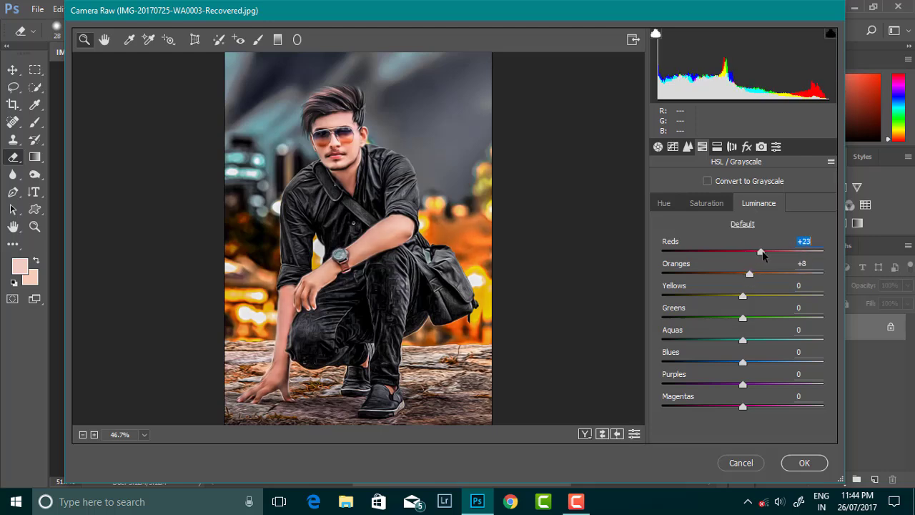
# Desaturate Blues to -100 and boost Yellows saturation to +25
pyautogui.keyDown('alt'); pyautogui.click(336, 171); pyautogui.keyUp('alt')
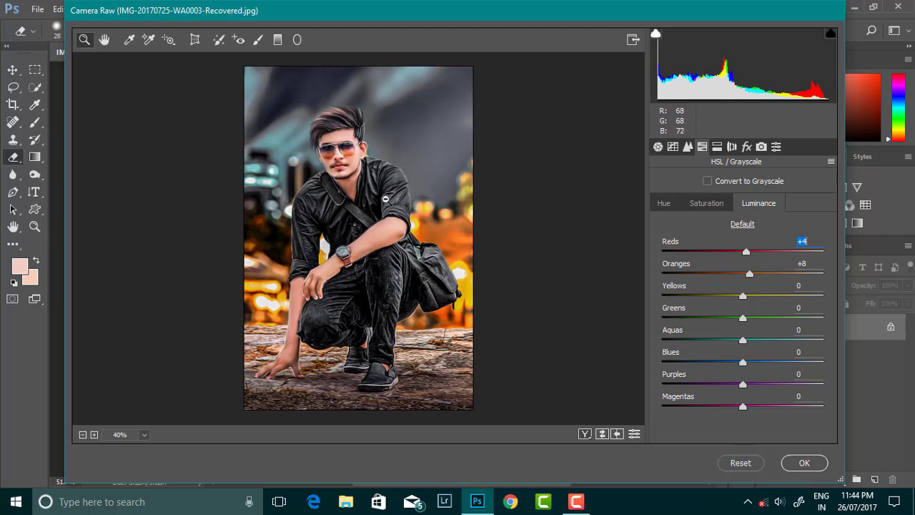
pyautogui.click(707, 203)
pyautogui.moveTo(743, 362); pyautogui.dragTo(638, 364)
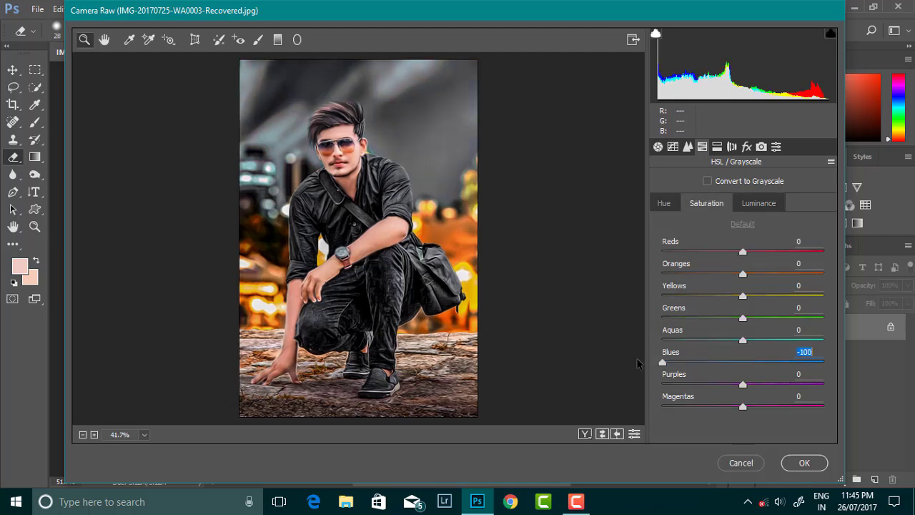
pyautogui.moveTo(743, 295)
pyautogui.mouseDown()
pyautogui.moveTo(772, 326)
pyautogui.moveTo(756, 324)
pyautogui.mouseUp()
# Set Sharpening Amount to 35 and apply the Camera Raw adjustments
pyautogui.click(687, 147)
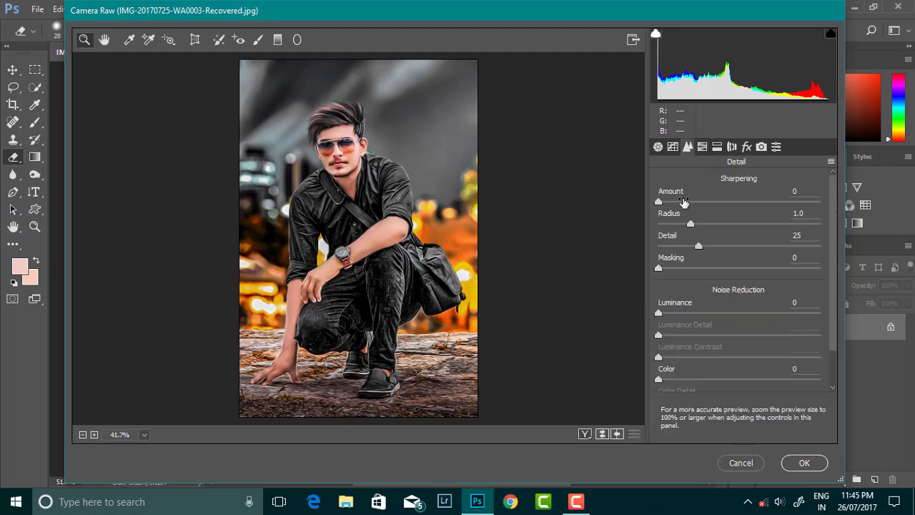
pyautogui.scroll(2, 443, 151)
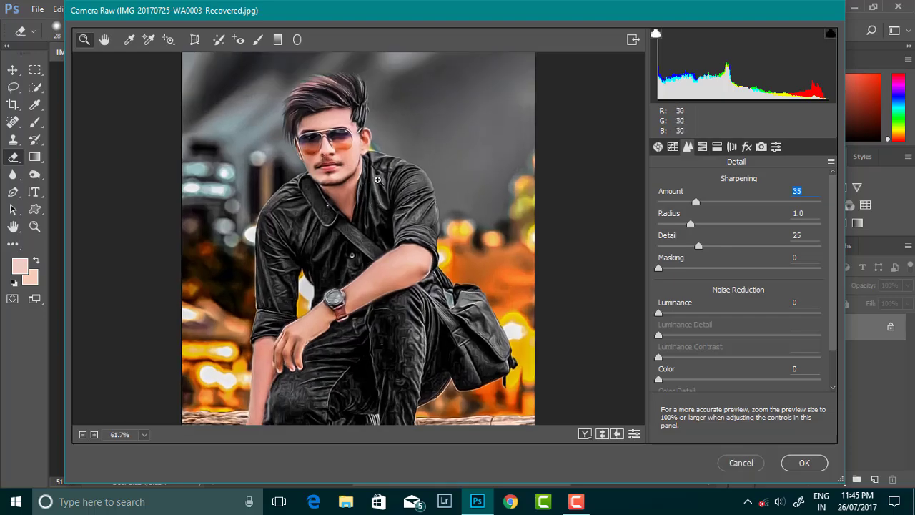
pyautogui.scroll(2, 401, 186)
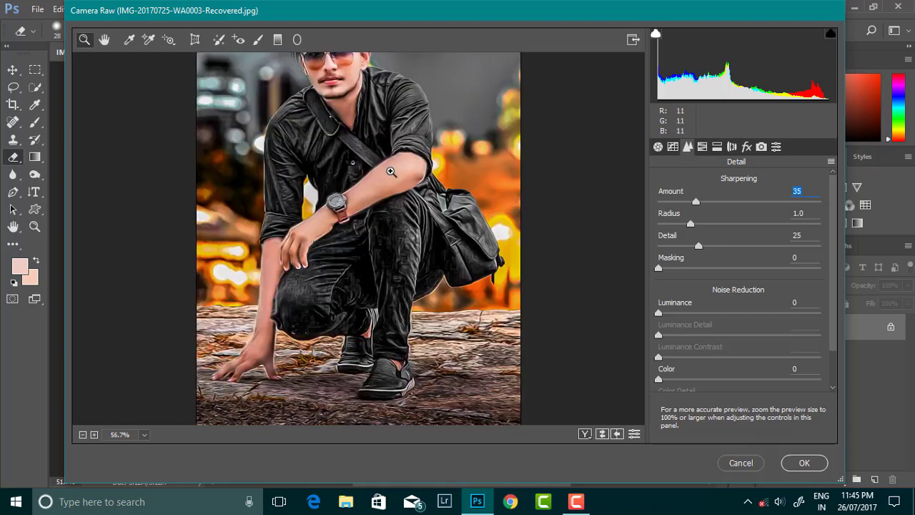
pyautogui.scroll(-1, 386, 172)
pyautogui.click(805, 463)
pyautogui.scroll(-2, 402, 240)
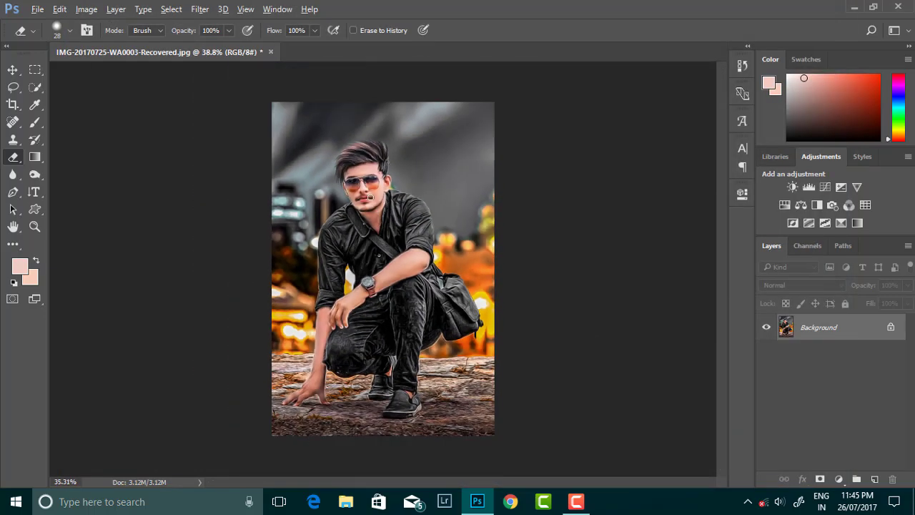
pyautogui.scroll(2, 402, 240)
pyautogui.scroll(1, 402, 240)
pyautogui.click(37, 9)
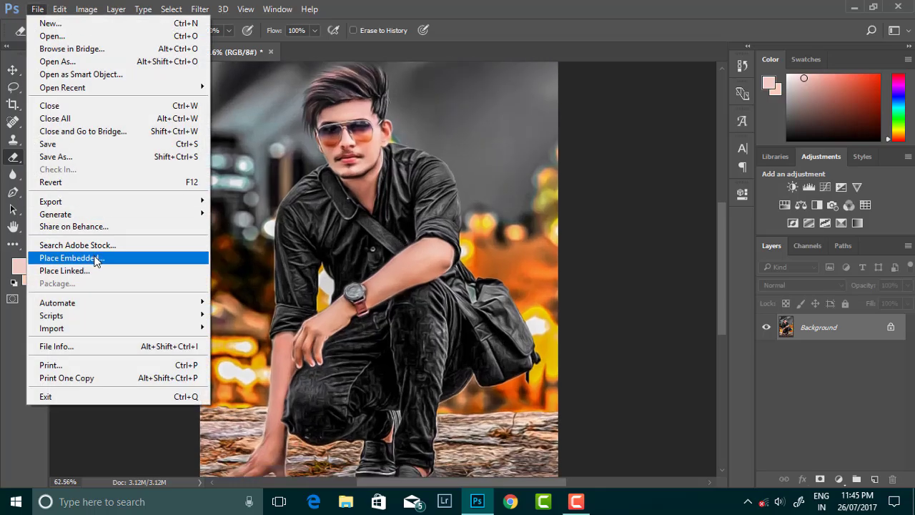
# Place Embedded the 'S.R. RDITING ZONE (68)' tattoo PNG from the tattu S.R. Editing Zone folder
pyautogui.click(78, 260)
pyautogui.click(68, 32)
pyautogui.click(68, 33)
pyautogui.doubleClick(314, 107)
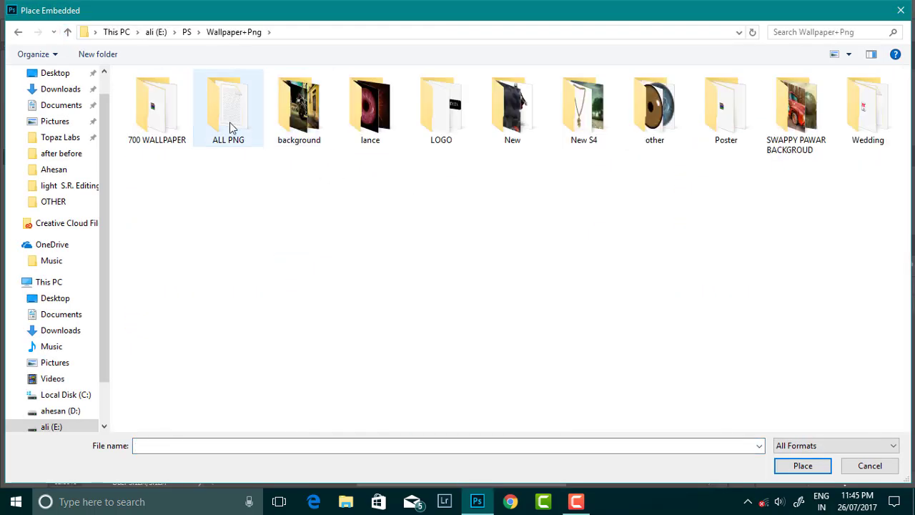
pyautogui.doubleClick(229, 118)
pyautogui.doubleClick(673, 231)
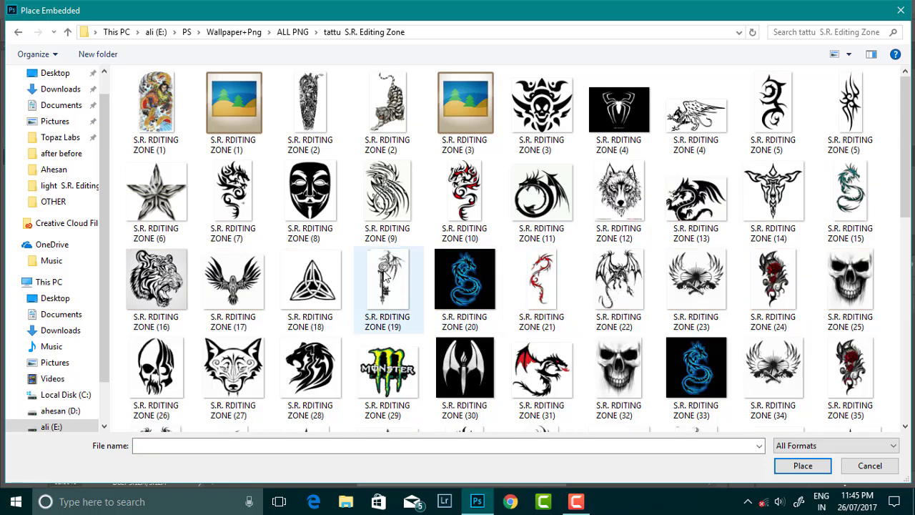
pyautogui.scroll(-3, 673, 265)
pyautogui.scroll(-3, 336, 322)
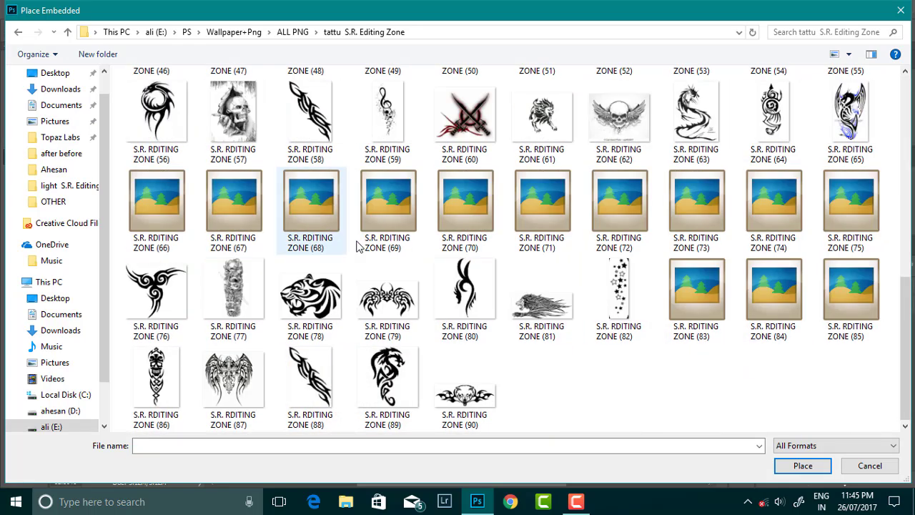
pyautogui.doubleClick(309, 207)
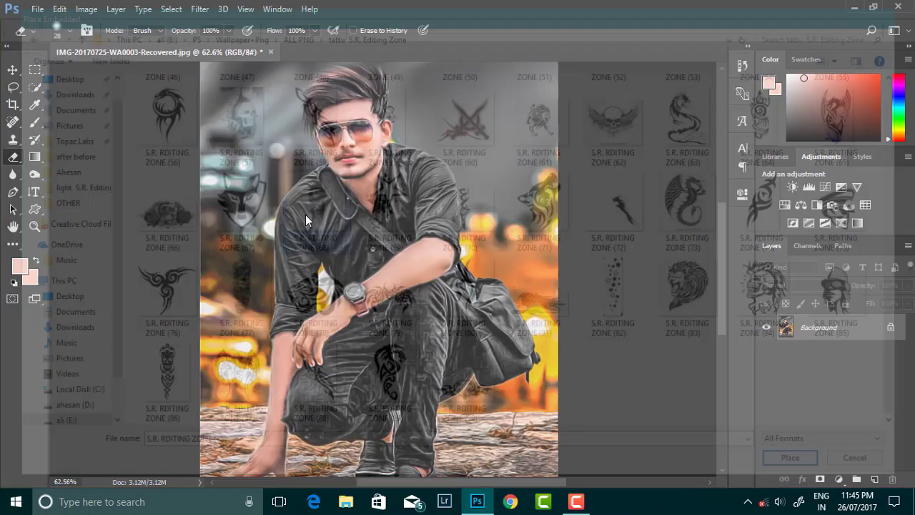
# Rotate and shrink the tattoo onto the forearm and set its blend mode to Multiply
pyautogui.moveTo(564, 84)
pyautogui.mouseDown()
pyautogui.moveTo(130, 321)
pyautogui.moveTo(521, 243)
pyautogui.moveTo(500, 311)
pyautogui.moveTo(377, 251)
pyautogui.moveTo(366, 256)
pyautogui.moveTo(461, 276)
pyautogui.mouseUp()
pyautogui.moveTo(551, 272); pyautogui.dragTo(552, 246)
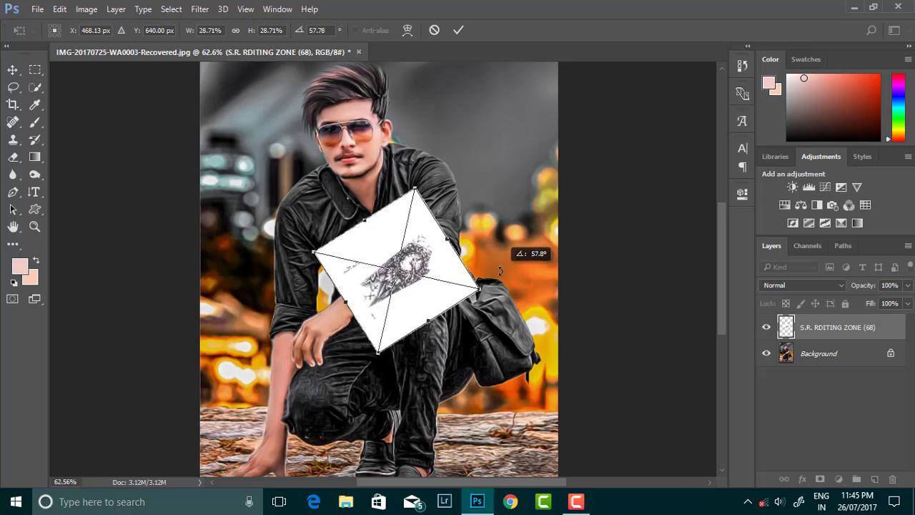
pyautogui.click(803, 284)
pyautogui.click(779, 57)
# Widen and skew the tattoo to follow the arm, then commit the transform
pyautogui.moveTo(416, 266); pyautogui.dragTo(429, 268)
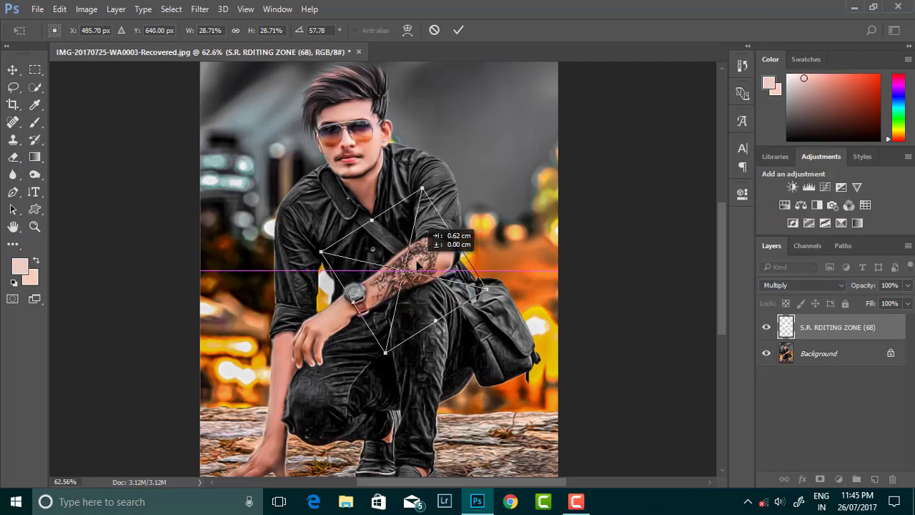
pyautogui.scroll(2, 429, 268)
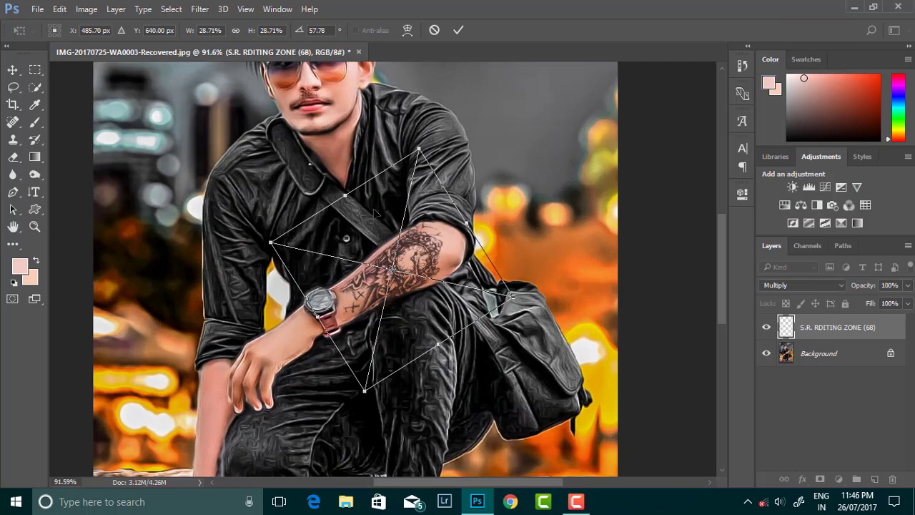
pyautogui.moveTo(345, 199); pyautogui.dragTo(342, 191)
pyautogui.moveTo(440, 347); pyautogui.dragTo(446, 346)
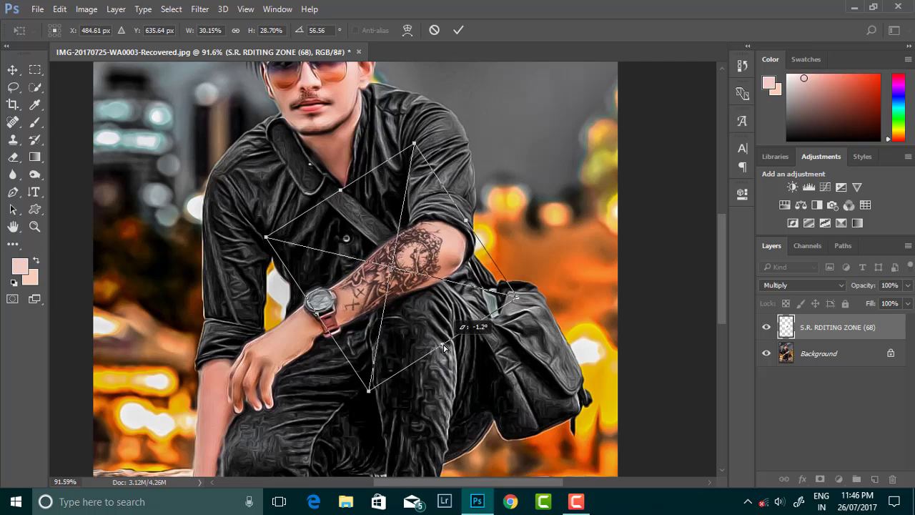
pyautogui.moveTo(340, 192); pyautogui.dragTo(337, 192)
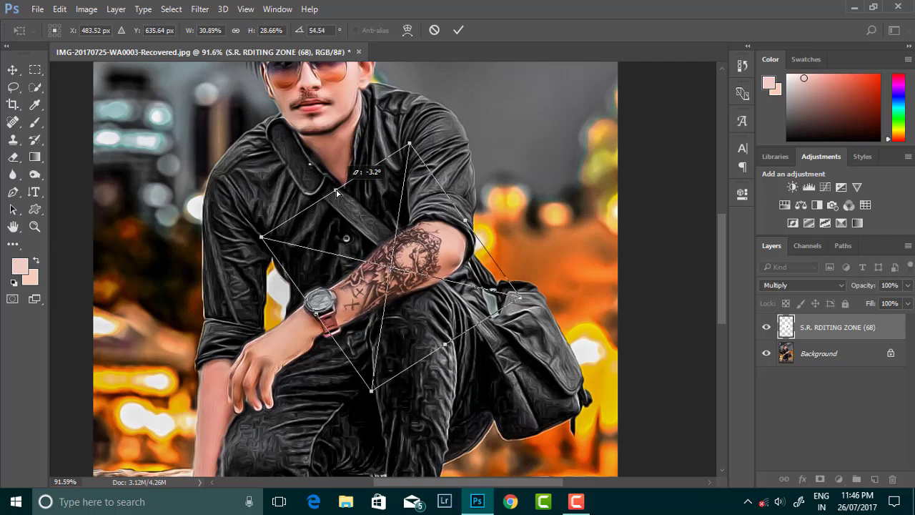
pyautogui.click(459, 30)
pyautogui.press('e')
pyautogui.hotkey('ctrl', '0')
# Rasterize the tattoo layer and erase the white area around the design
pyautogui.click(767, 354)
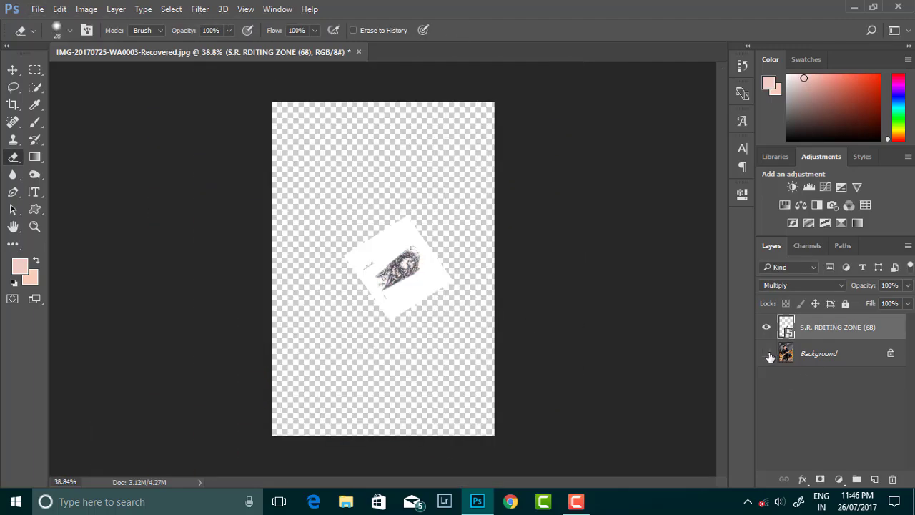
pyautogui.click(767, 354)
pyautogui.click(768, 354)
pyautogui.scroll(5, 376, 265)
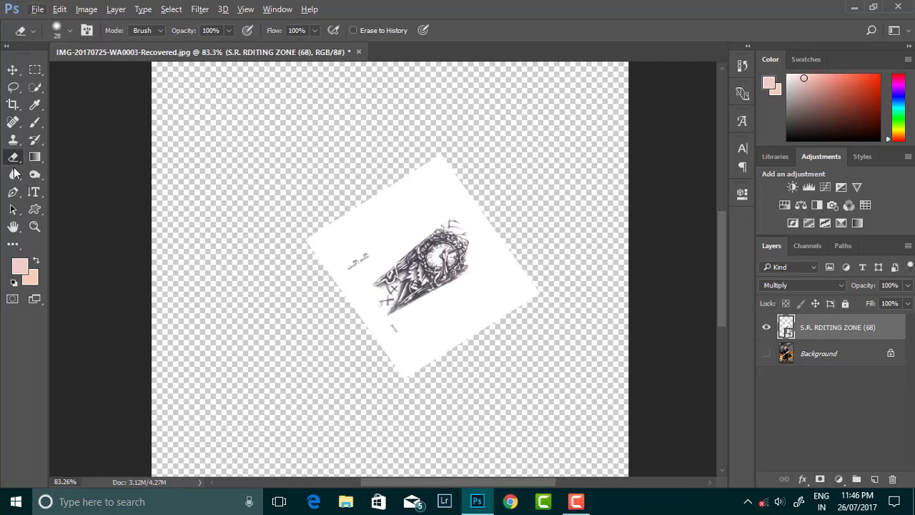
pyautogui.click(353, 261)
pyautogui.press('Return')
pyautogui.moveTo(344, 260); pyautogui.dragTo(361, 258)
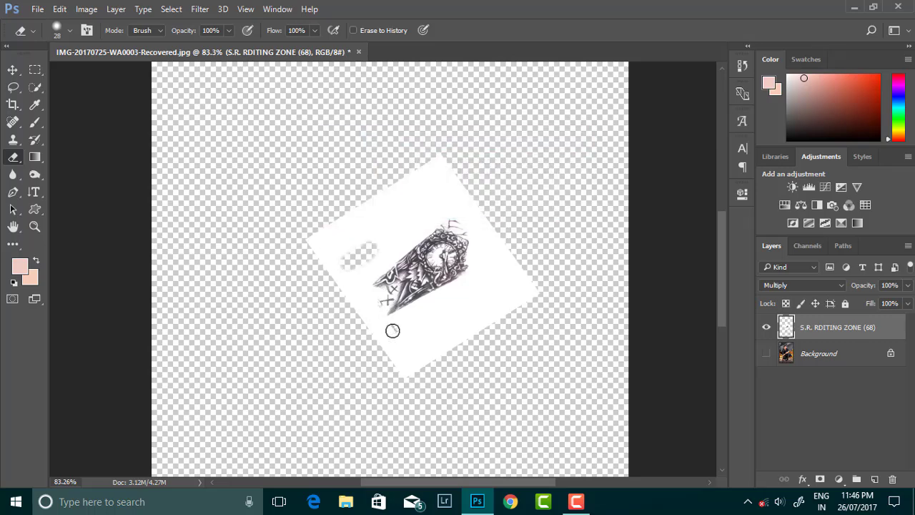
pyautogui.click(767, 353)
# Darken the tattoo with Levels: black input 27, white output about 237
pyautogui.scroll(1, 396, 242)
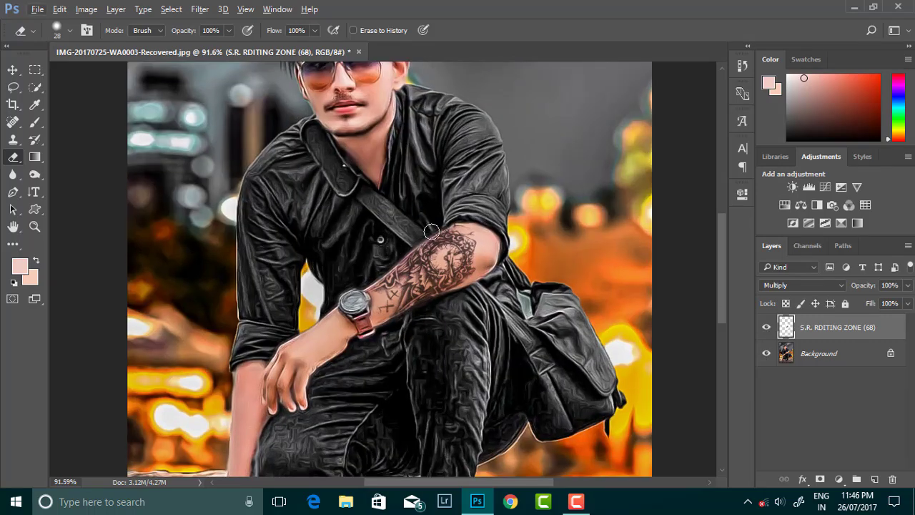
pyautogui.scroll(-5, 483, 231)
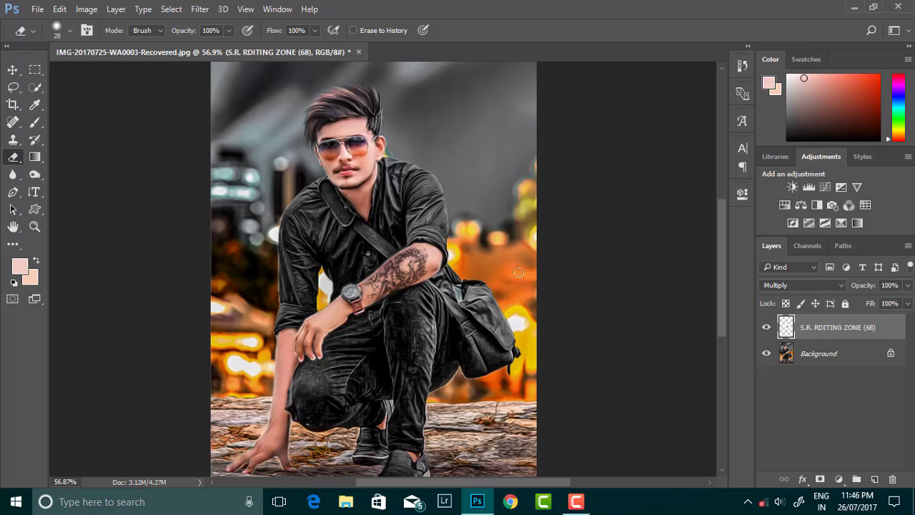
pyautogui.scroll(-2, 519, 272)
pyautogui.scroll(-2, 458, 279)
pyautogui.scroll(1, 394, 282)
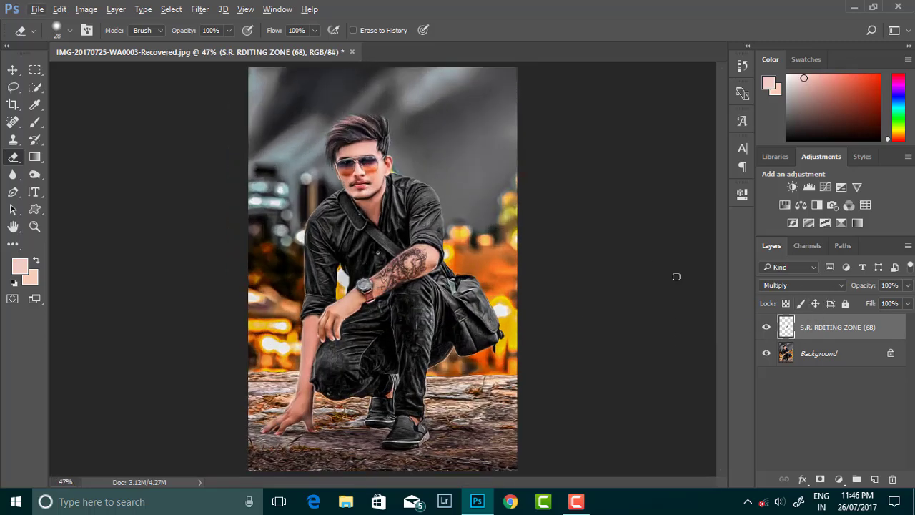
pyautogui.click(86, 9)
pyautogui.click(246, 57)
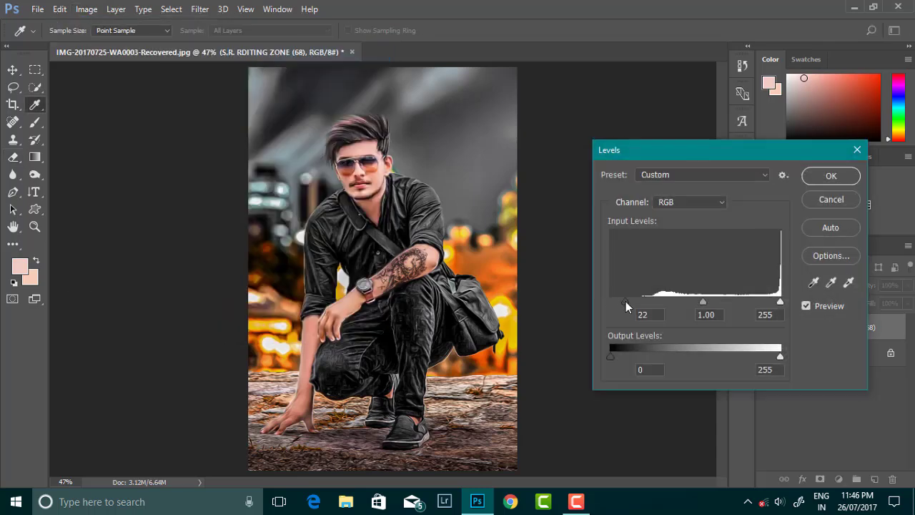
pyautogui.moveTo(626, 302); pyautogui.dragTo(629, 302)
pyautogui.moveTo(780, 355); pyautogui.dragTo(762, 357)
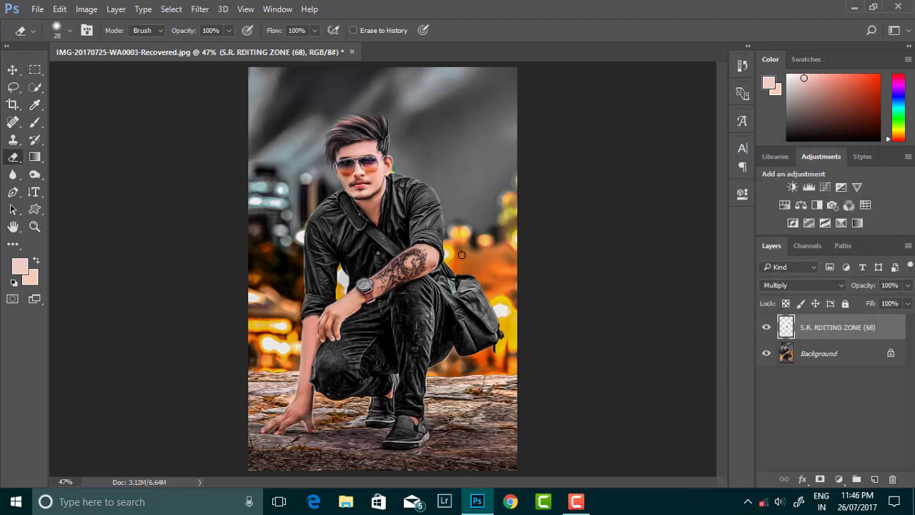
pyautogui.click(829, 176)
pyautogui.press('e')
pyautogui.scroll(1, 567, 338)
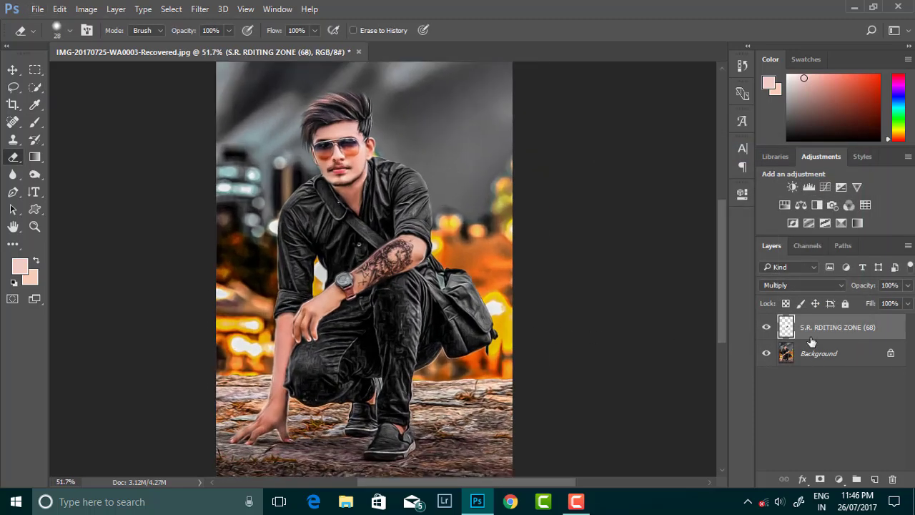
# Place the gold dollar chain PNG as an embedded layer in Normal blending
pyautogui.click(37, 9)
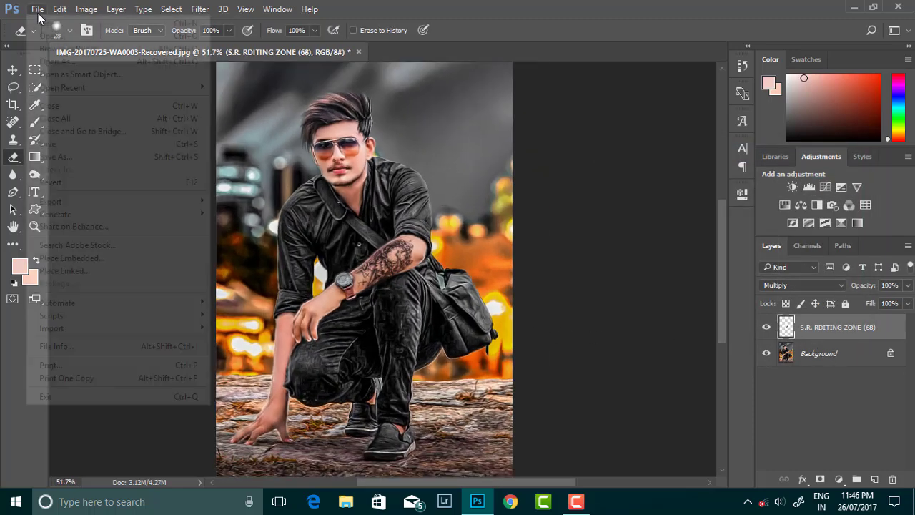
pyautogui.click(62, 258)
pyautogui.click(68, 32)
pyautogui.click(68, 32)
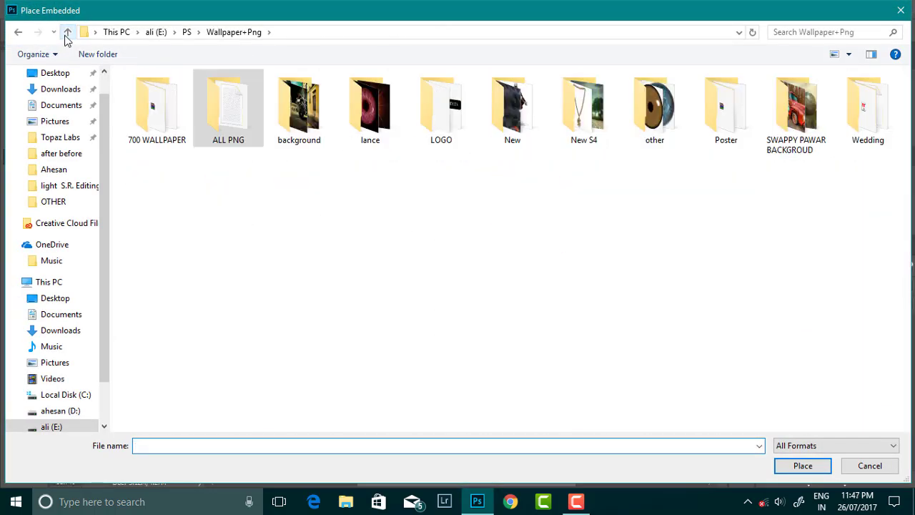
pyautogui.doubleClick(586, 104)
pyautogui.doubleClick(242, 114)
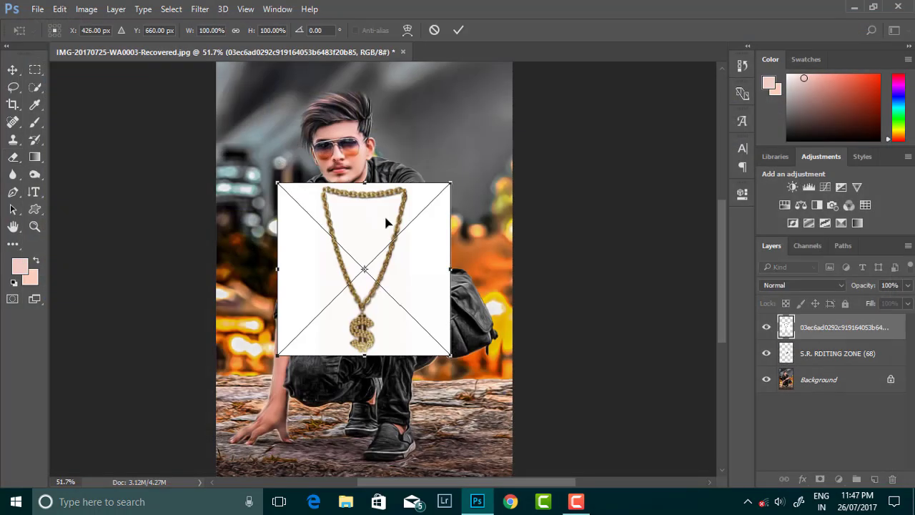
pyautogui.click(816, 286)
pyautogui.click(797, 264)
pyautogui.click(780, 284)
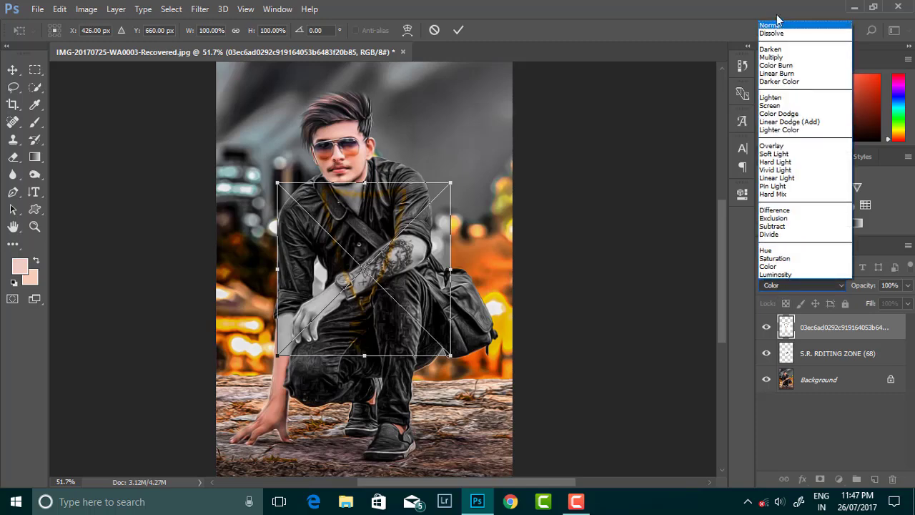
pyautogui.click(778, 24)
pyautogui.click(13, 156)
# Rasterize the chain layer and delete its white background using the Magic Wand
pyautogui.scroll(2, 327, 251)
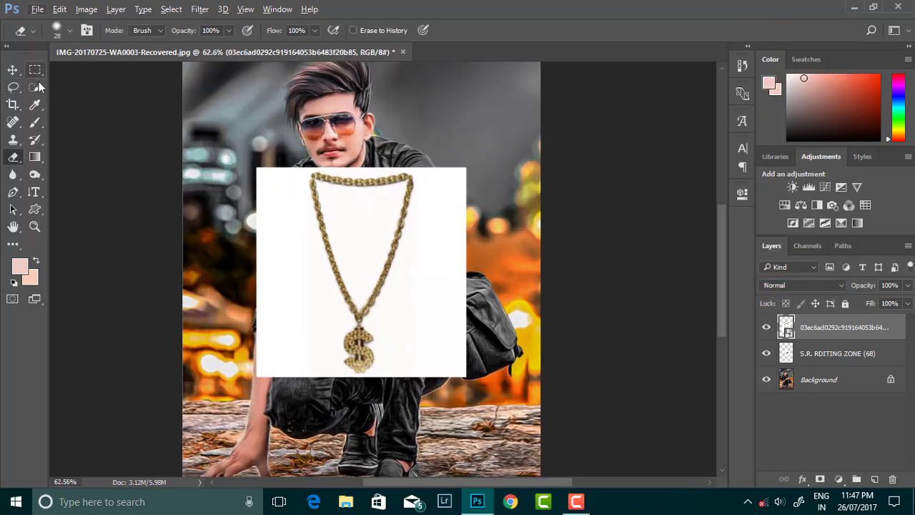
pyautogui.rightClick(37, 104)
pyautogui.click(78, 102)
pyautogui.click(439, 279)
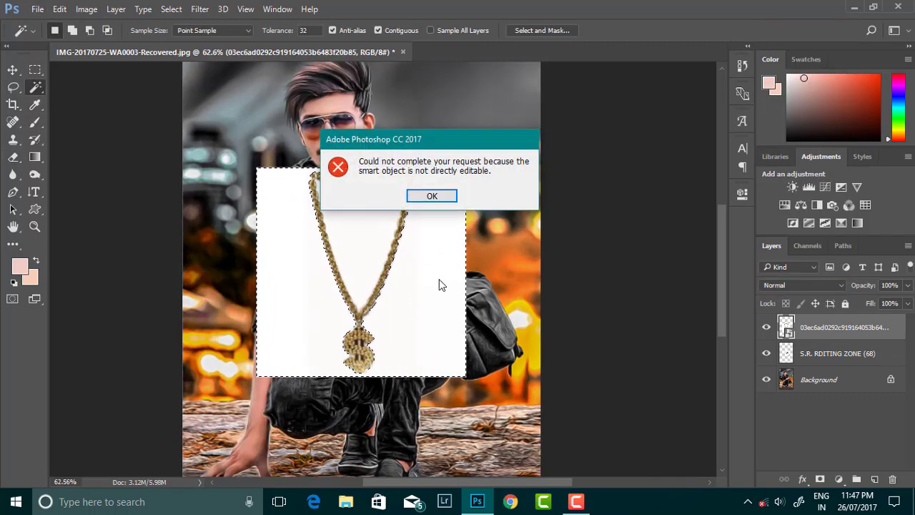
pyautogui.press('Return')
pyautogui.click(13, 157)
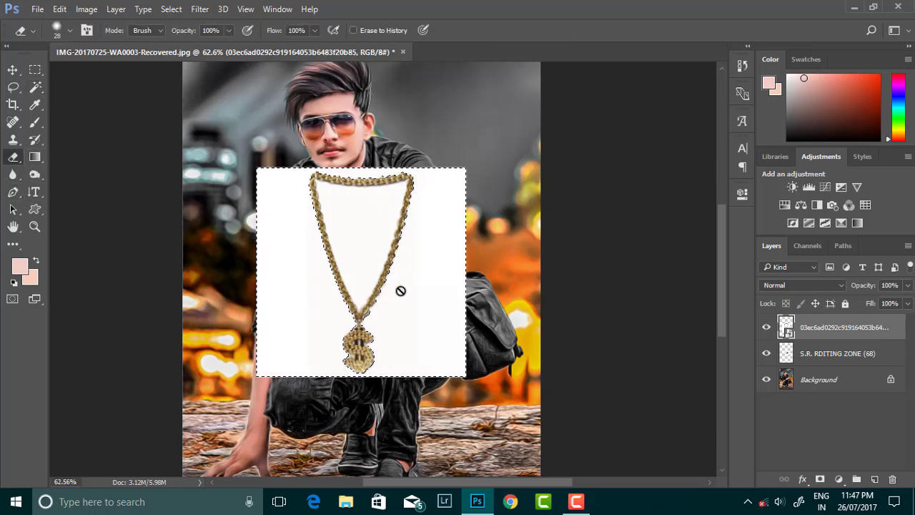
pyautogui.click(401, 291)
pyautogui.click(431, 206)
pyautogui.moveTo(35, 87); pyautogui.dragTo(86, 101)
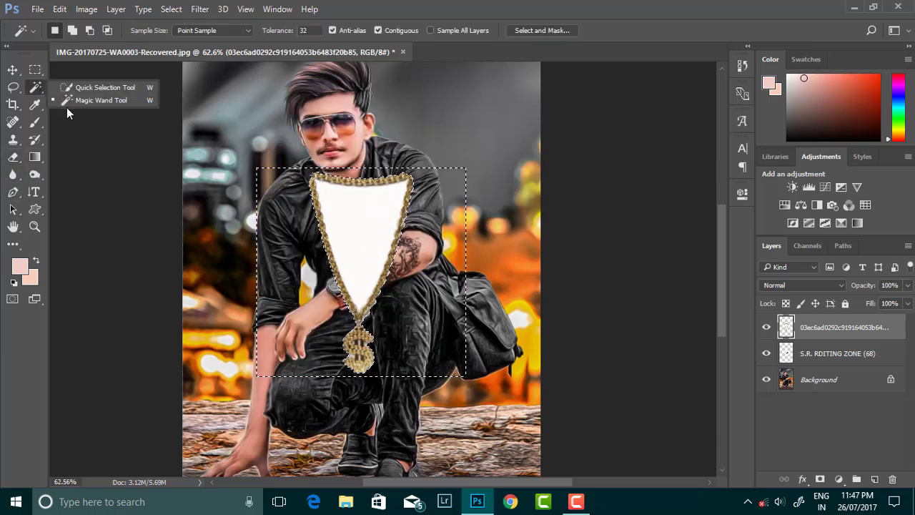
pyautogui.press('Delete')
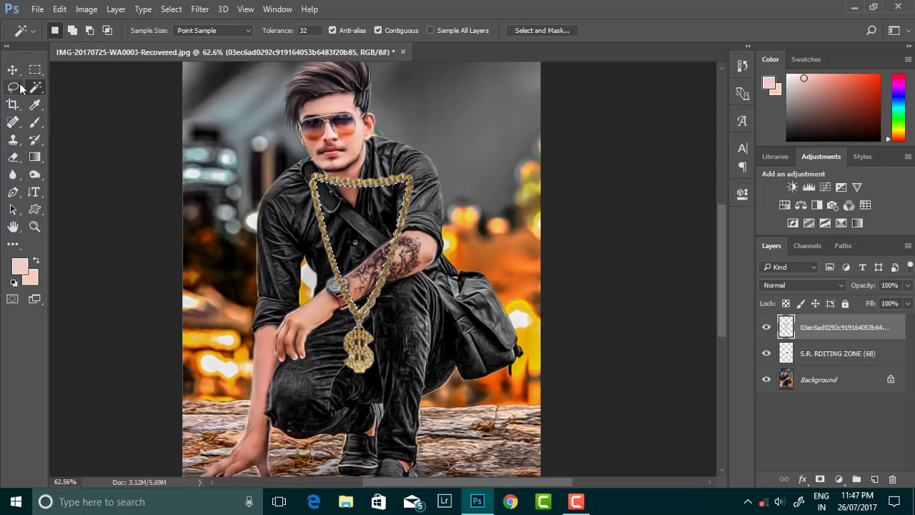
pyautogui.click(13, 70)
pyautogui.press('m')
# Darken the chain's shadows with a Levels adjustment
pyautogui.click(86, 8)
pyautogui.moveTo(106, 42)
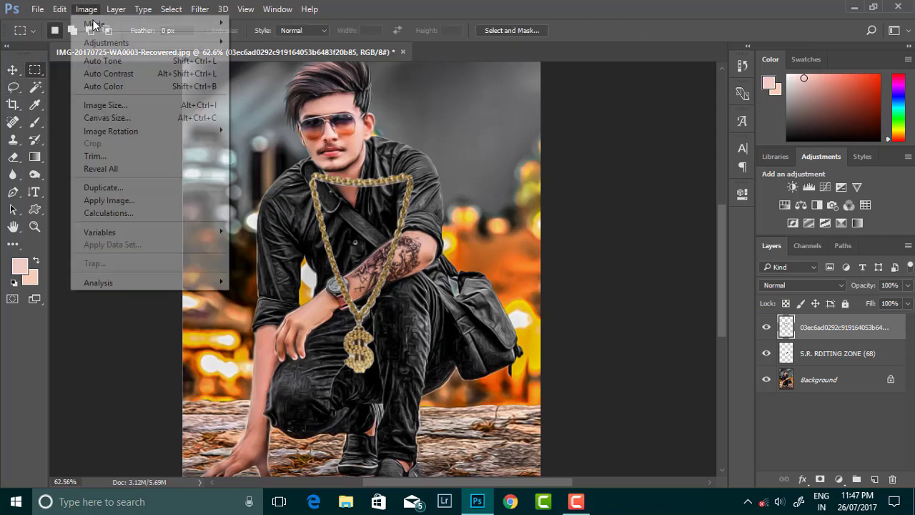
pyautogui.click(272, 55)
pyautogui.moveTo(611, 301); pyautogui.dragTo(627, 302)
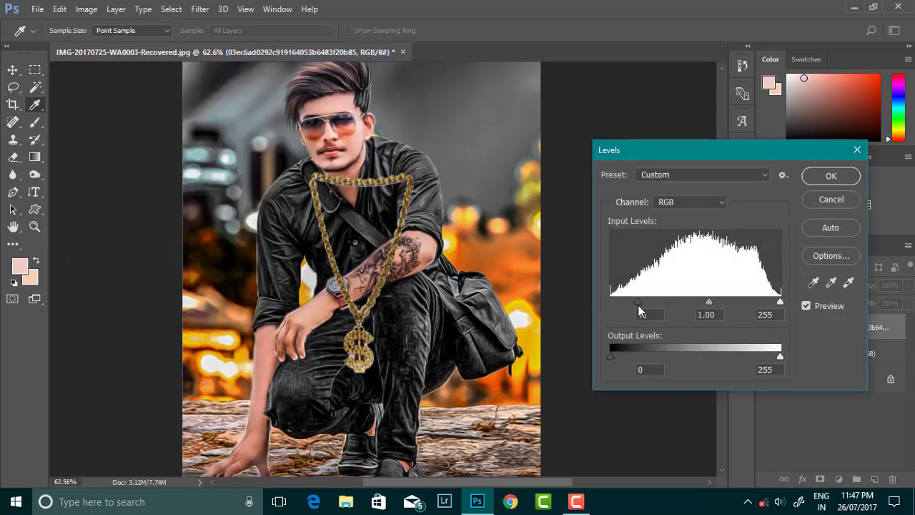
pyautogui.click(828, 176)
# Boost the chain's saturation to about +63 with Hue/Saturation
pyautogui.click(86, 9)
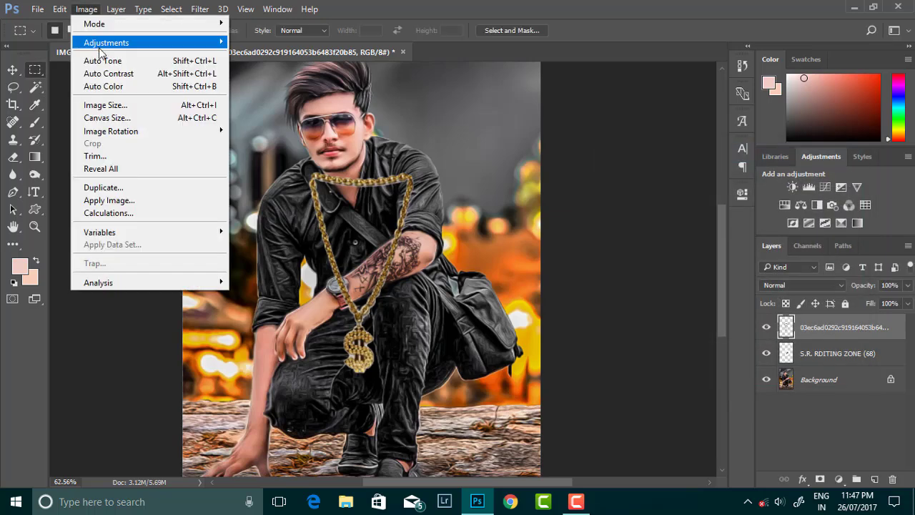
pyautogui.click(265, 137)
pyautogui.moveTo(694, 247); pyautogui.dragTo(737, 247)
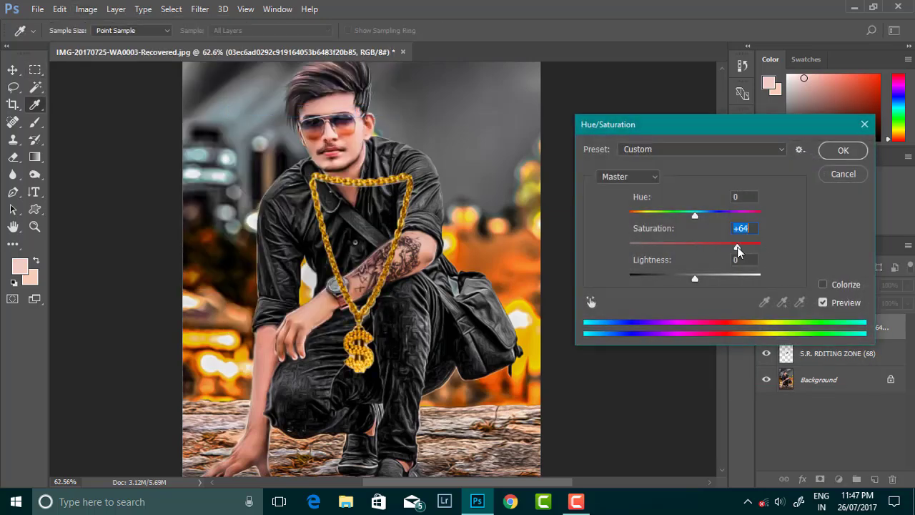
pyautogui.click(843, 150)
pyautogui.click(12, 70)
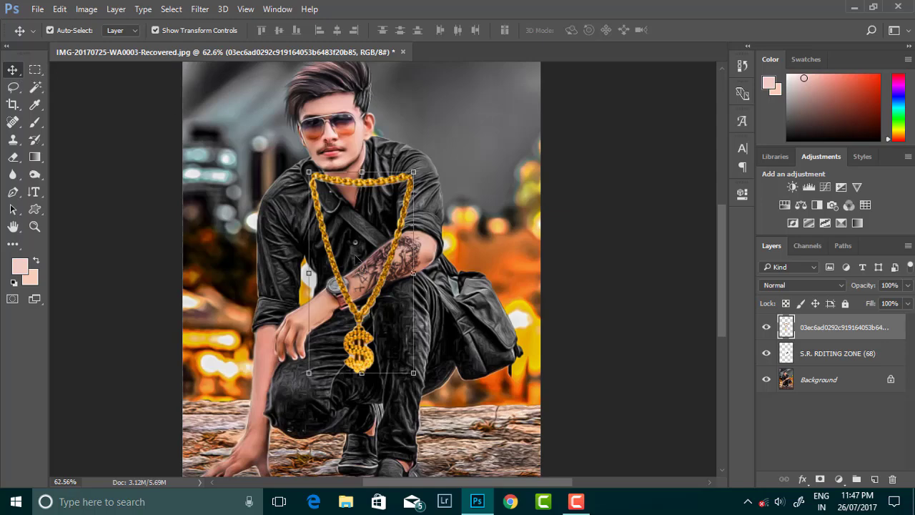
# Move the chain up toward the neck and shrink it with Free Transform
pyautogui.click(384, 267)
pyautogui.moveTo(384, 267); pyautogui.dragTo(384, 299)
pyautogui.click(826, 335)
pyautogui.hotkey('ctrl', 't')
pyautogui.moveTo(351, 272); pyautogui.dragTo(350, 208)
pyautogui.moveTo(411, 318); pyautogui.dragTo(369, 236)
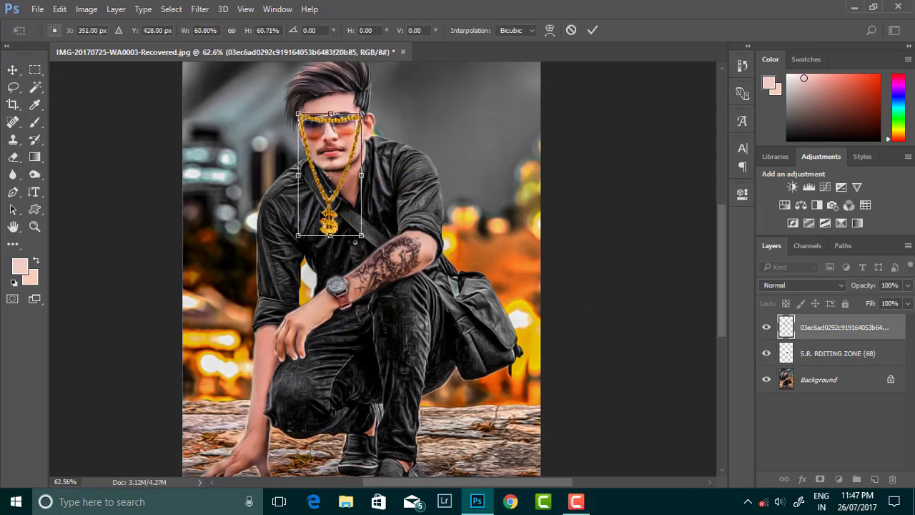
pyautogui.moveTo(404, 115); pyautogui.dragTo(397, 79)
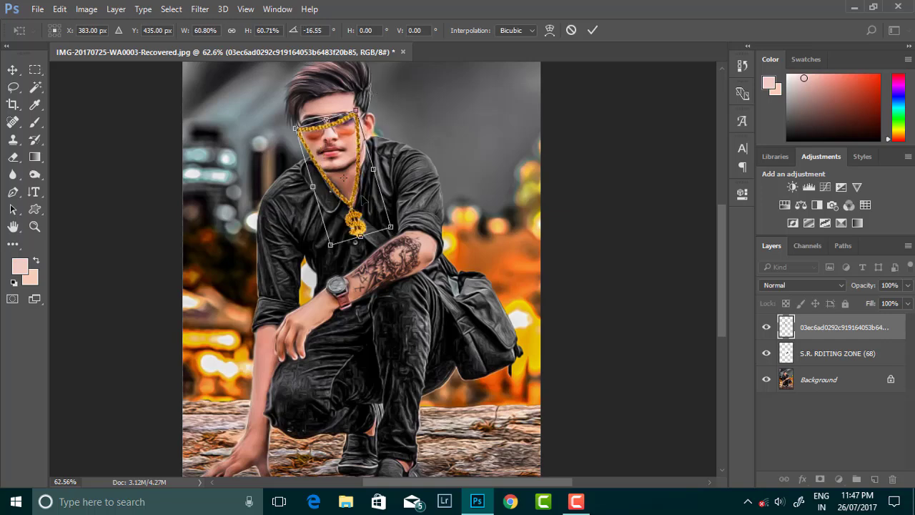
# Rotate and skew the chain's corners so it loops around the neck, then commit
pyautogui.scroll(3, 364, 201)
pyautogui.moveTo(422, 250); pyautogui.dragTo(404, 268)
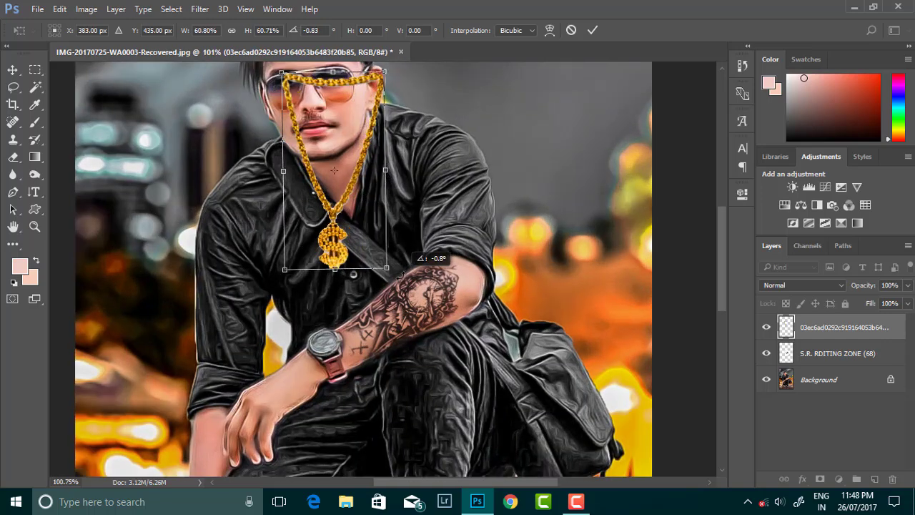
pyautogui.moveTo(349, 196); pyautogui.dragTo(349, 204)
pyautogui.moveTo(283, 178); pyautogui.dragTo(272, 194)
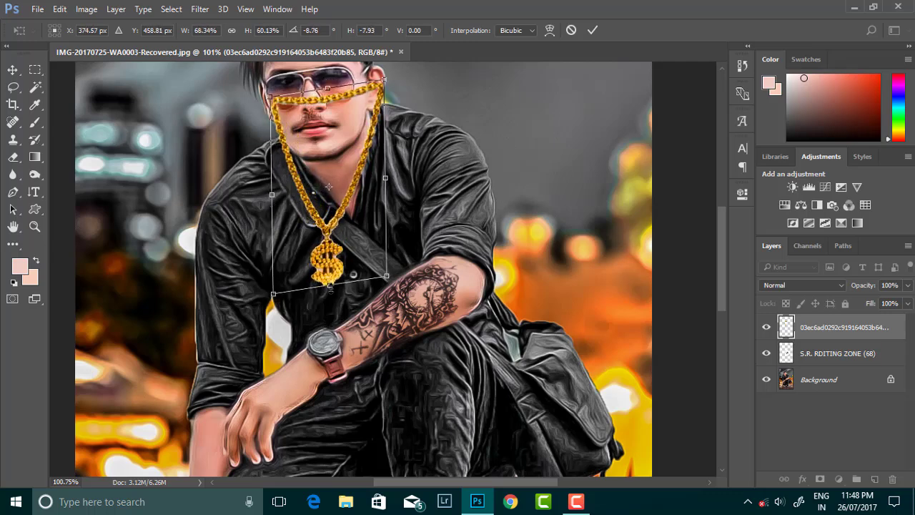
pyautogui.moveTo(329, 286); pyautogui.dragTo(290, 276)
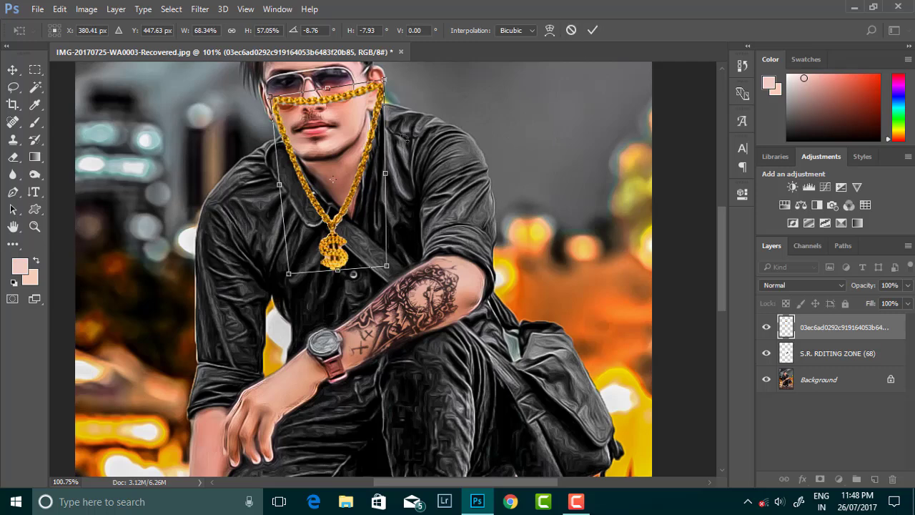
pyautogui.moveTo(384, 83); pyautogui.dragTo(384, 84)
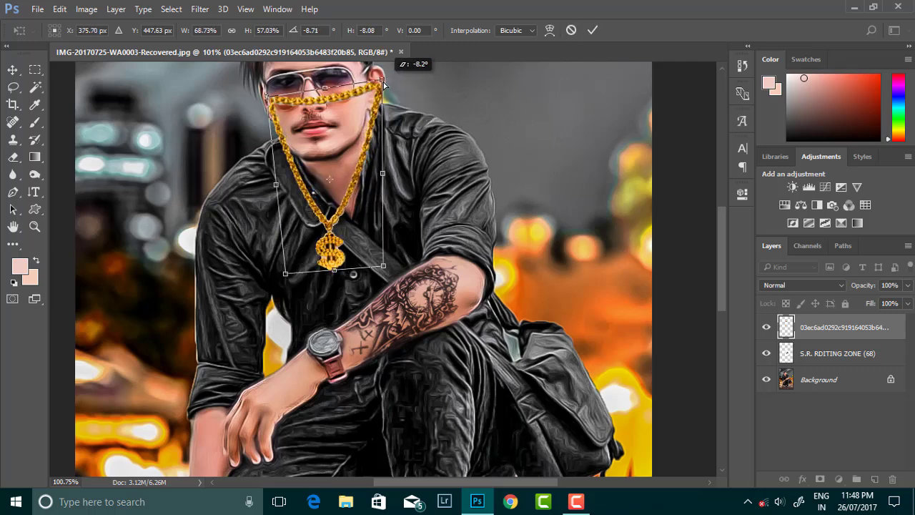
pyautogui.click(593, 30)
pyautogui.click(13, 157)
pyautogui.click(64, 151)
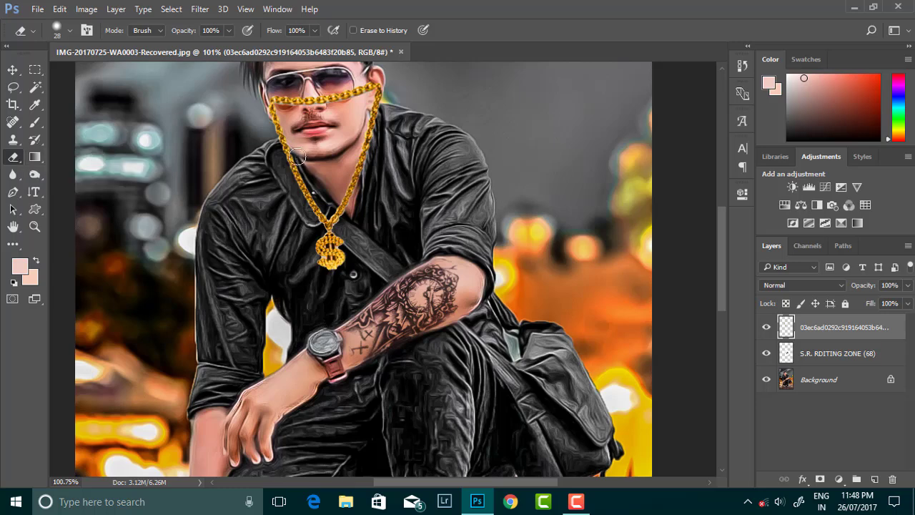
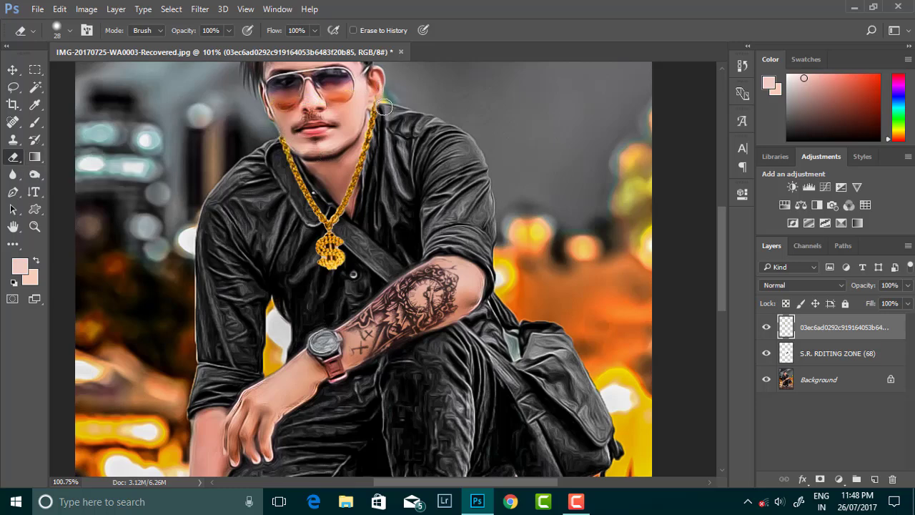
# Free-transform the gold chain, nudging its top-right corner and rotating it about -2.7°, then fit the image on screen
pyautogui.scroll(2, 361, 86)
pyautogui.scroll(1, 361, 87)
pyautogui.press('v')
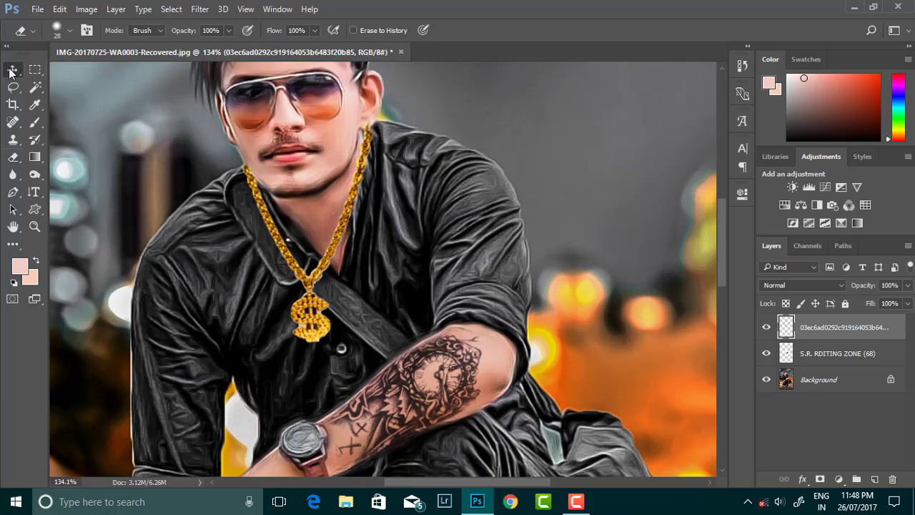
pyautogui.hotkey('ctrl', 't')
pyautogui.moveTo(372, 110); pyautogui.dragTo(365, 115)
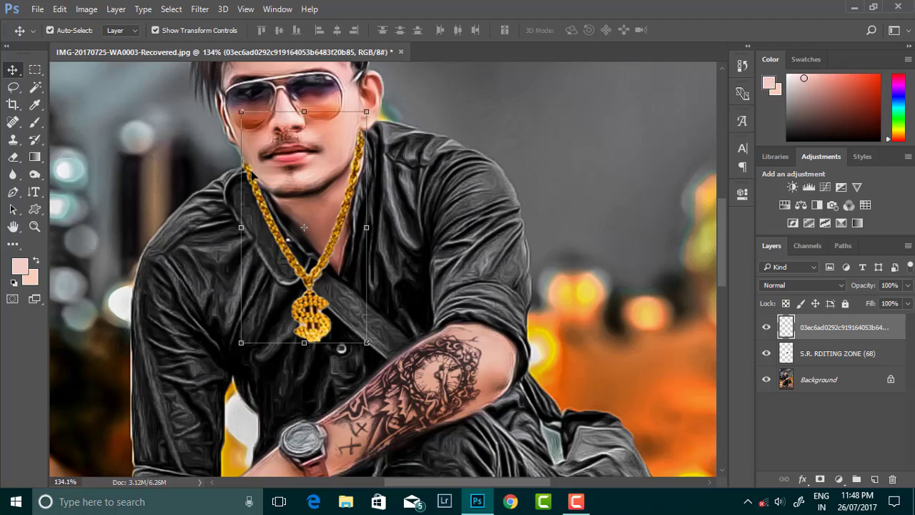
pyautogui.moveTo(239, 110); pyautogui.dragTo(242, 120)
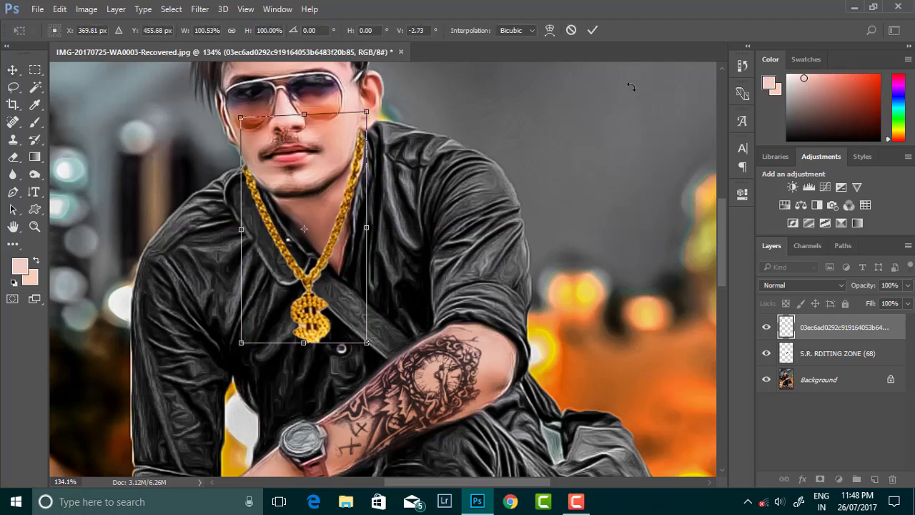
pyautogui.click(592, 30)
pyautogui.hotkey('ctrl', '0')
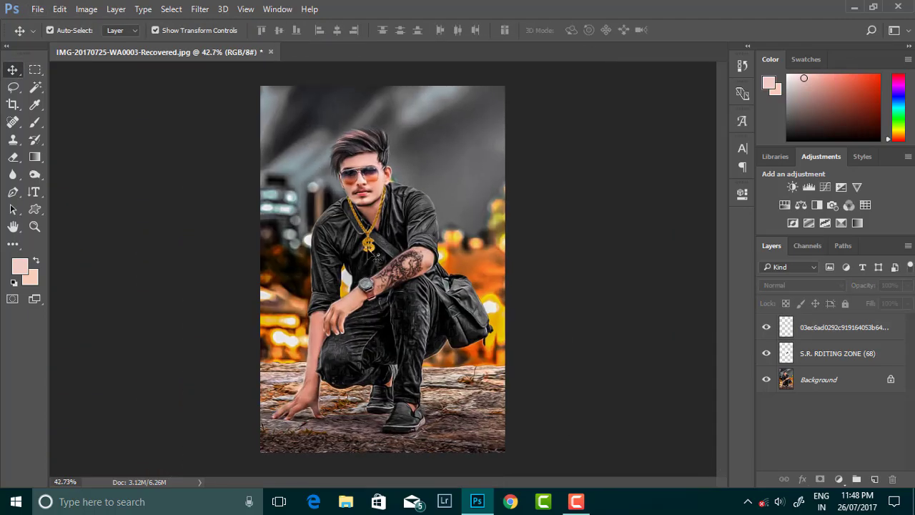
pyautogui.scroll(1, 373, 266)
# Try a darkening Curves adjustment on the chain layer, then discard it
pyautogui.scroll(1, 373, 266)
pyautogui.click(376, 246)
pyautogui.click(87, 9)
pyautogui.moveTo(106, 42)
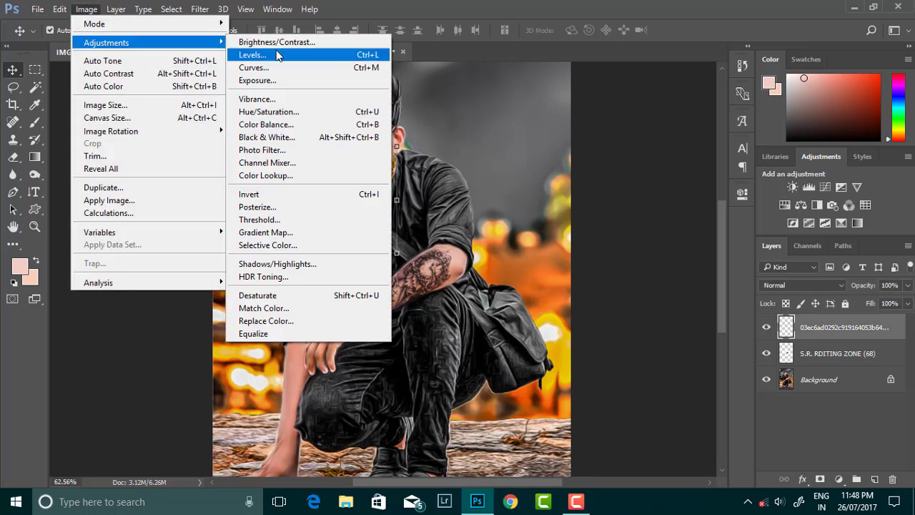
pyautogui.click(257, 67)
pyautogui.moveTo(575, 260)
pyautogui.mouseDown()
pyautogui.moveTo(574, 309)
pyautogui.moveTo(562, 304)
pyautogui.mouseUp()
pyautogui.click(831, 132)
pyautogui.click(87, 8)
pyautogui.click(254, 67)
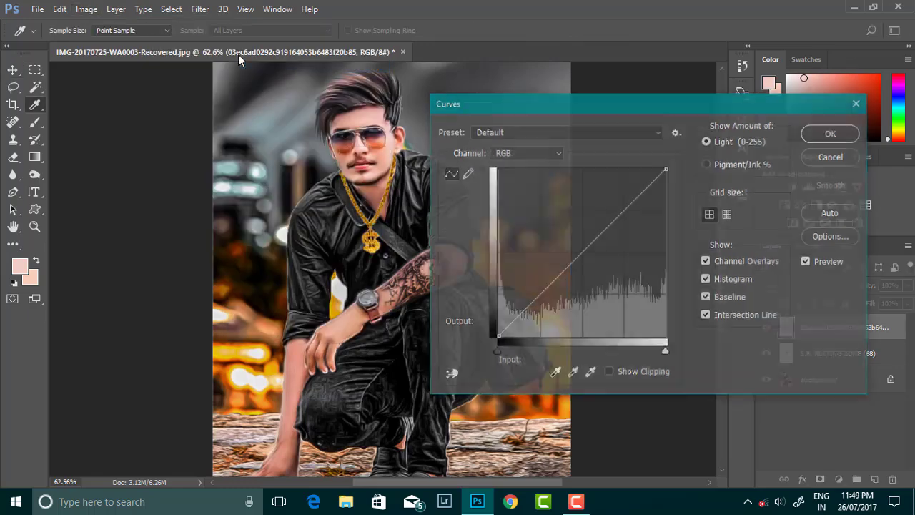
pyautogui.click(832, 155)
# Apply Levels to the chain with black input 32 and white input about 253
pyautogui.click(87, 9)
pyautogui.click(241, 55)
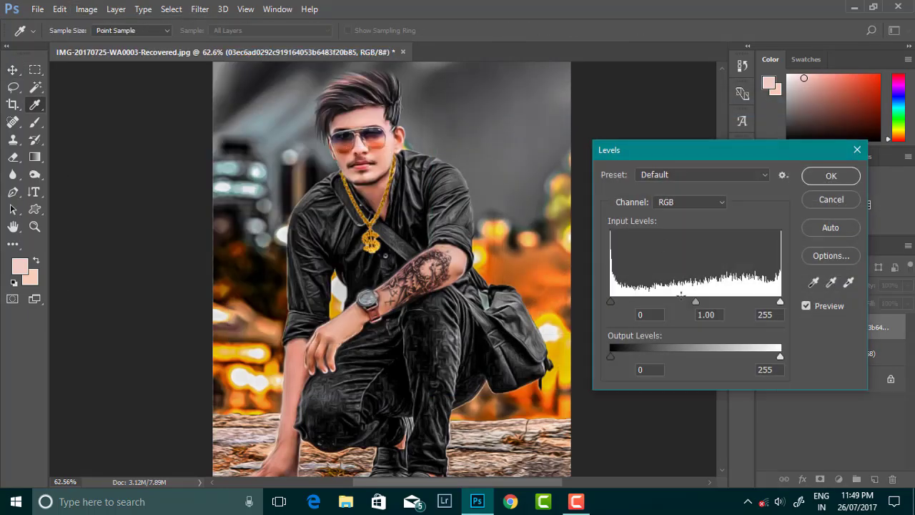
pyautogui.moveTo(612, 301)
pyautogui.mouseDown()
pyautogui.moveTo(643, 301)
pyautogui.moveTo(632, 307)
pyautogui.mouseUp()
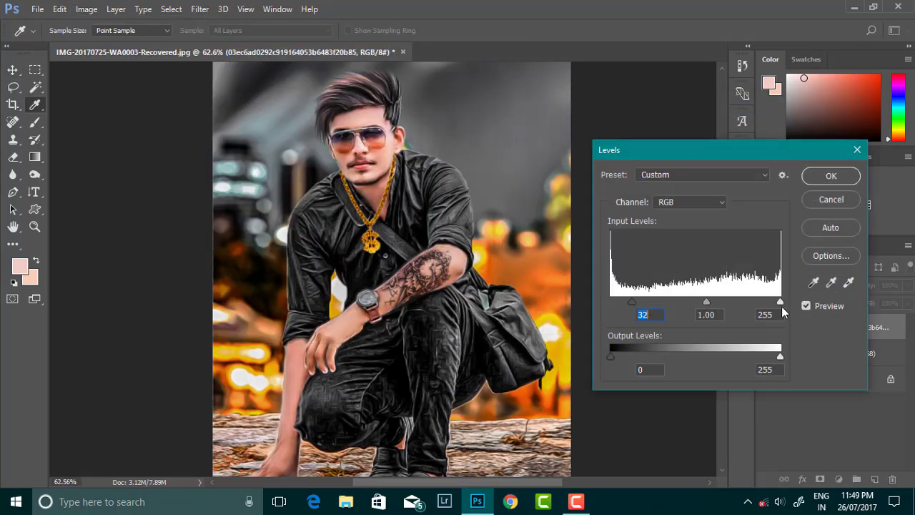
pyautogui.moveTo(781, 304); pyautogui.dragTo(764, 302)
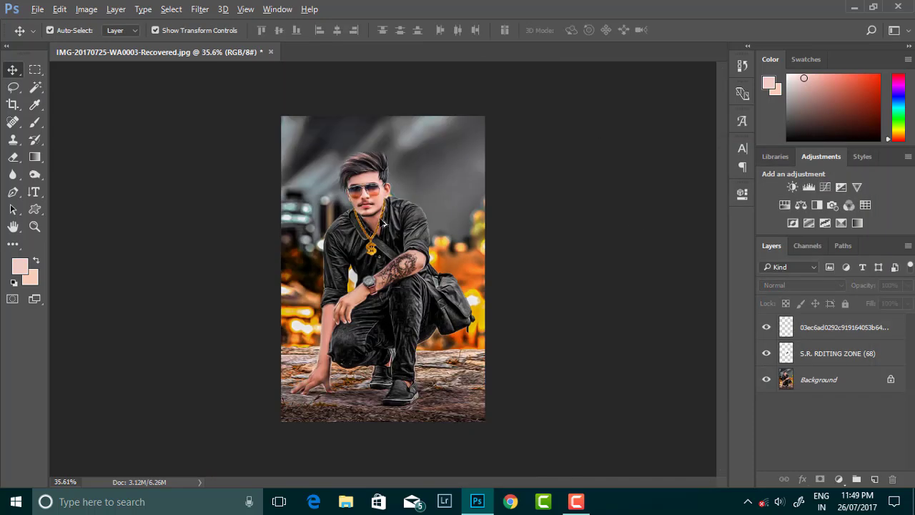
# Set the chain layer's blend mode to Linear Dodge (Add)
pyautogui.scroll(1, 394, 236)
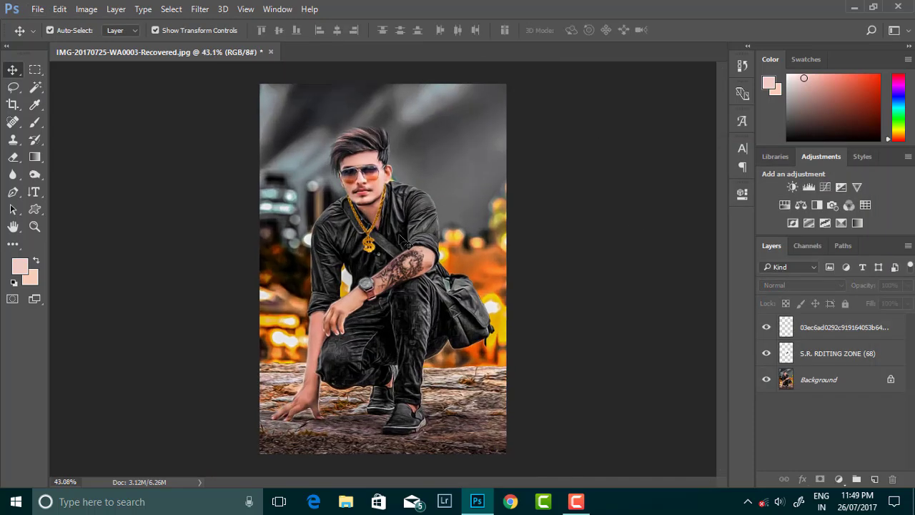
pyautogui.scroll(2, 358, 225)
pyautogui.scroll(3, 366, 224)
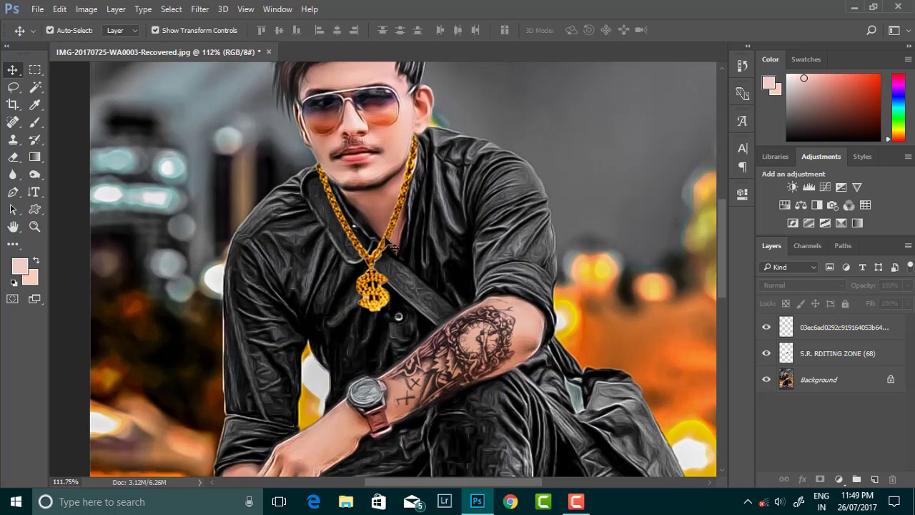
pyautogui.scroll(-2, 392, 247)
pyautogui.click(800, 327)
pyautogui.click(788, 284)
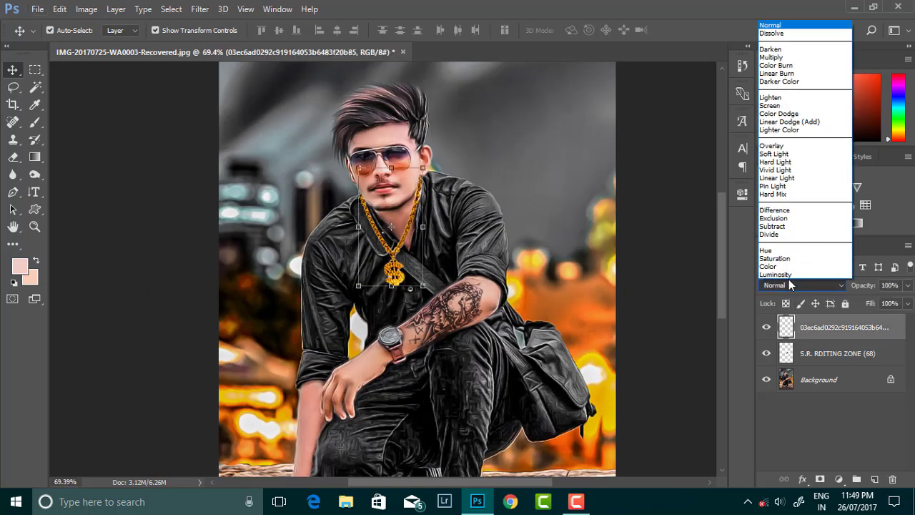
pyautogui.click(787, 284)
pyautogui.scroll(-10, 785, 284)
pyautogui.scroll(-9, 785, 285)
pyautogui.scroll(3, 785, 278)
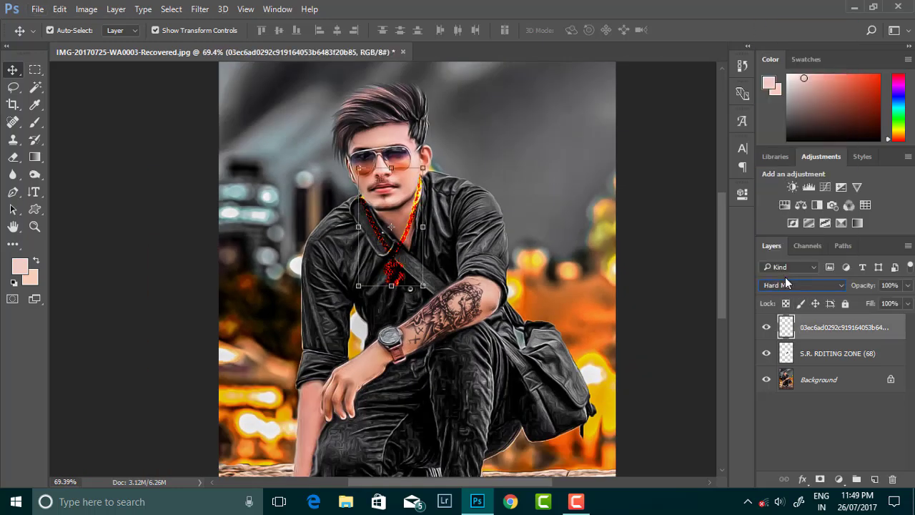
pyautogui.scroll(3, 785, 278)
pyautogui.scroll(2, 786, 279)
pyautogui.scroll(1, 785, 278)
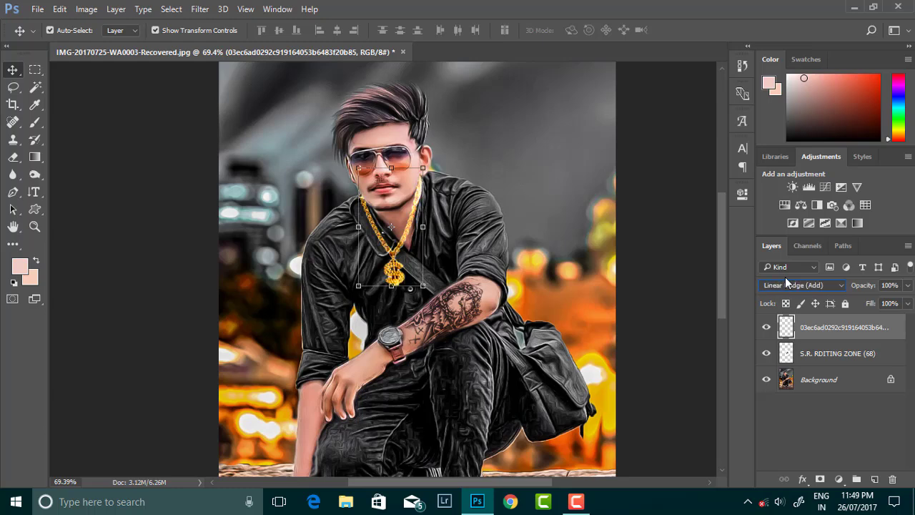
# Switch to the Rectangular Marquee tool and set the chain layer's opacity to 85%
pyautogui.rightClick(35, 70)
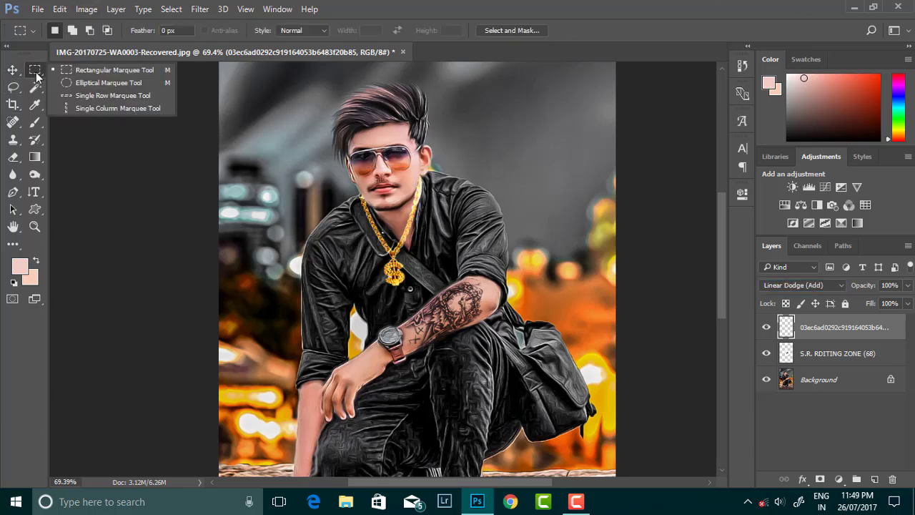
pyautogui.click(93, 69)
pyautogui.scroll(-2, 303, 222)
pyautogui.moveTo(907, 286); pyautogui.dragTo(892, 303)
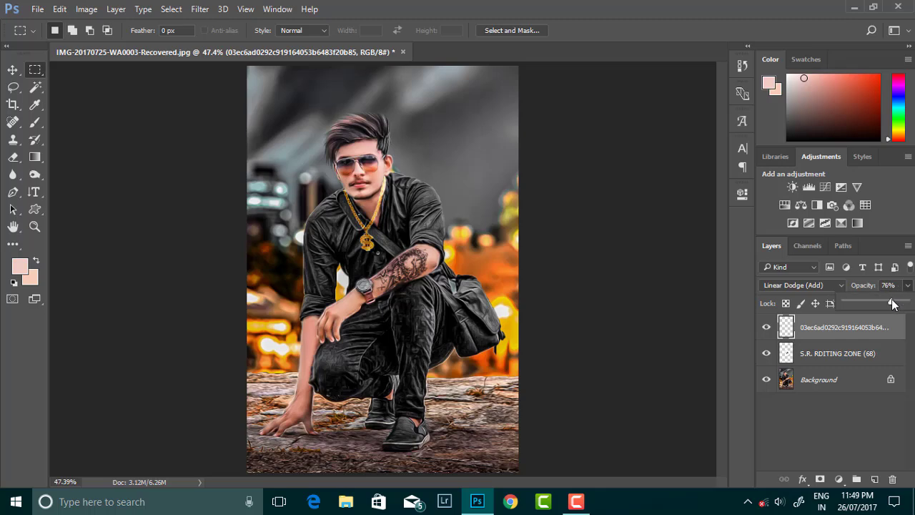
pyautogui.scroll(2, 413, 240)
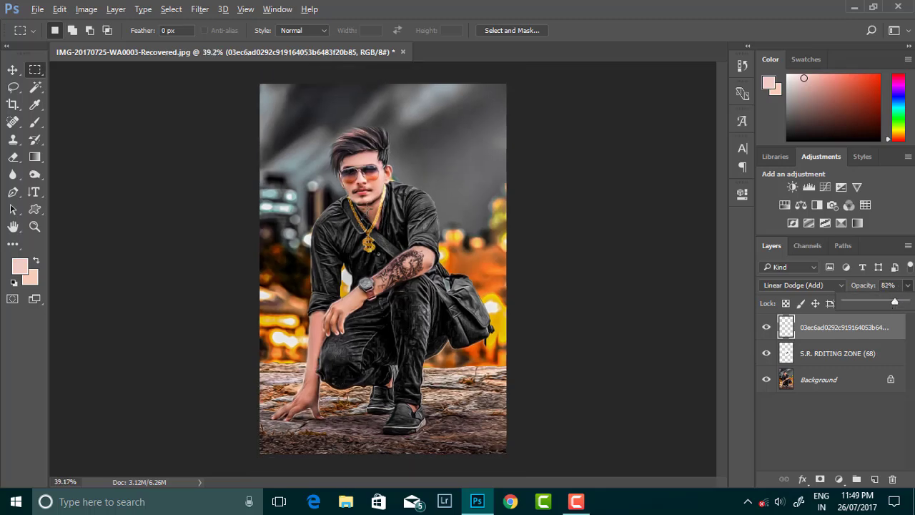
pyautogui.moveTo(890, 304); pyautogui.dragTo(899, 301)
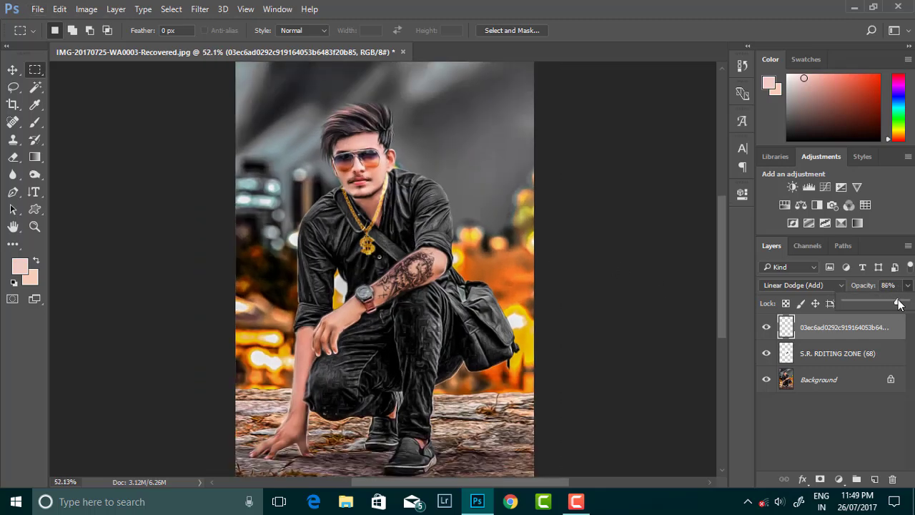
pyautogui.scroll(1, 393, 244)
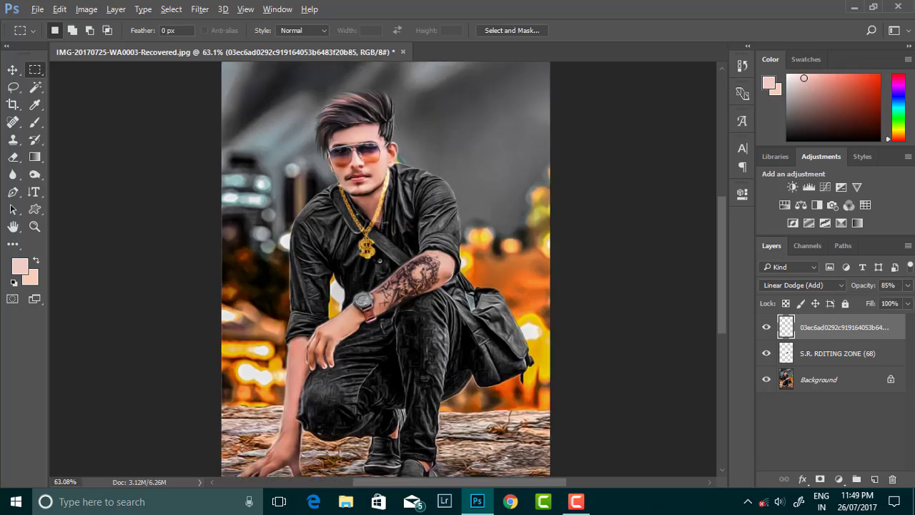
pyautogui.scroll(2, 386, 236)
pyautogui.scroll(4, 307, 175)
pyautogui.scroll(-5, 254, 163)
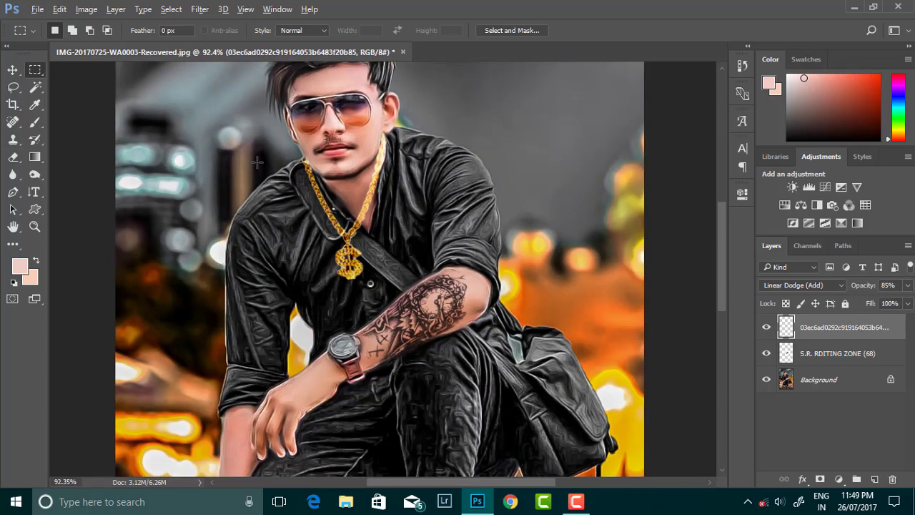
pyautogui.scroll(-3, 417, 216)
pyautogui.scroll(1, 452, 279)
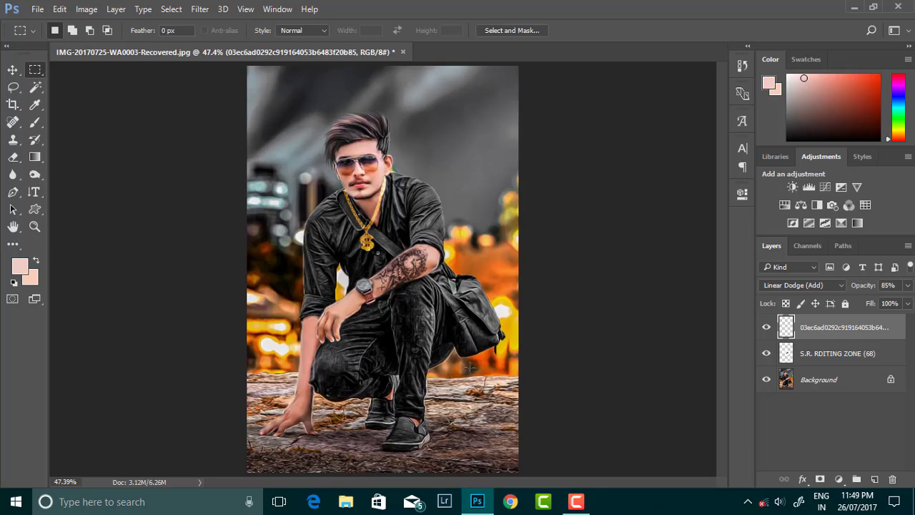
# Embed the light flare PNG over the man's upper right, scaled to about 130%, in Screen mode
pyautogui.click(37, 9)
pyautogui.click(87, 258)
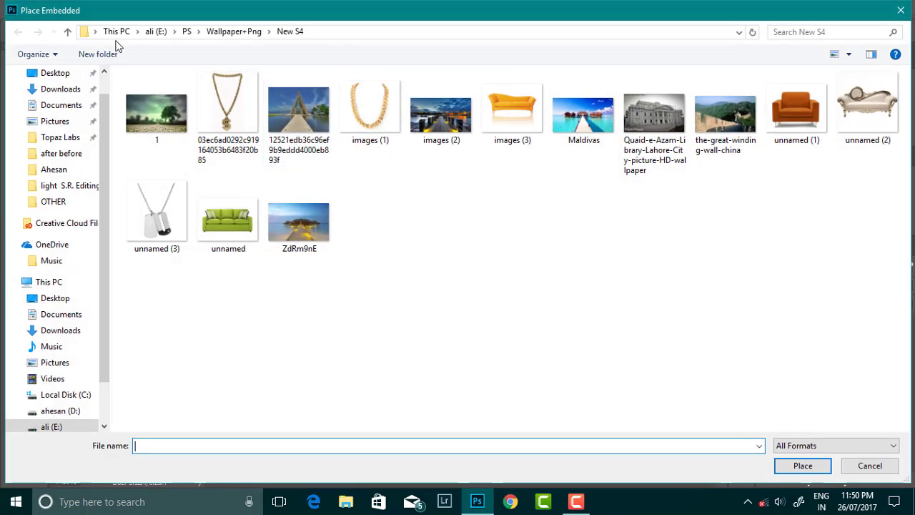
pyautogui.click(68, 32)
pyautogui.doubleClick(299, 107)
pyautogui.doubleClick(228, 107)
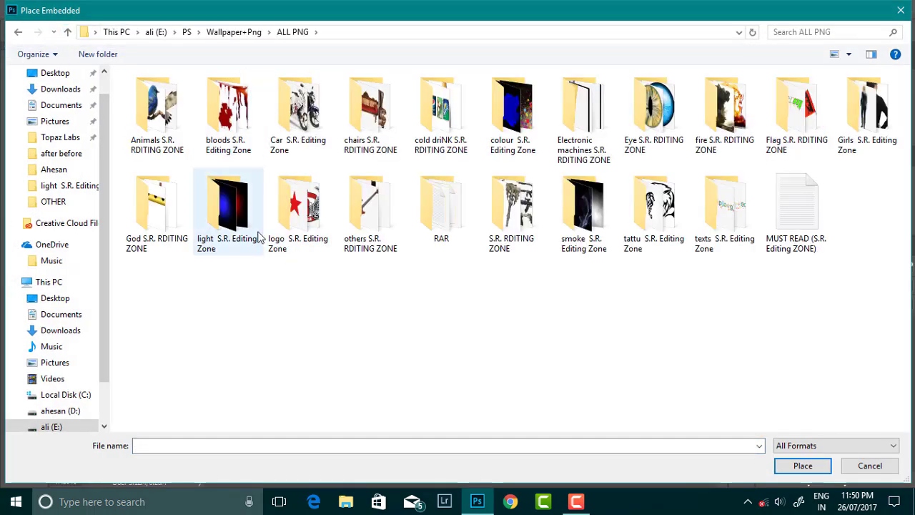
pyautogui.doubleClick(228, 207)
pyautogui.doubleClick(664, 218)
pyautogui.moveTo(492, 341); pyautogui.dragTo(593, 316)
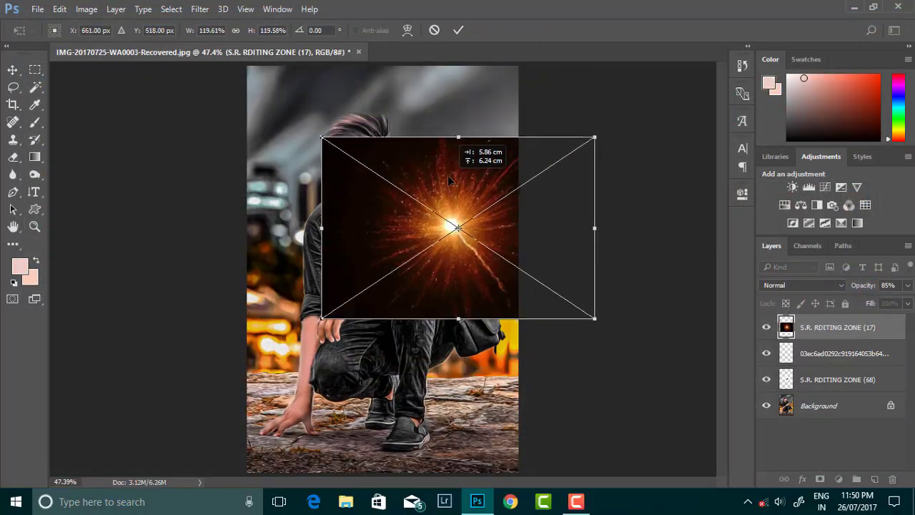
pyautogui.click(803, 285)
pyautogui.click(786, 109)
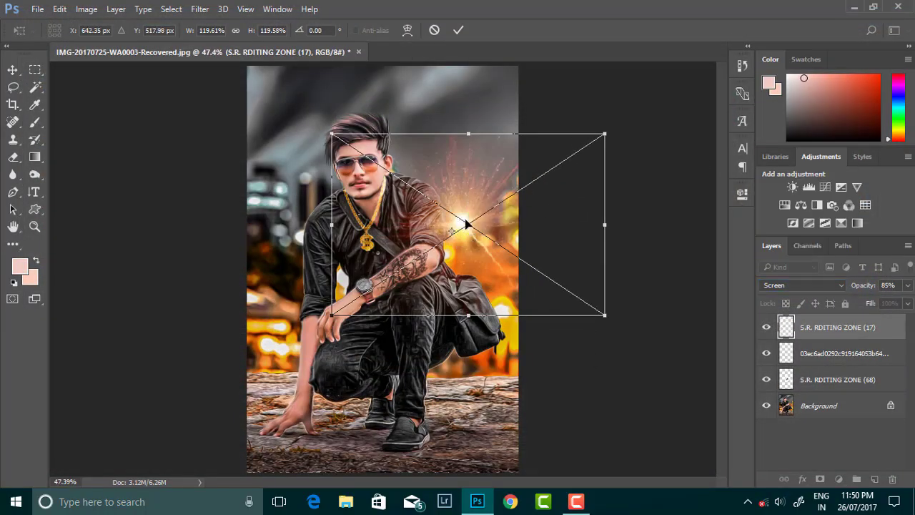
pyautogui.moveTo(459, 225); pyautogui.dragTo(465, 220)
pyautogui.moveTo(605, 315); pyautogui.dragTo(632, 331)
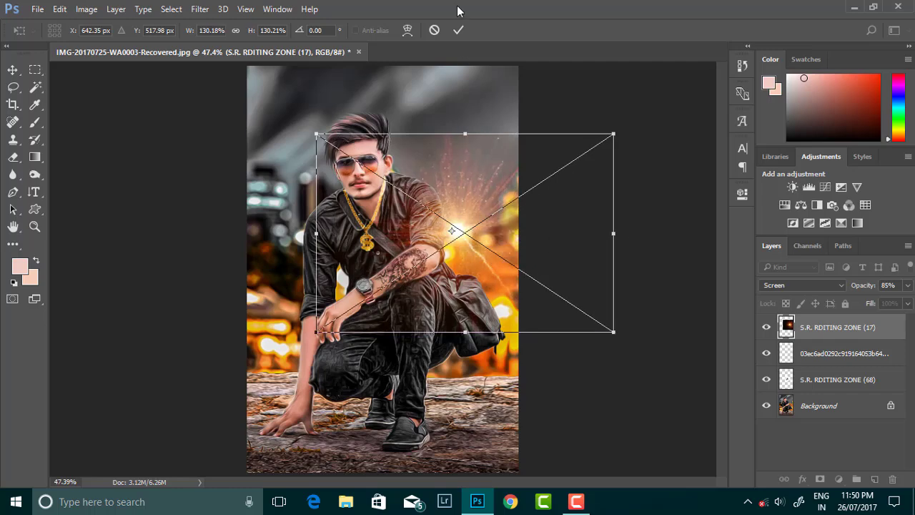
pyautogui.click(459, 30)
# Soften the flare with a Gaussian Blur of radius 15.3 pixels
pyautogui.click(200, 8)
pyautogui.click(414, 206)
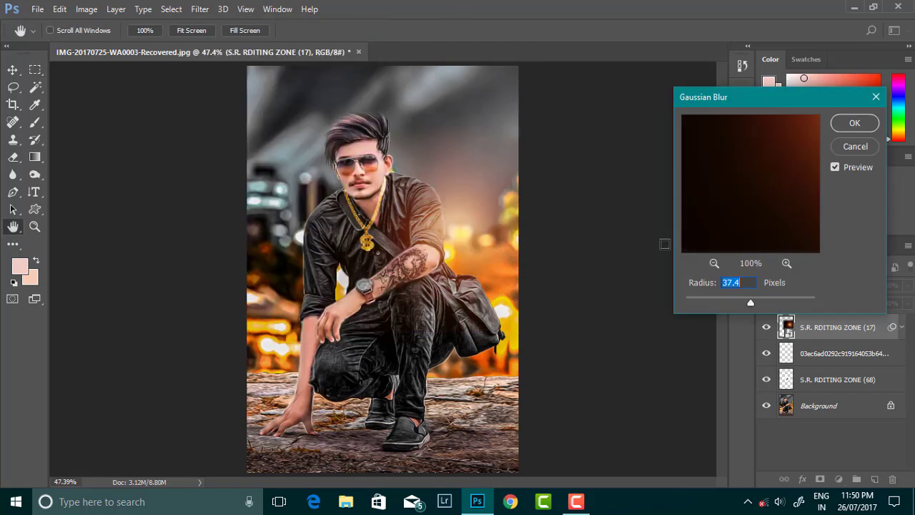
pyautogui.moveTo(716, 303); pyautogui.dragTo(740, 304)
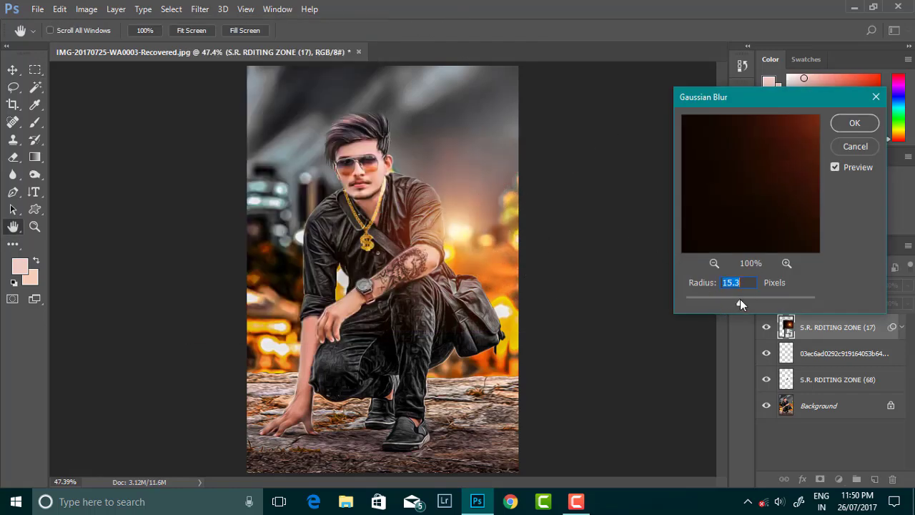
pyautogui.click(855, 123)
pyautogui.scroll(-2, 475, 240)
pyautogui.scroll(3, 475, 240)
# Compare the flare on and off, then apply Levels raising its black input to deepen shadows
pyautogui.click(767, 326)
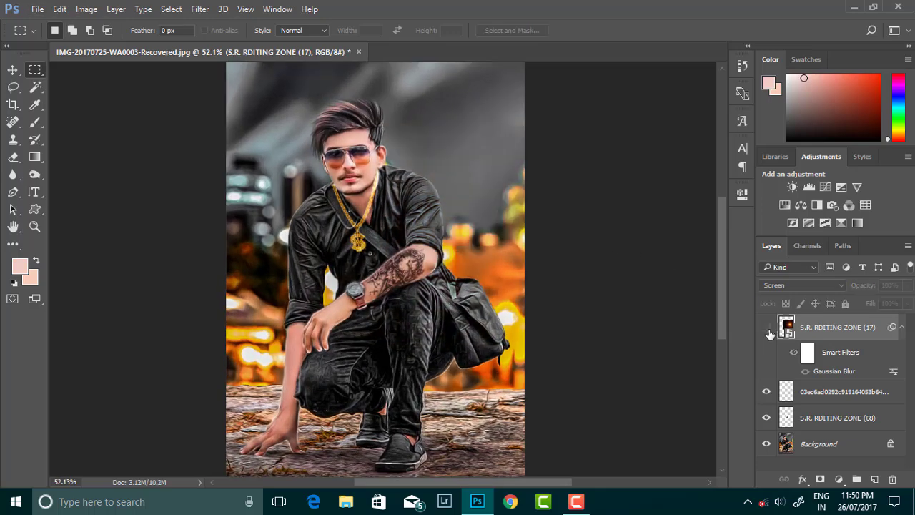
pyautogui.click(767, 327)
pyautogui.click(87, 9)
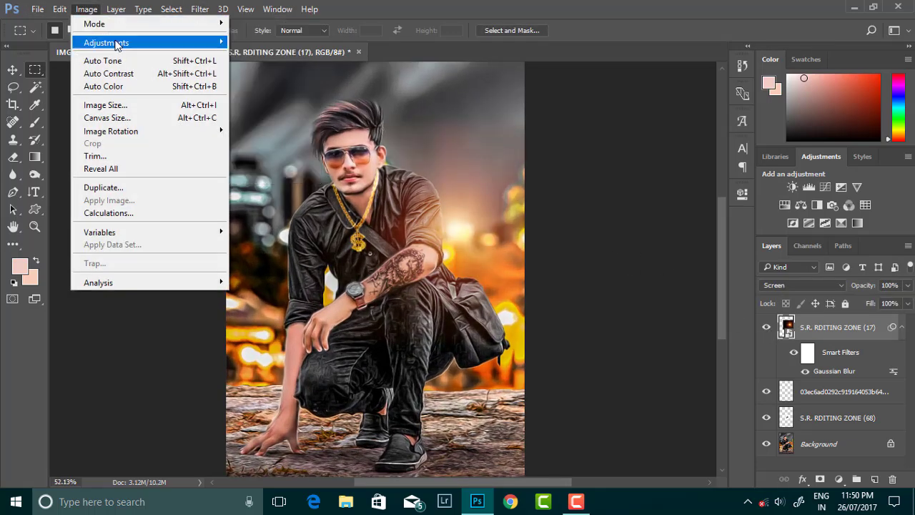
pyautogui.moveTo(106, 43)
pyautogui.click(243, 55)
pyautogui.moveTo(581, 227); pyautogui.dragTo(591, 225)
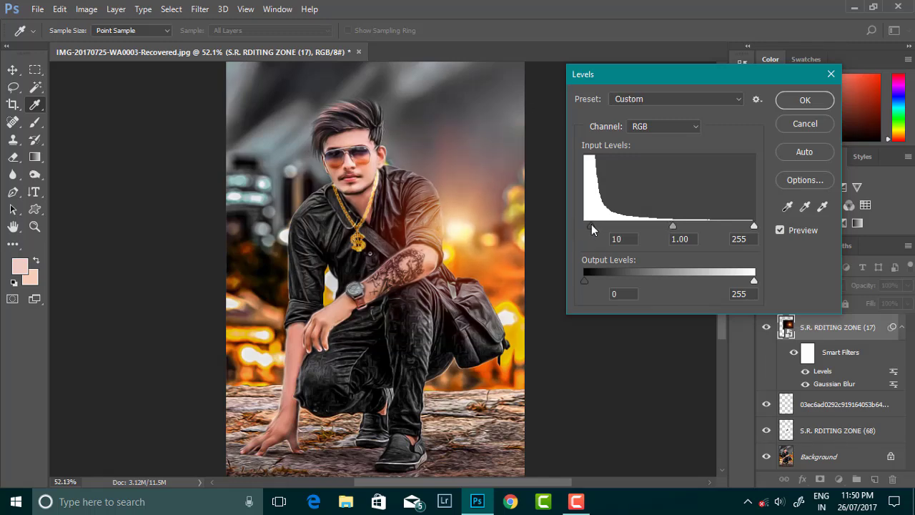
pyautogui.click(811, 103)
# Fit the whole image in the window and flatten all layers into a single Background layer
pyautogui.press('m')
pyautogui.hotkey('ctrl', '-')
pyautogui.hotkey('ctrl', '0')
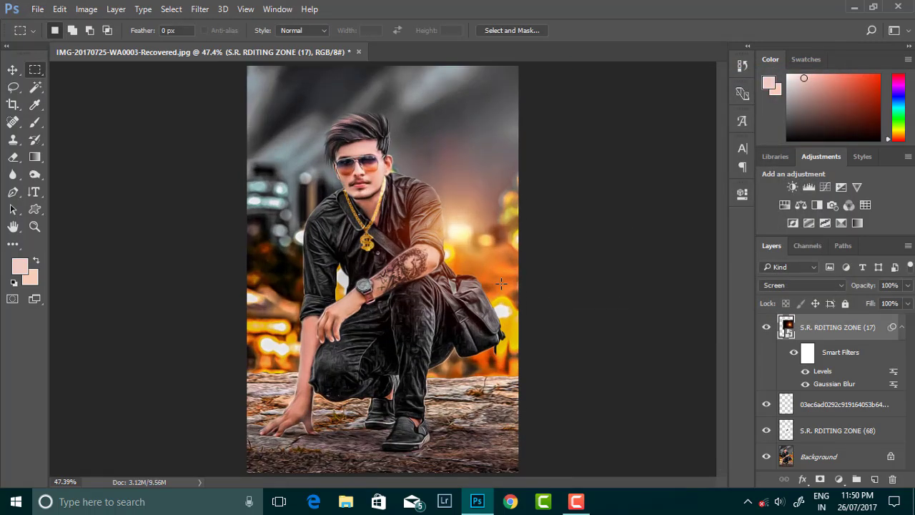
pyautogui.rightClick(848, 444)
pyautogui.click(805, 407)
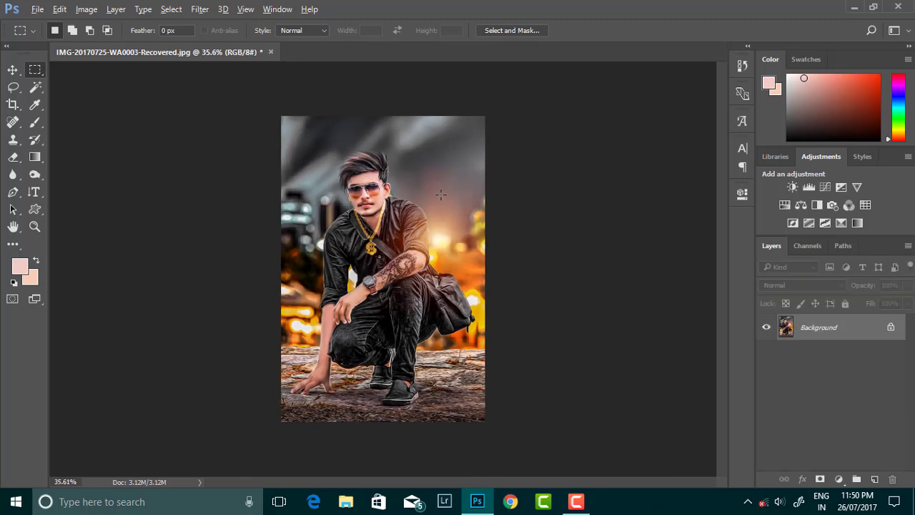
pyautogui.scroll(-2, 396, 213)
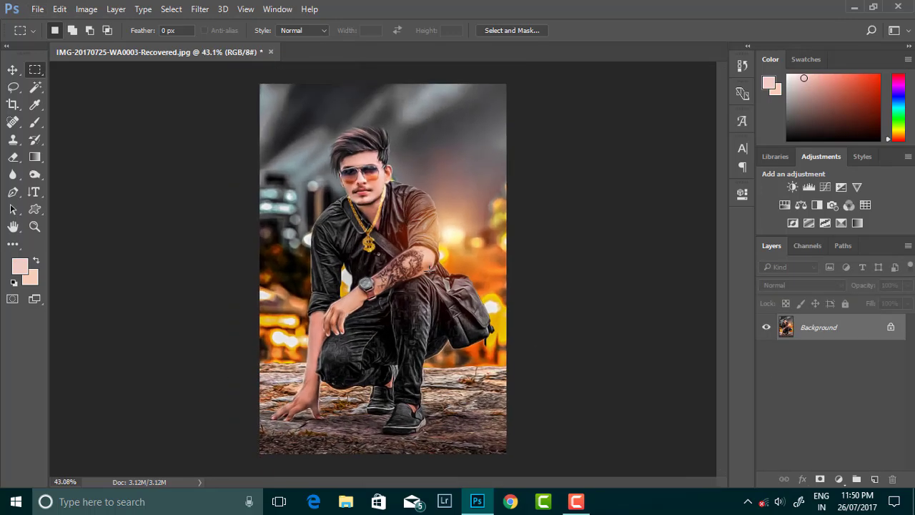